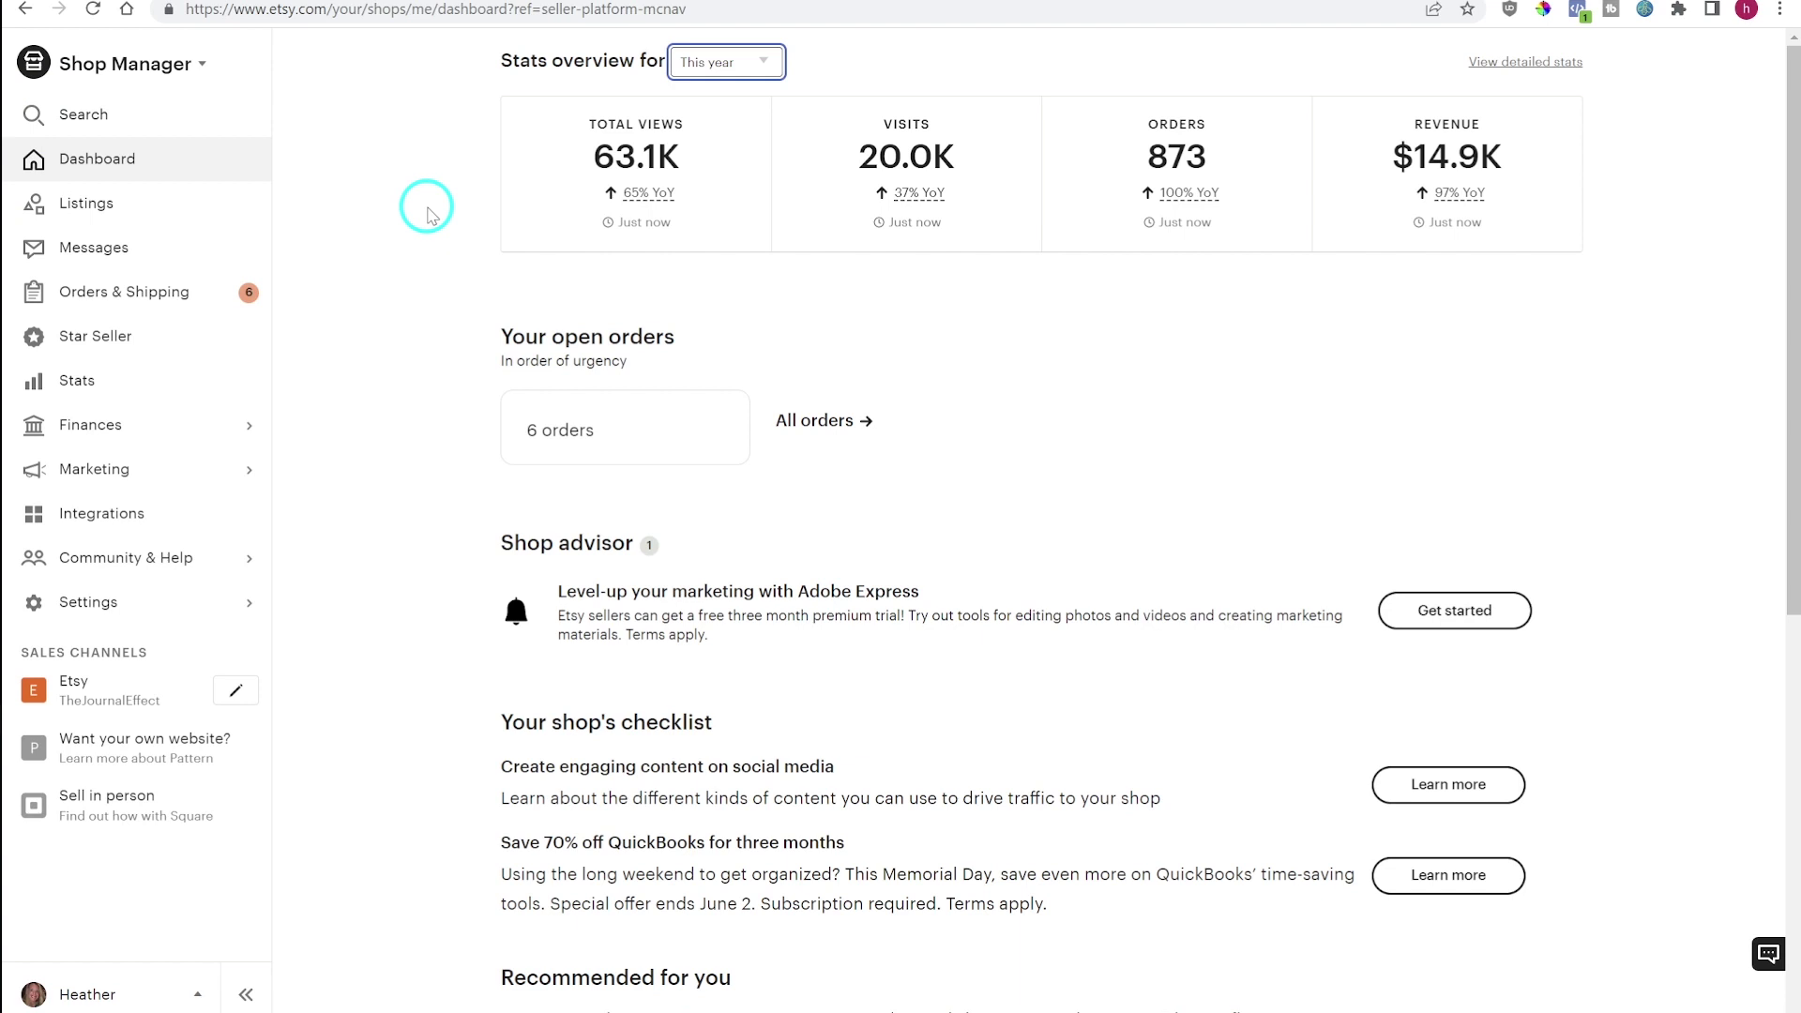
Review the dashboard's stats overview for This year and for All time.
left_click(726, 62)
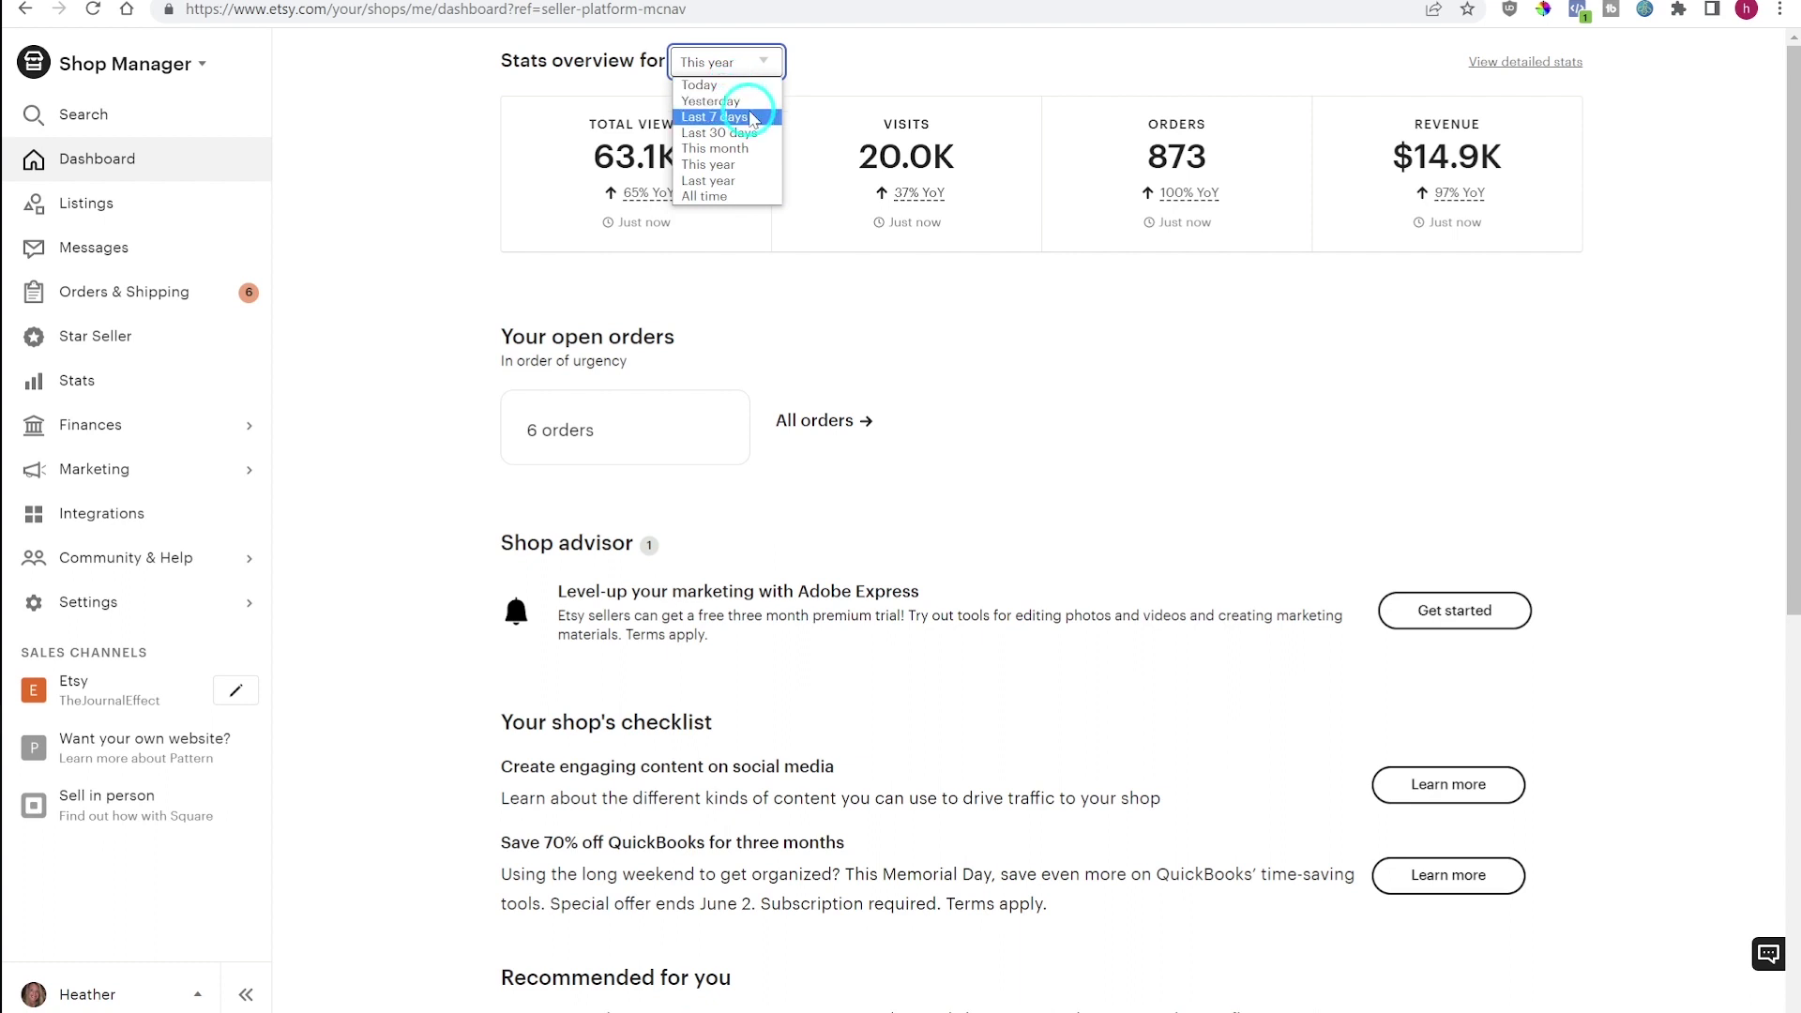
left_click(764, 173)
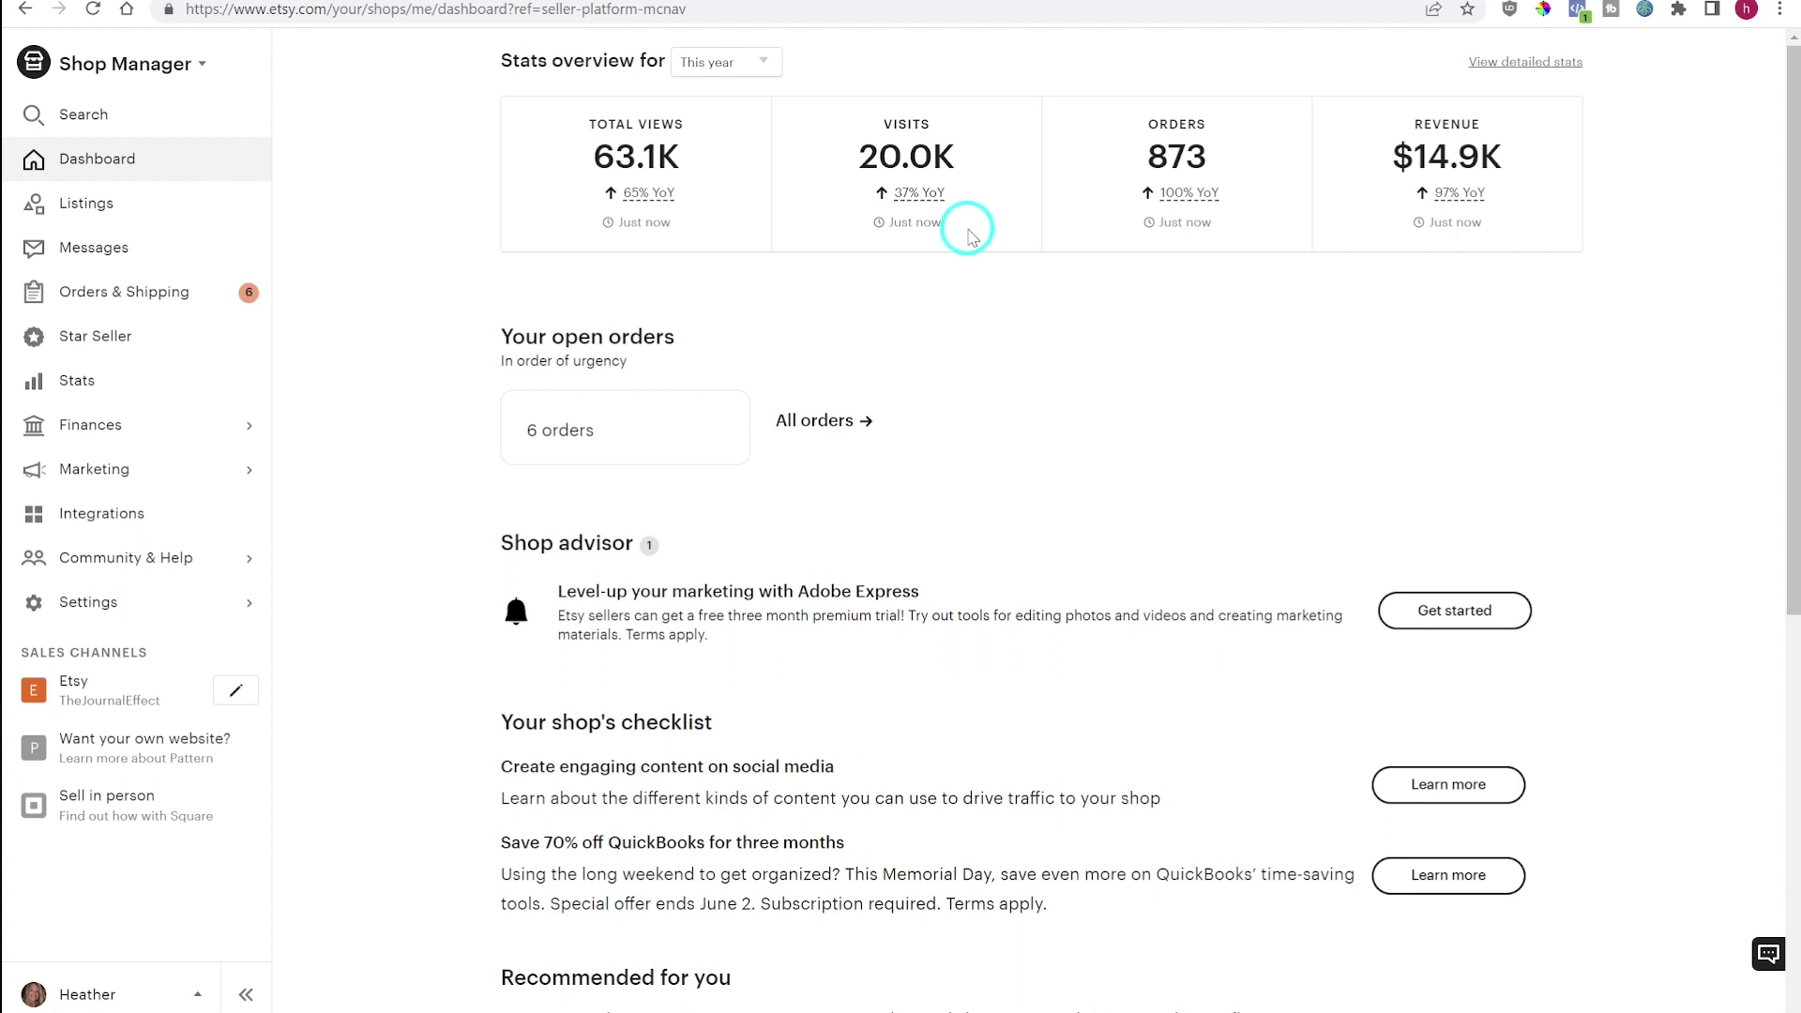
mouse_move(887, 188)
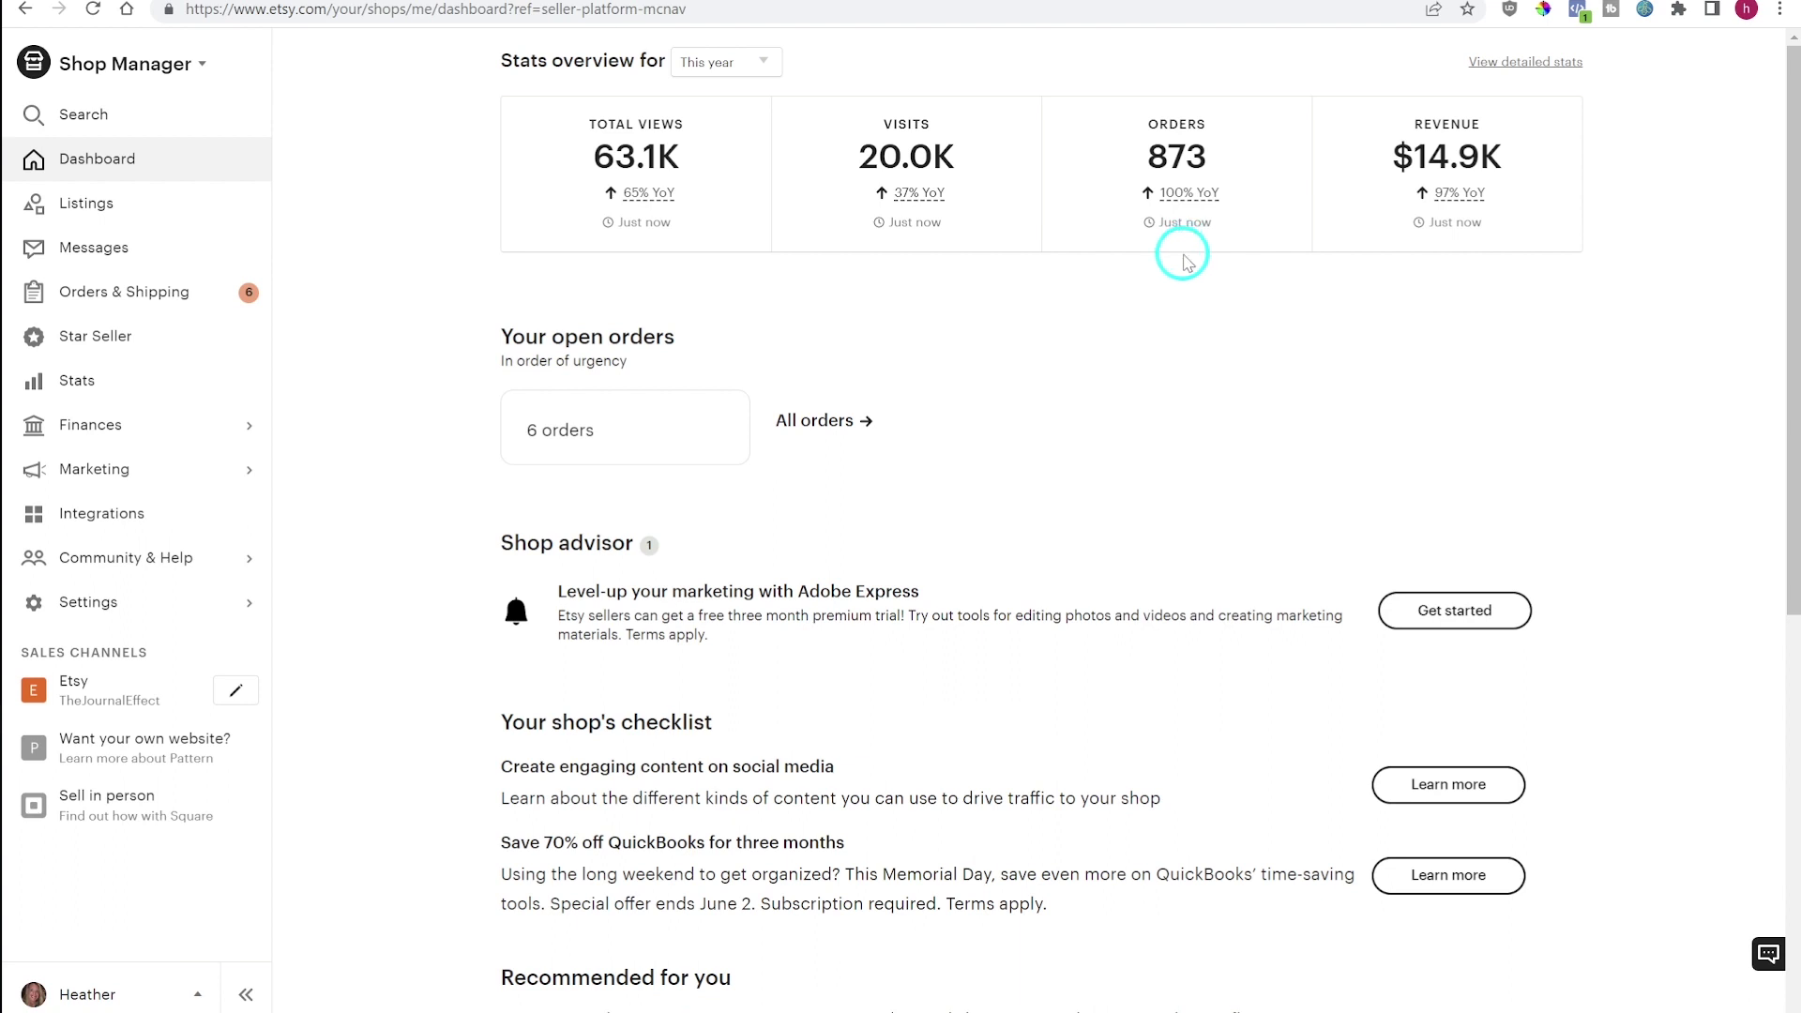
left_click(715, 62)
left_click(735, 197)
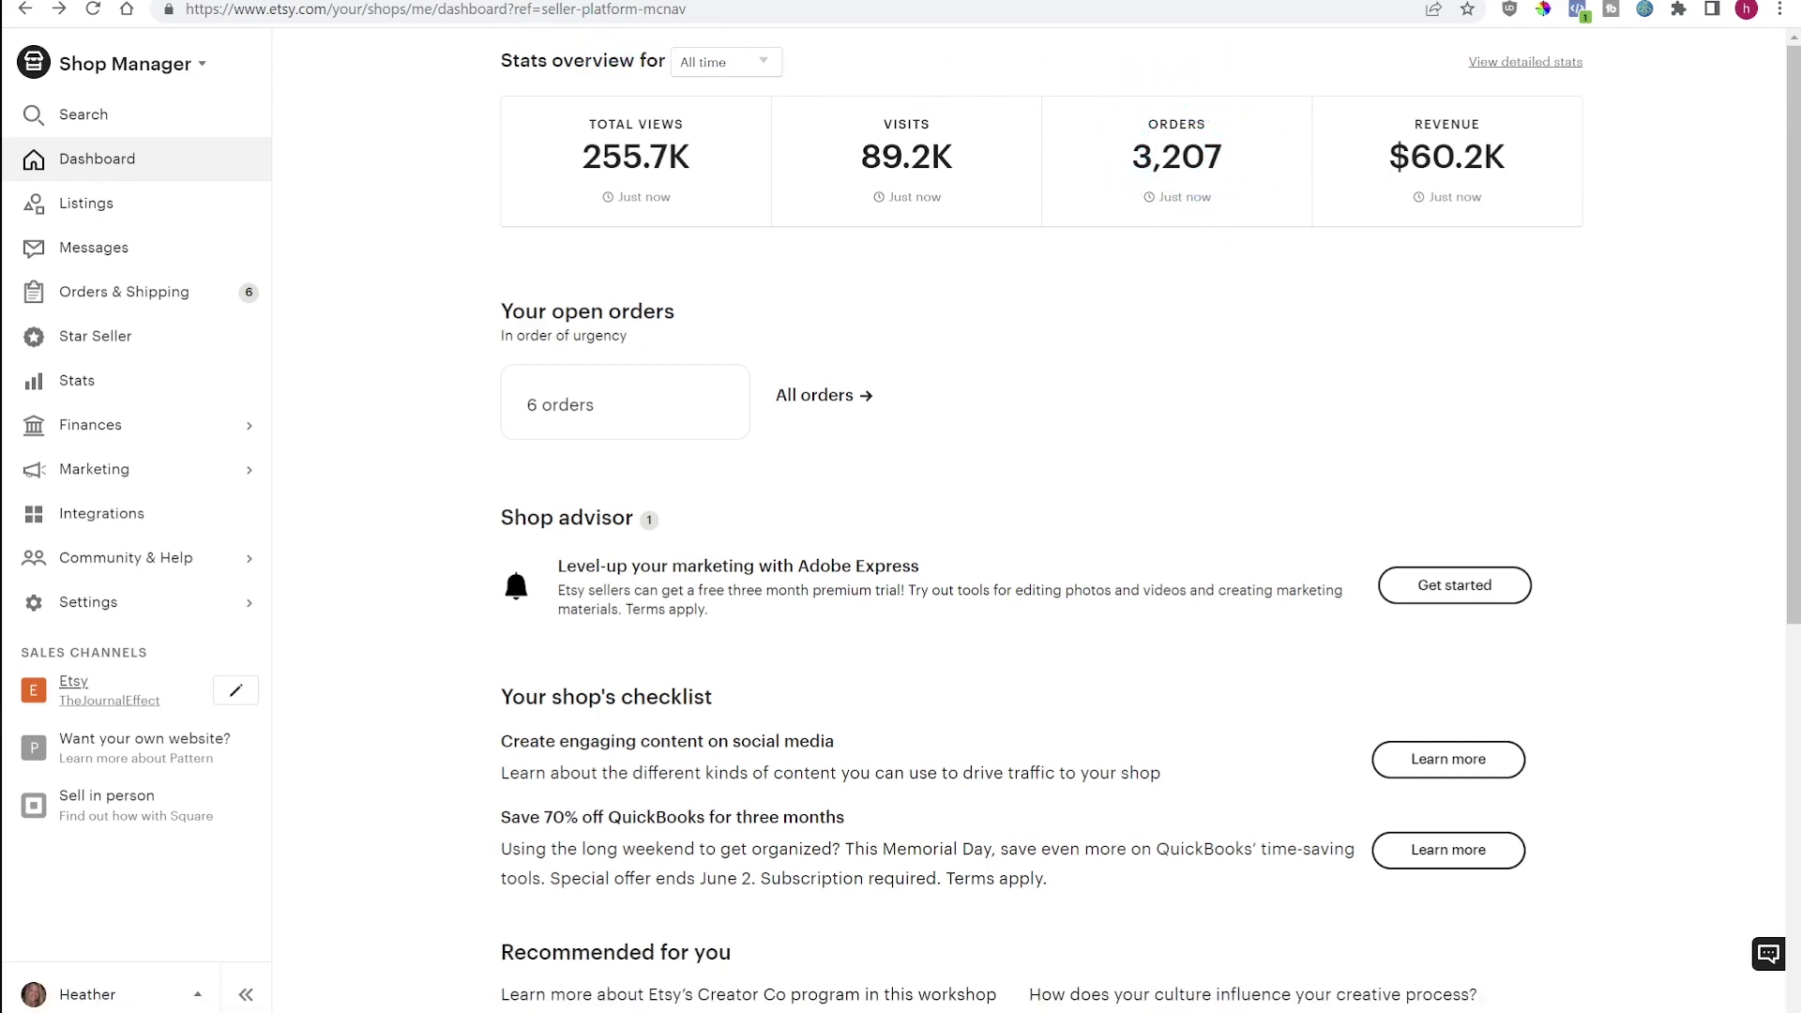
Compare the sales count on the public shop page with the all-time orders on the Shop Manager dashboard.
left_click(522, 2)
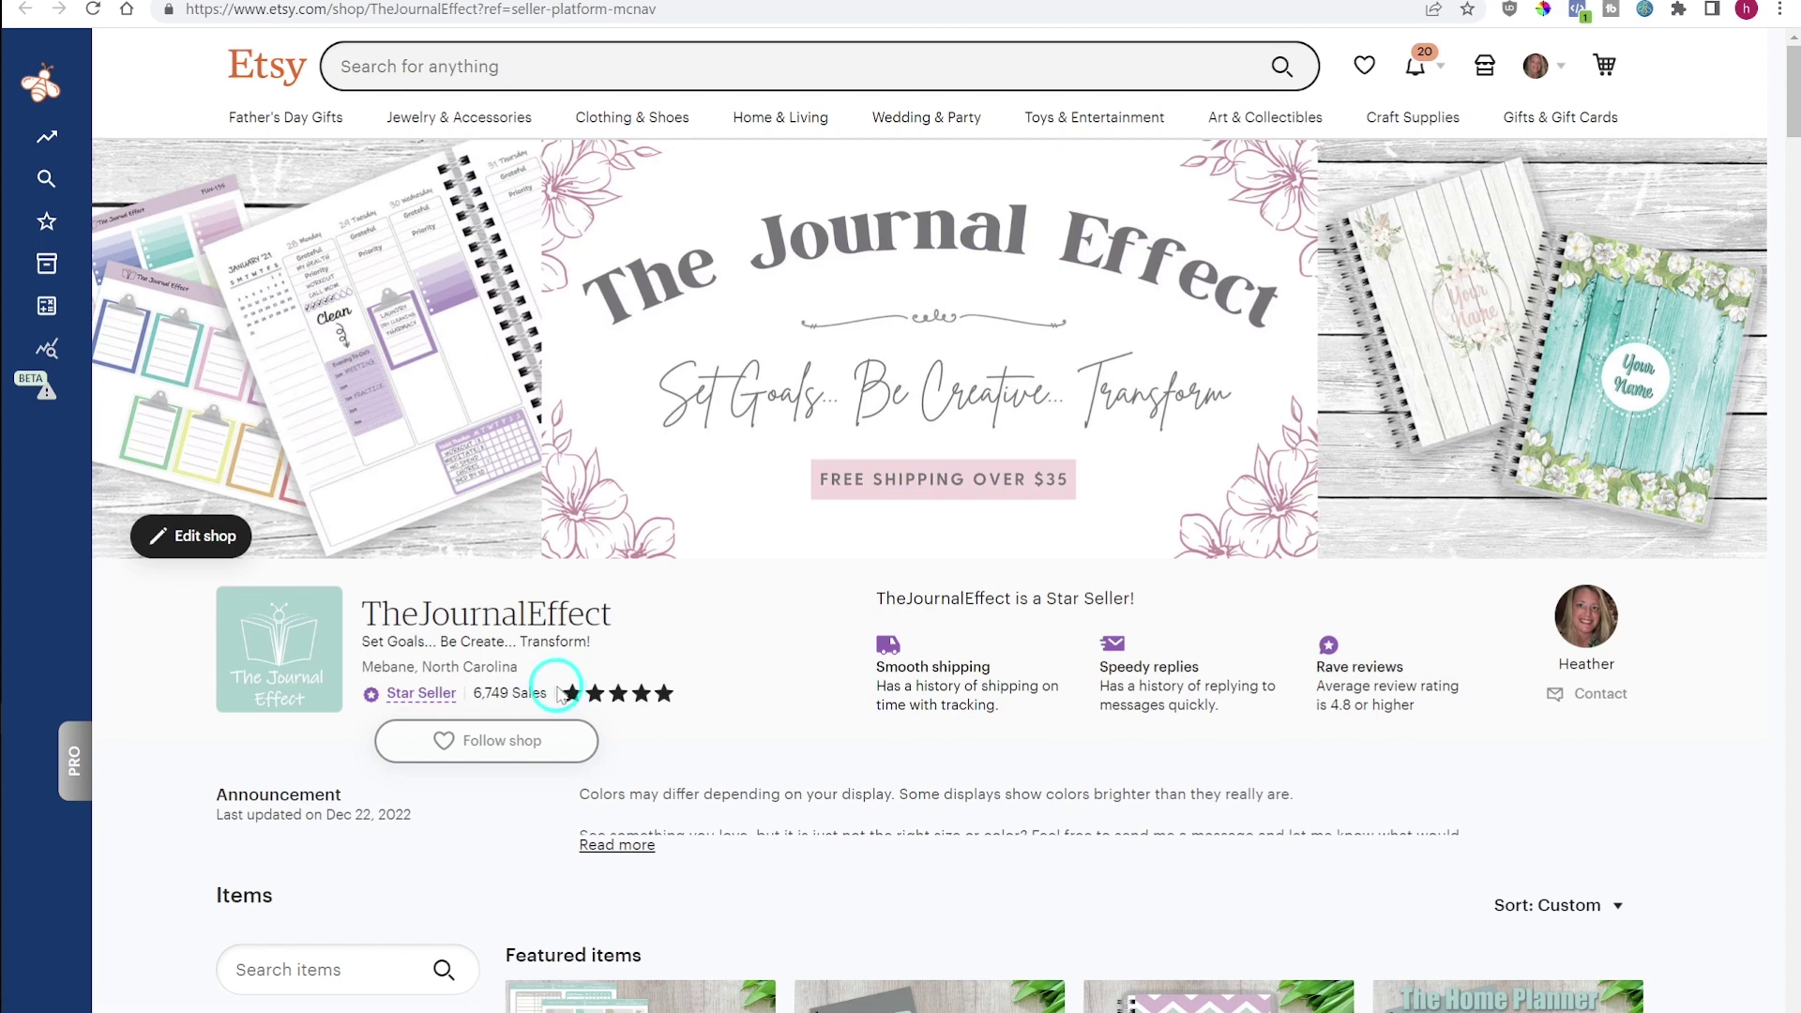
key("alt+Left")
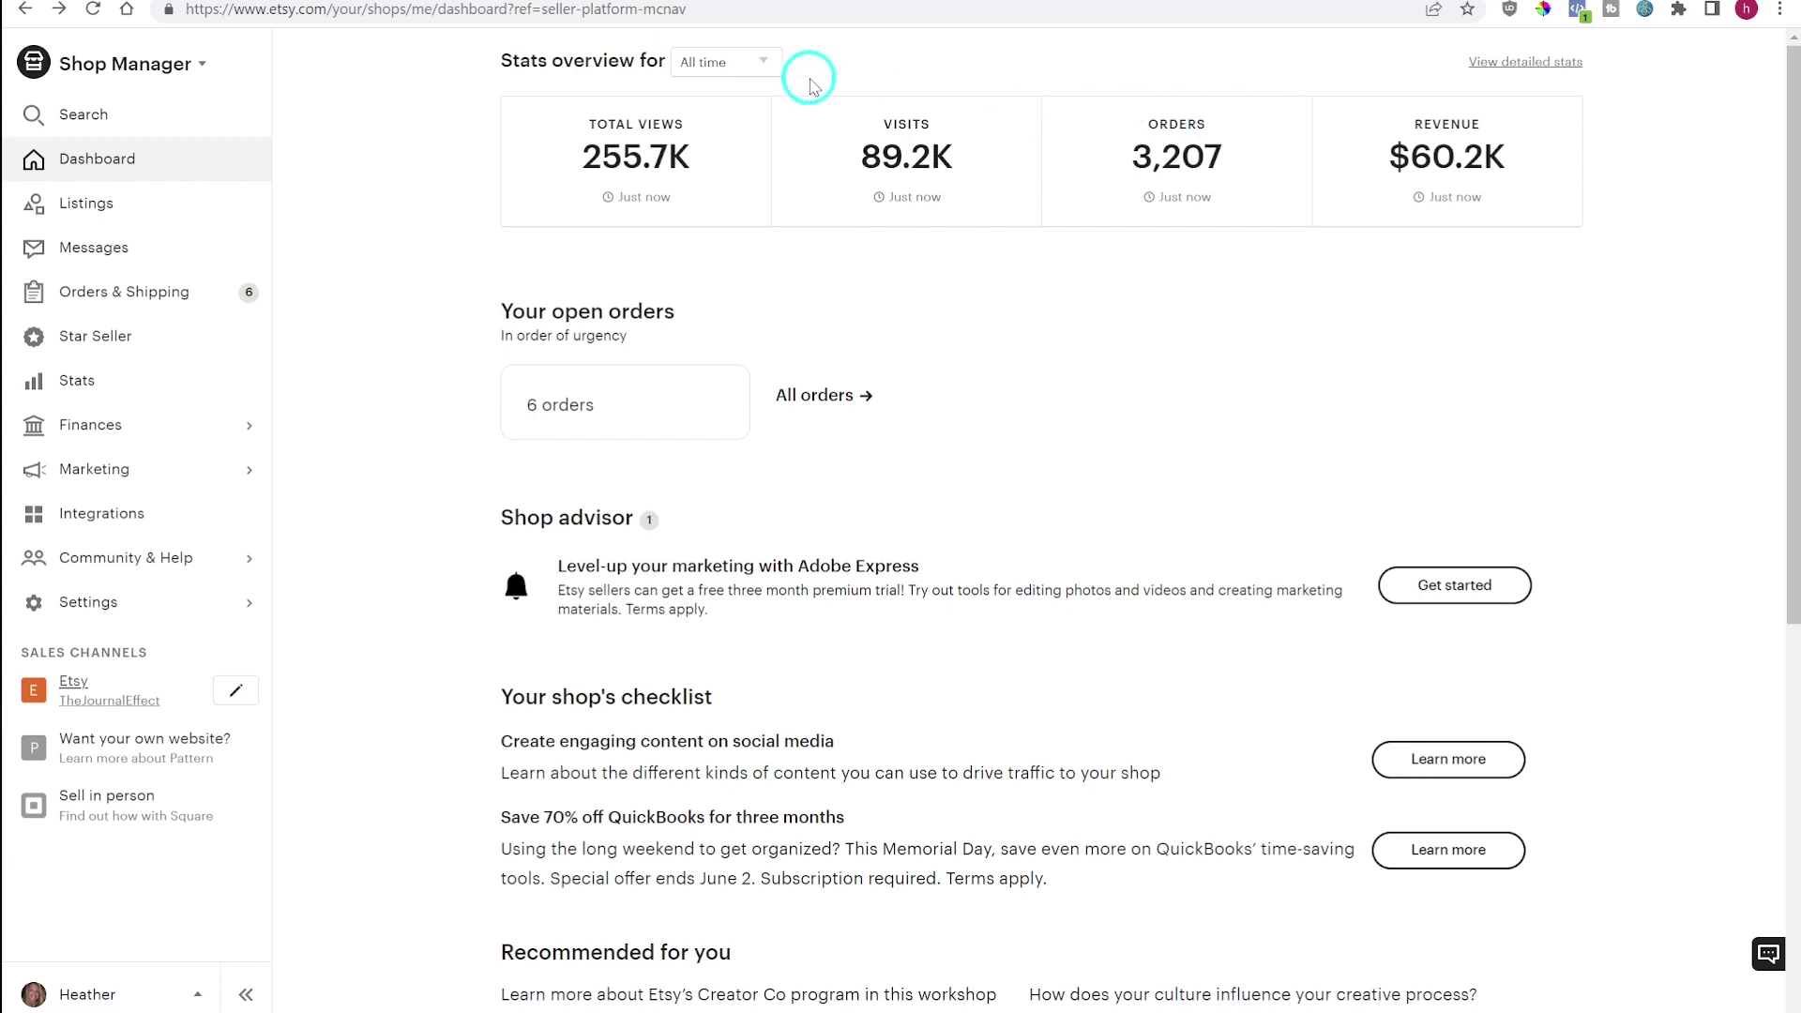
key("alt+Right")
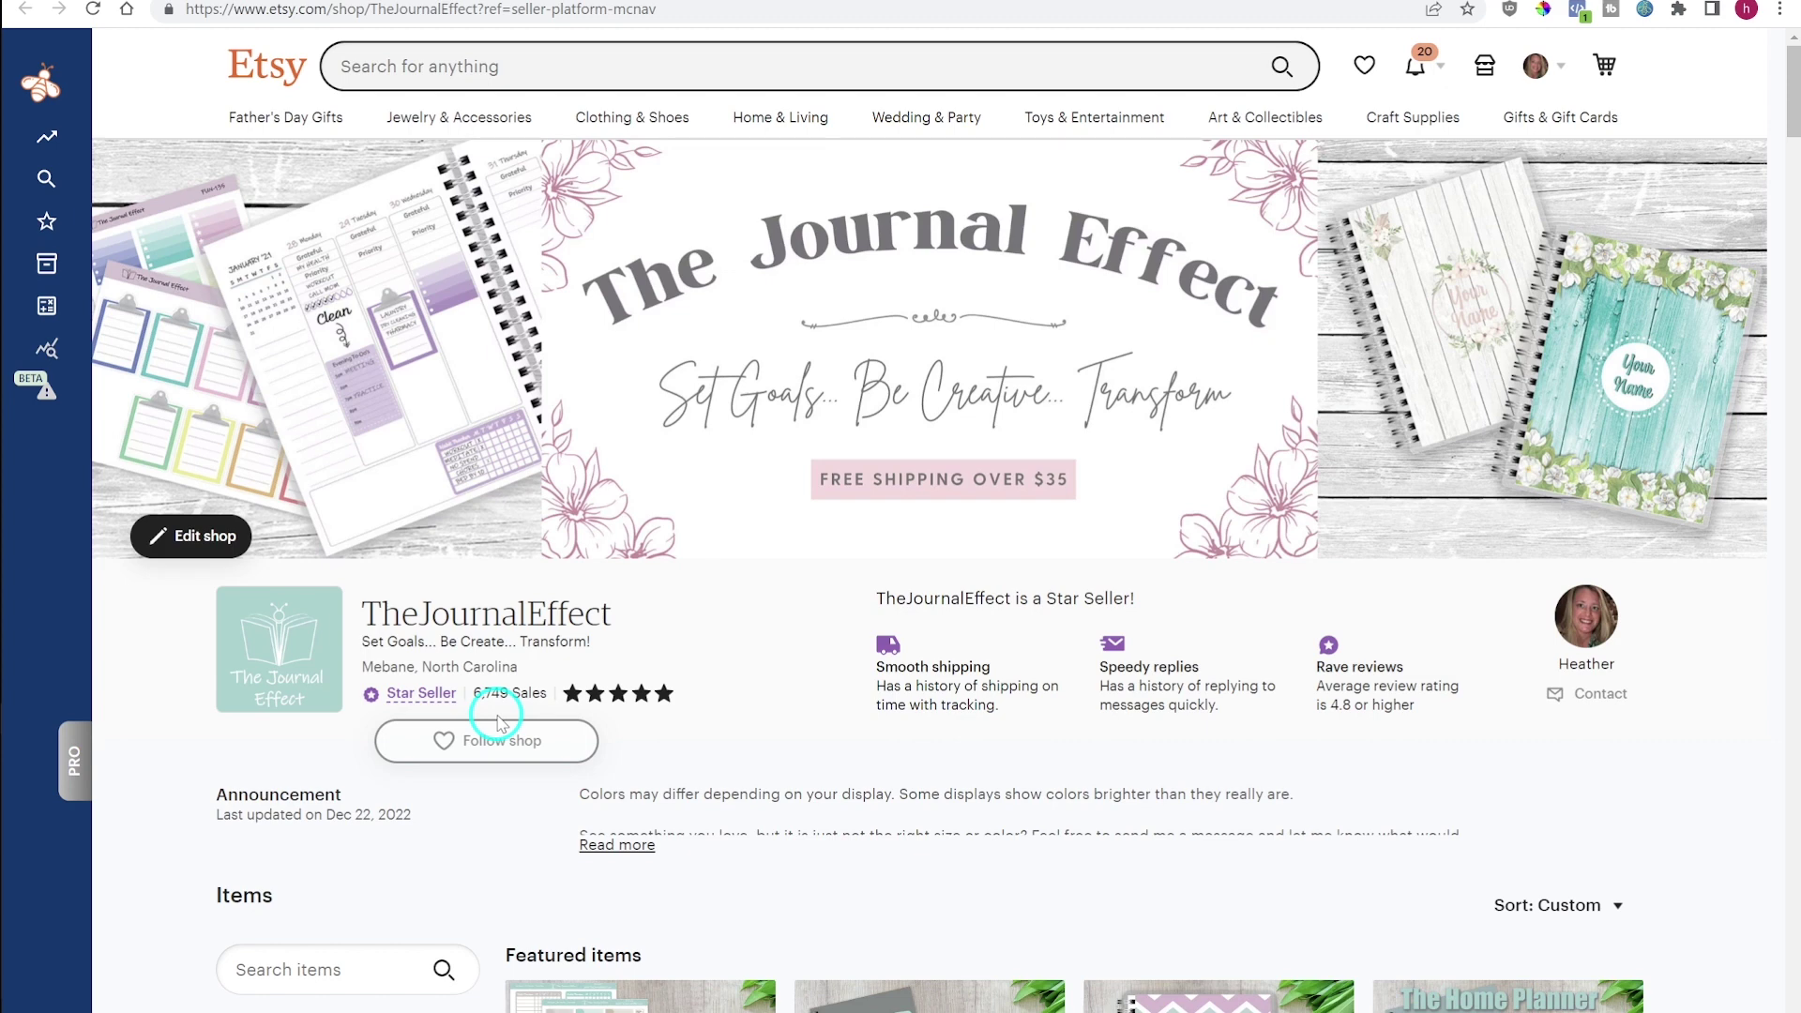
left_click(159, 3)
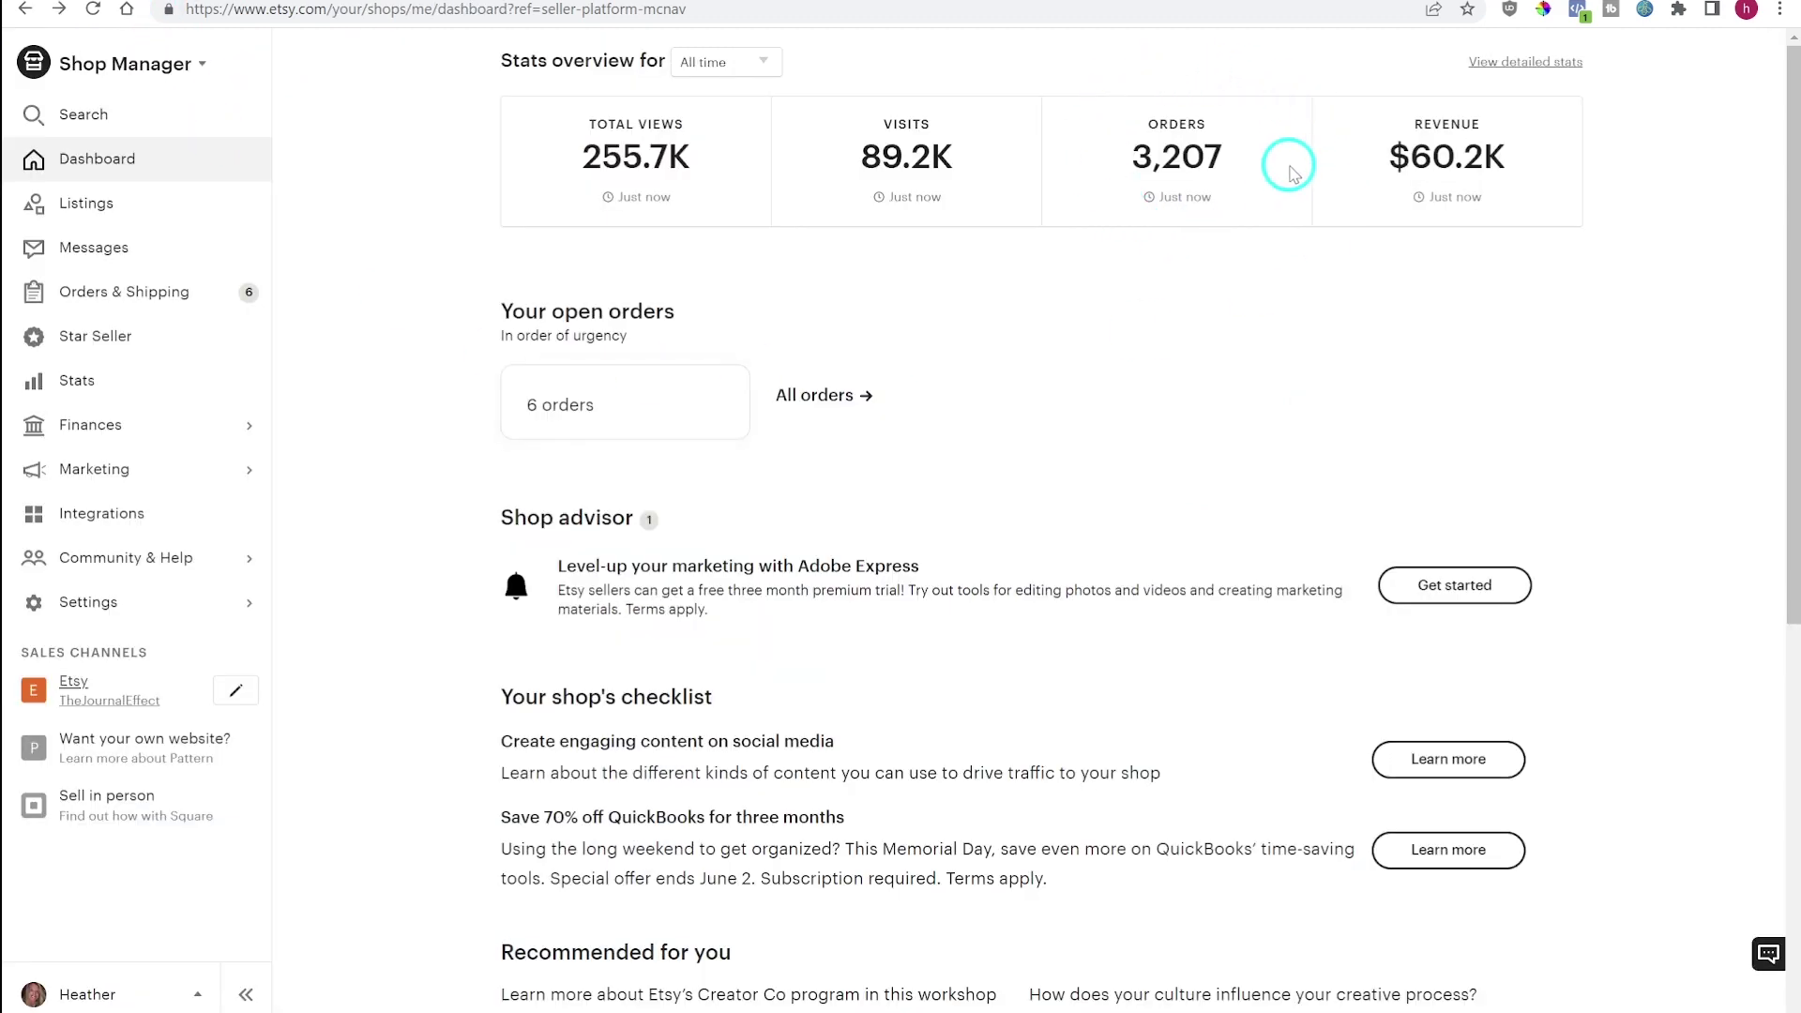
Set the dashboard's stats overview to This year and open the detailed shop stats for the same period.
left_click(727, 62)
left_click(718, 169)
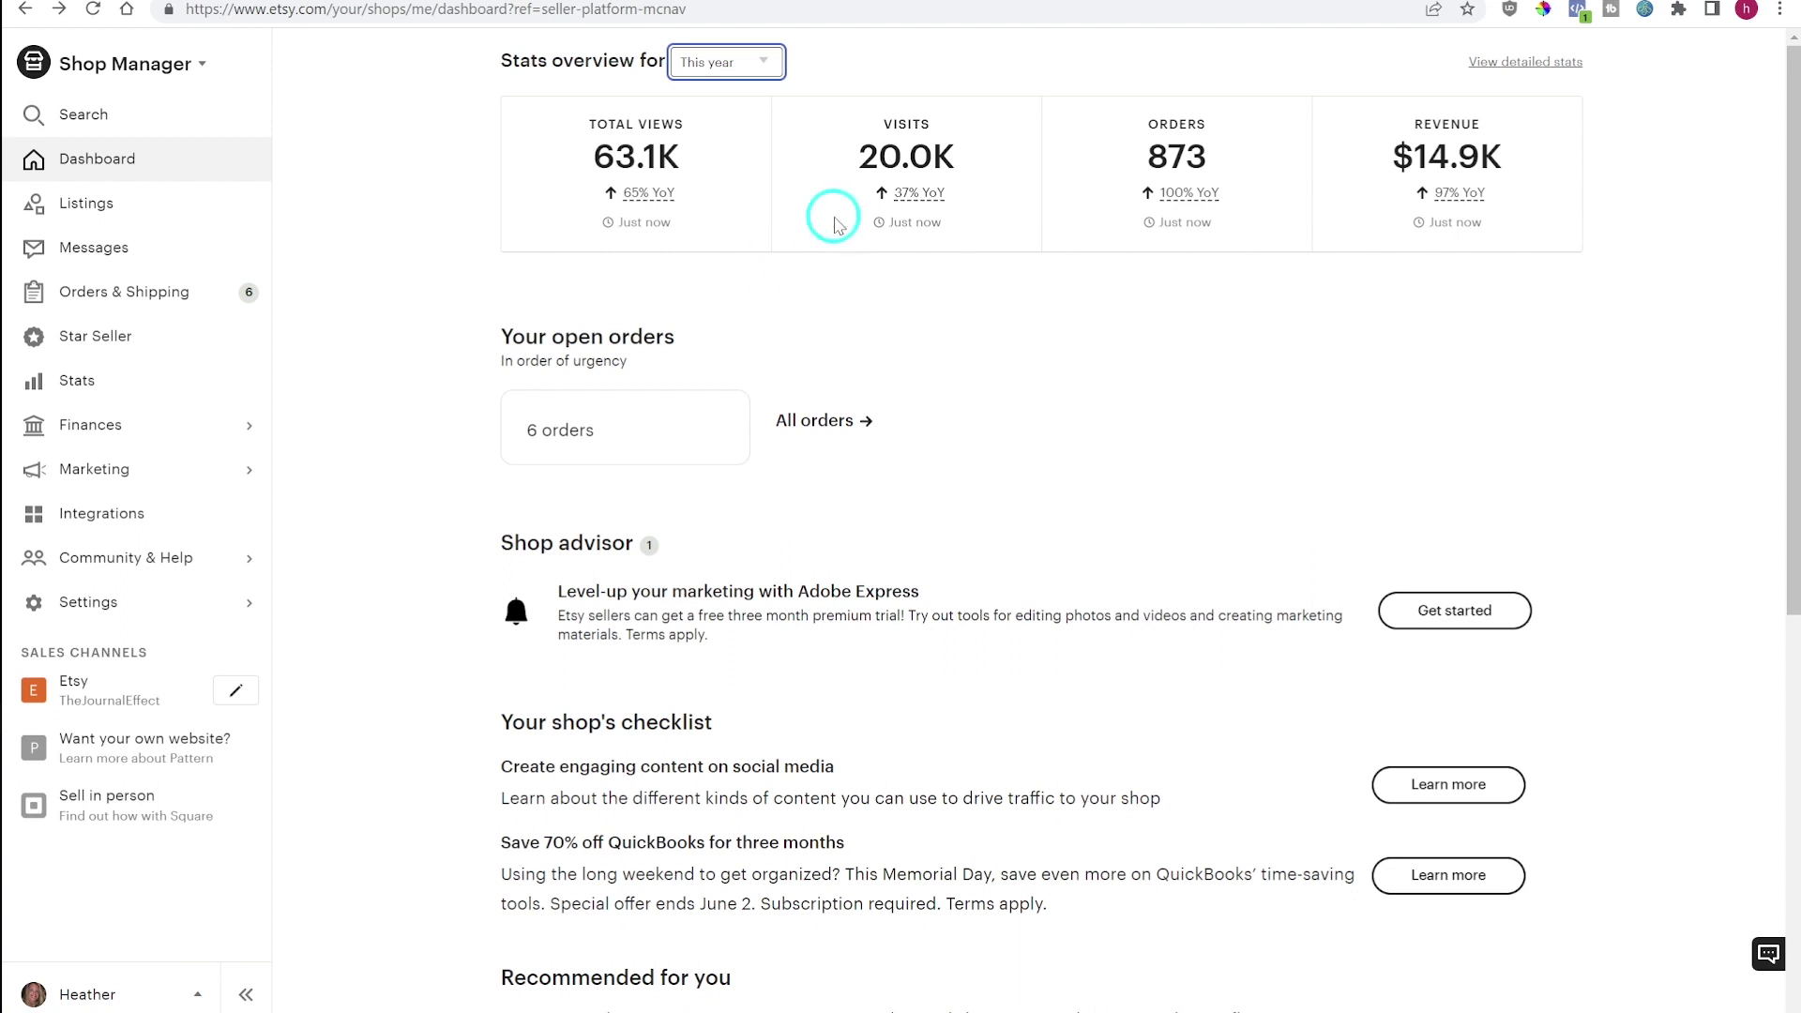
left_click(89, 392)
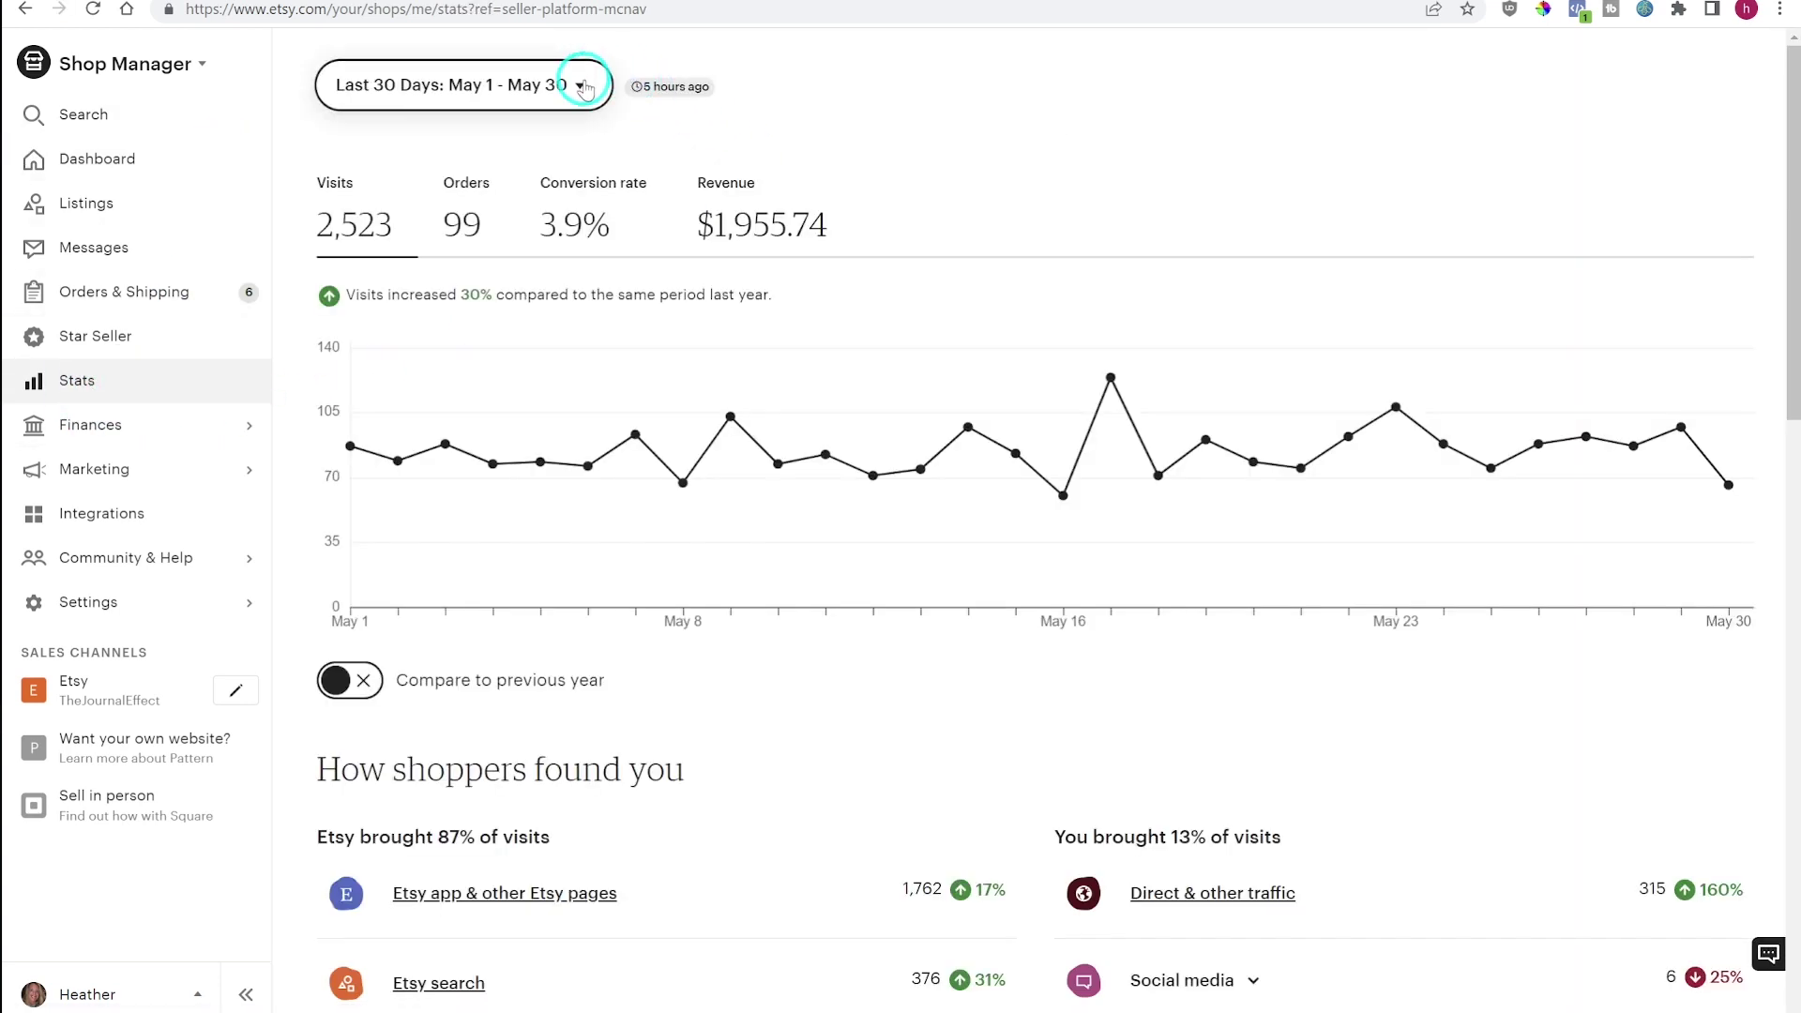
left_click(600, 82)
left_click(475, 368)
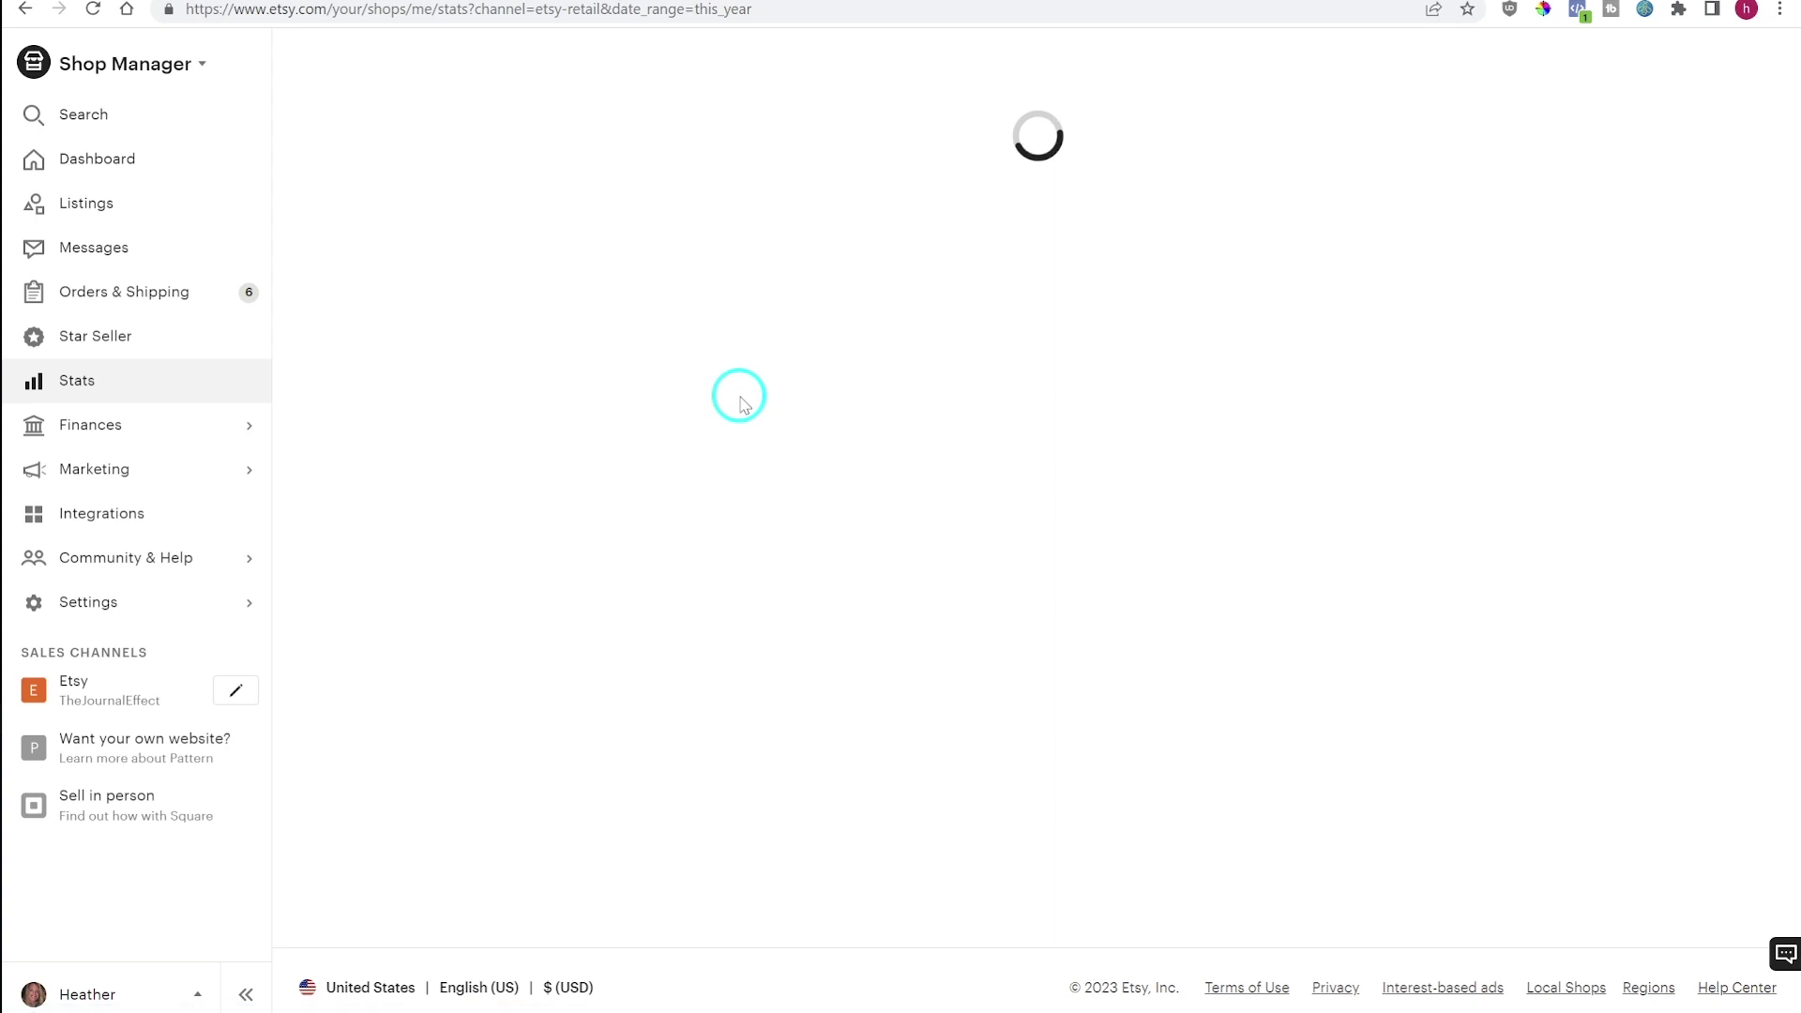
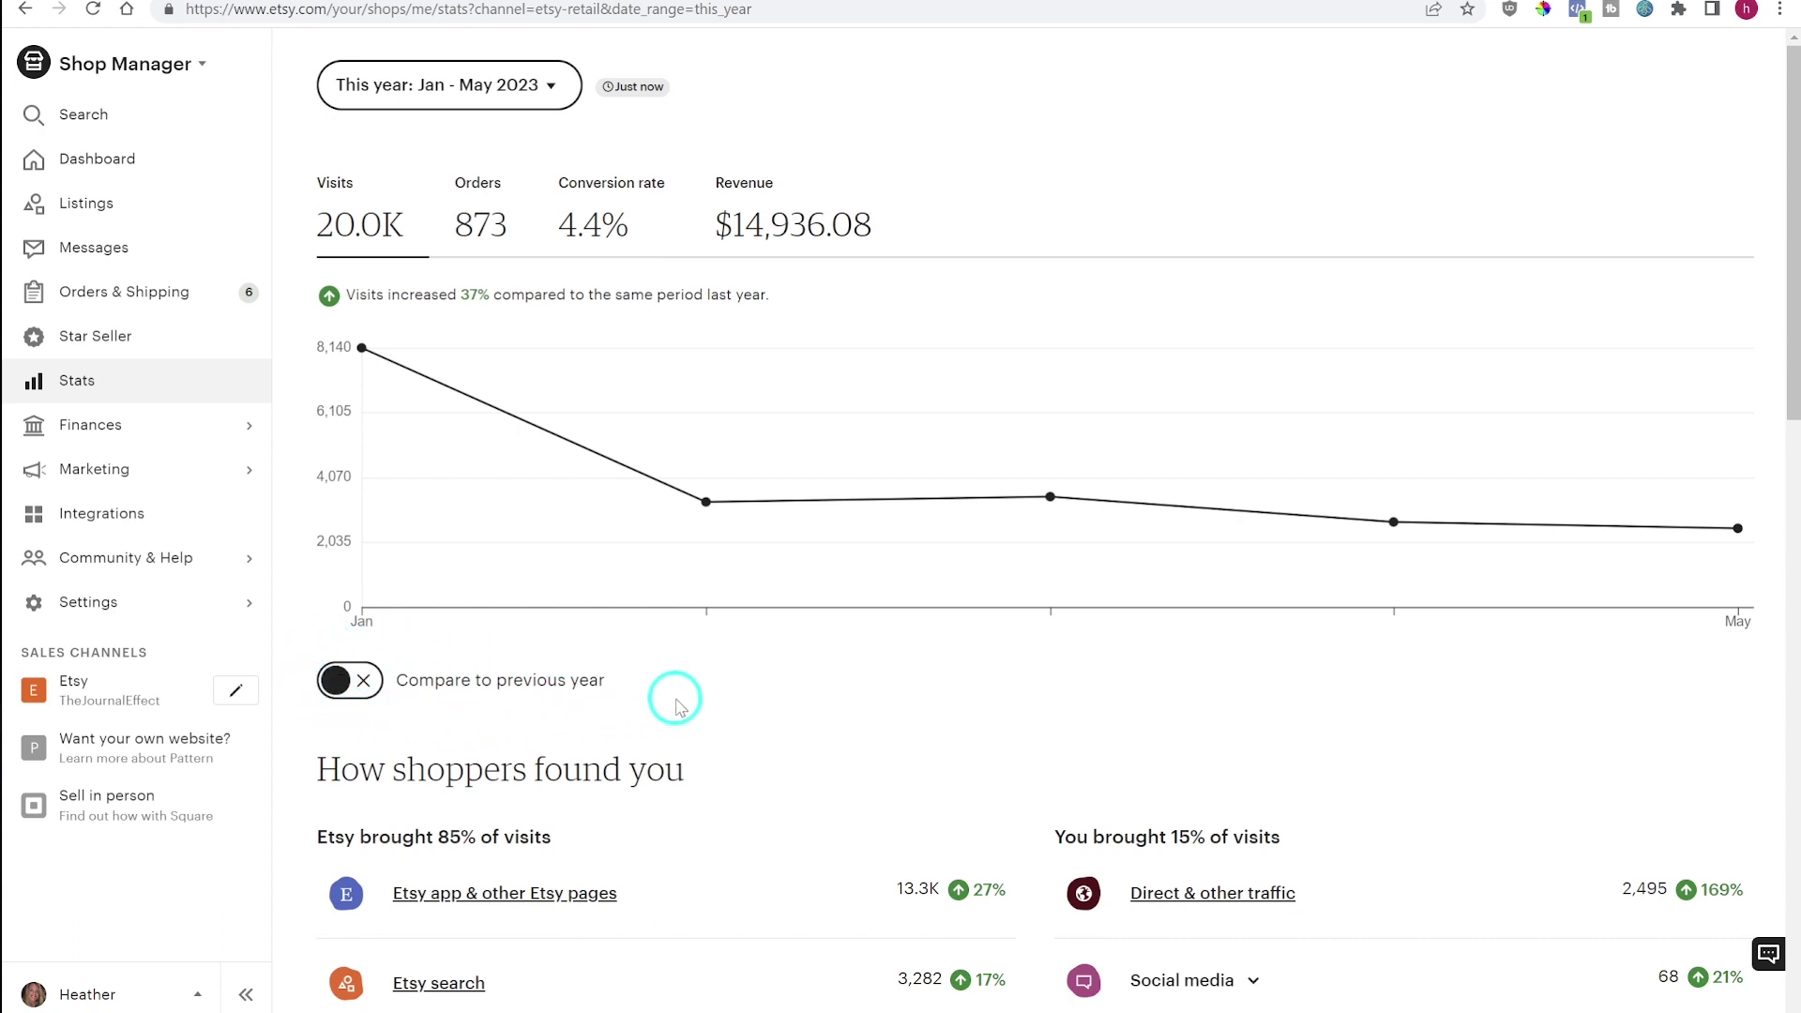
Compare this year's monthly visits with the previous year on the chart, and return to the dashboard.
left_click(346, 682)
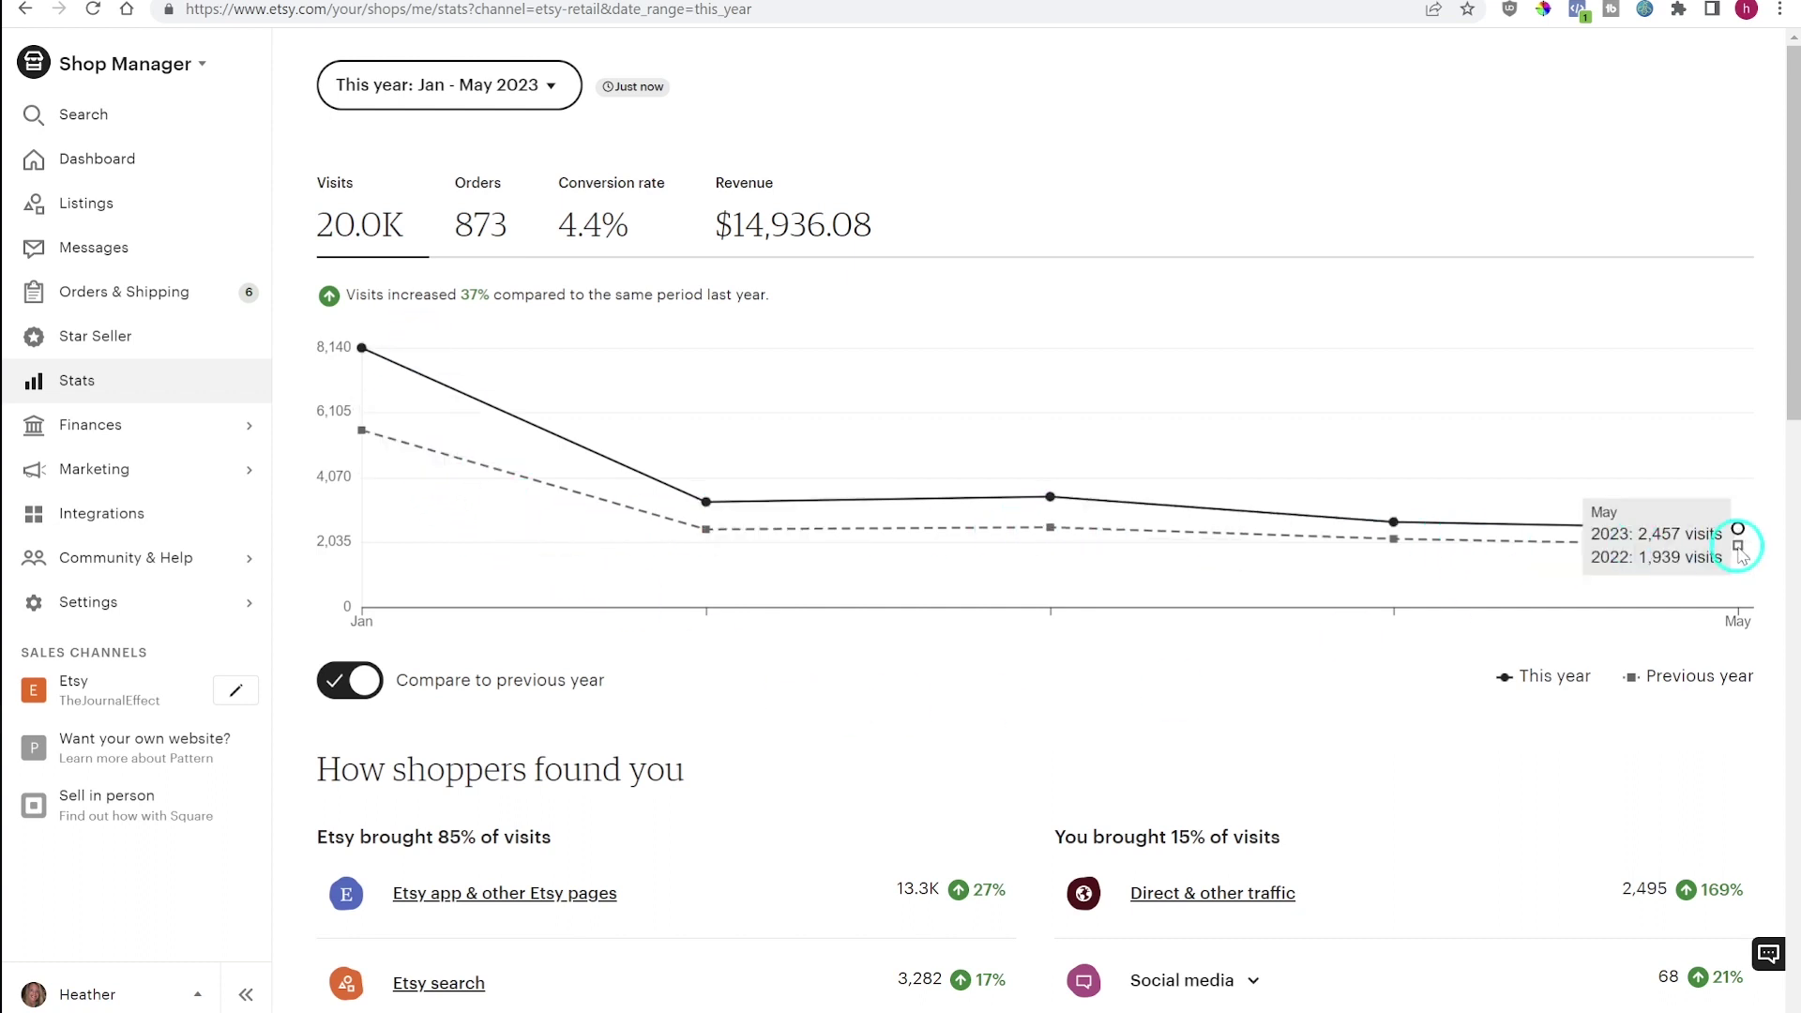
left_click(165, 169)
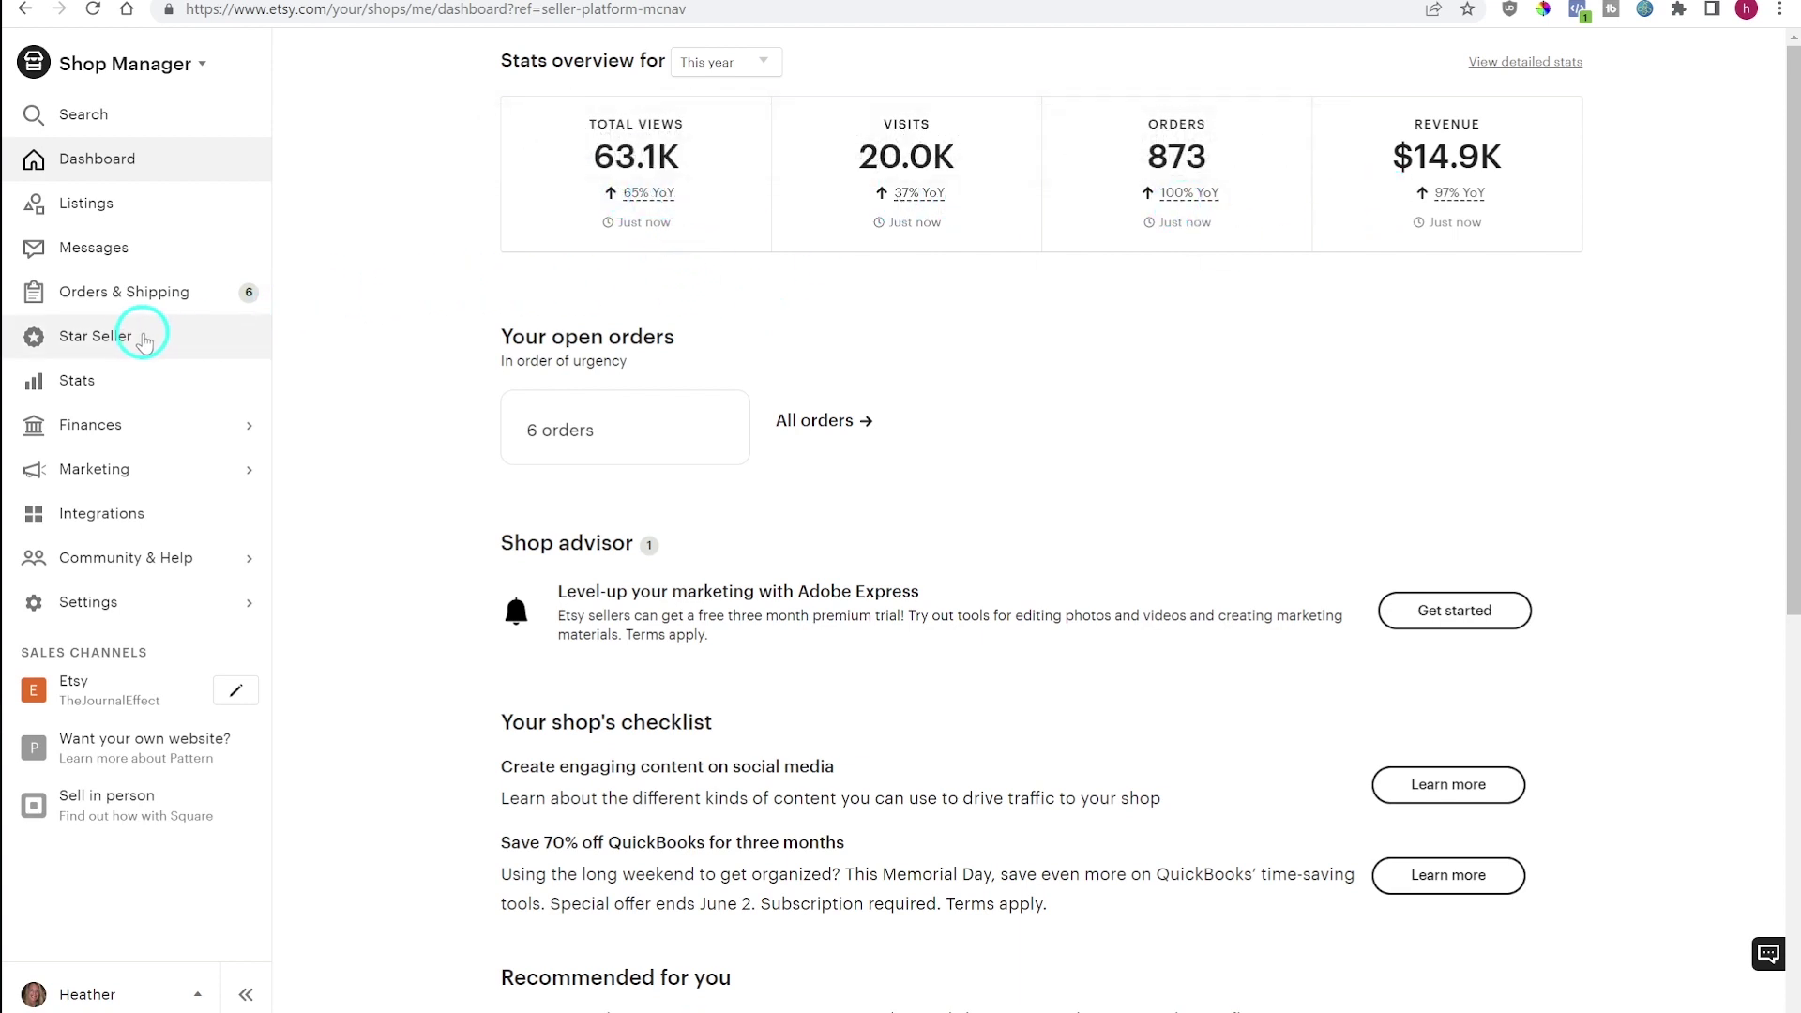
Reopen the detailed shop stats and examine how shoppers found the shop, including the social media breakdown by platform.
left_click(109, 380)
scroll(750, 615, "down", 3)
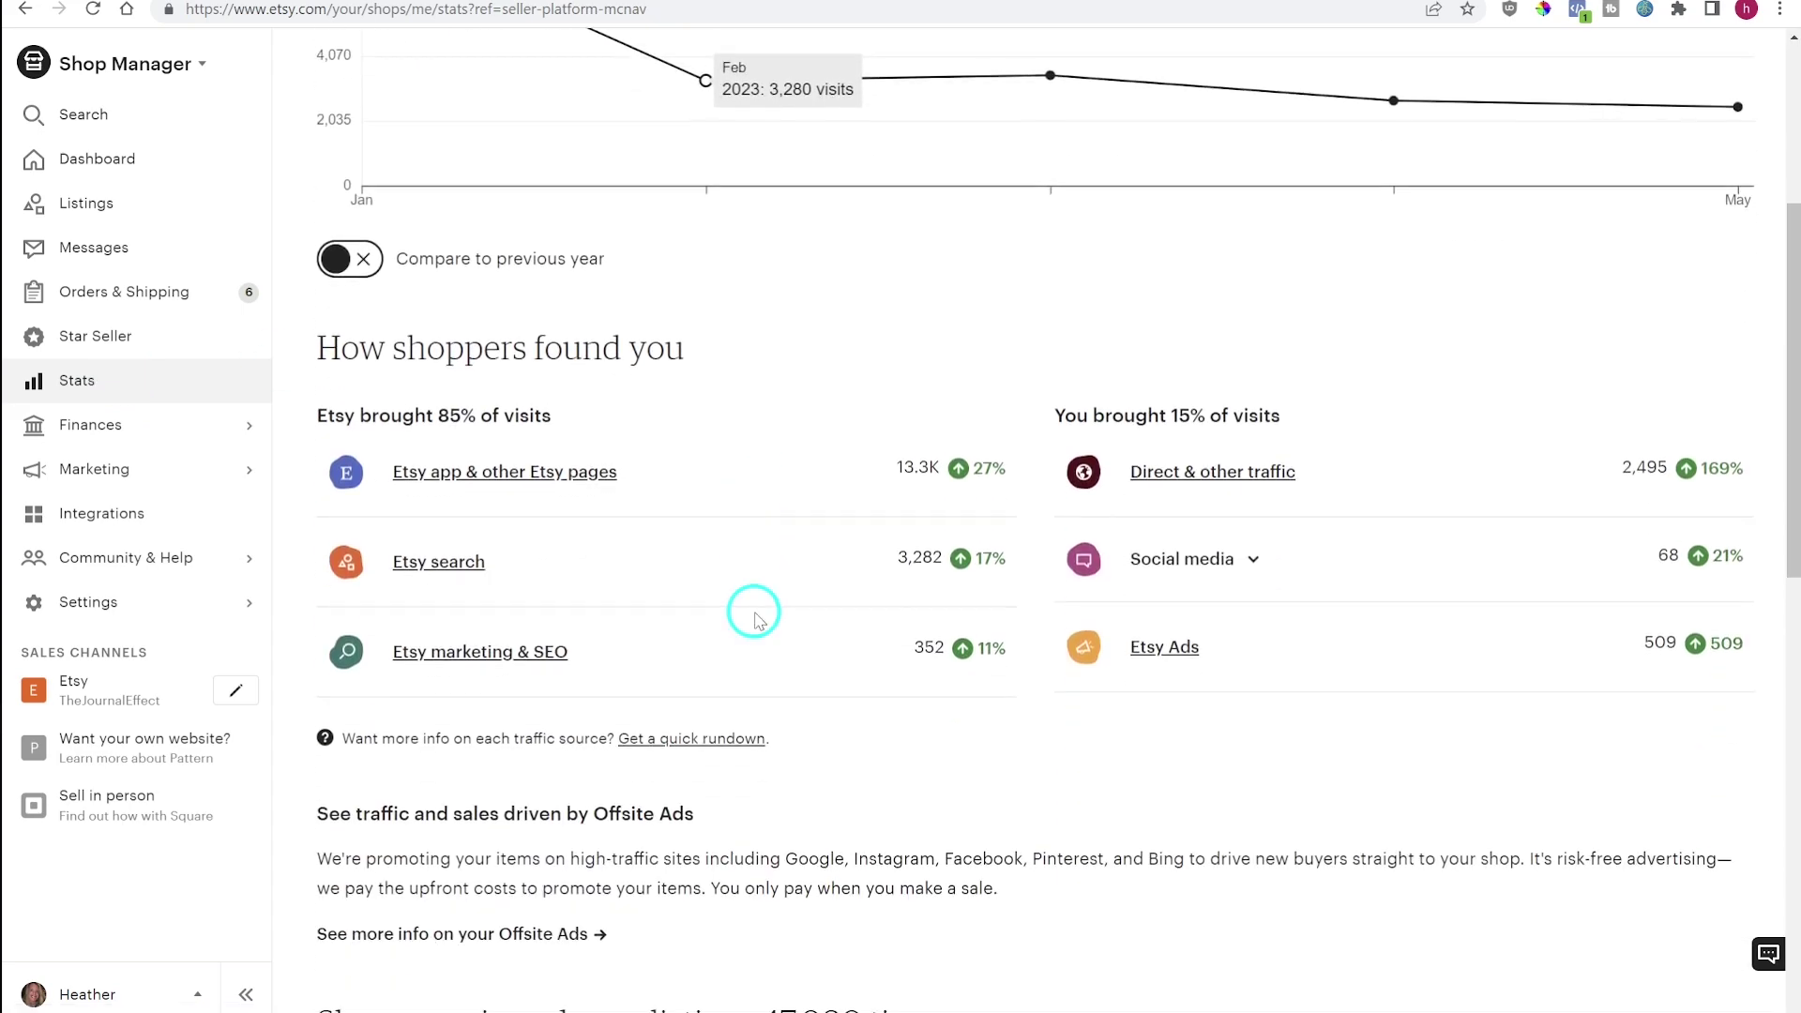
scroll(758, 620, "down", 1)
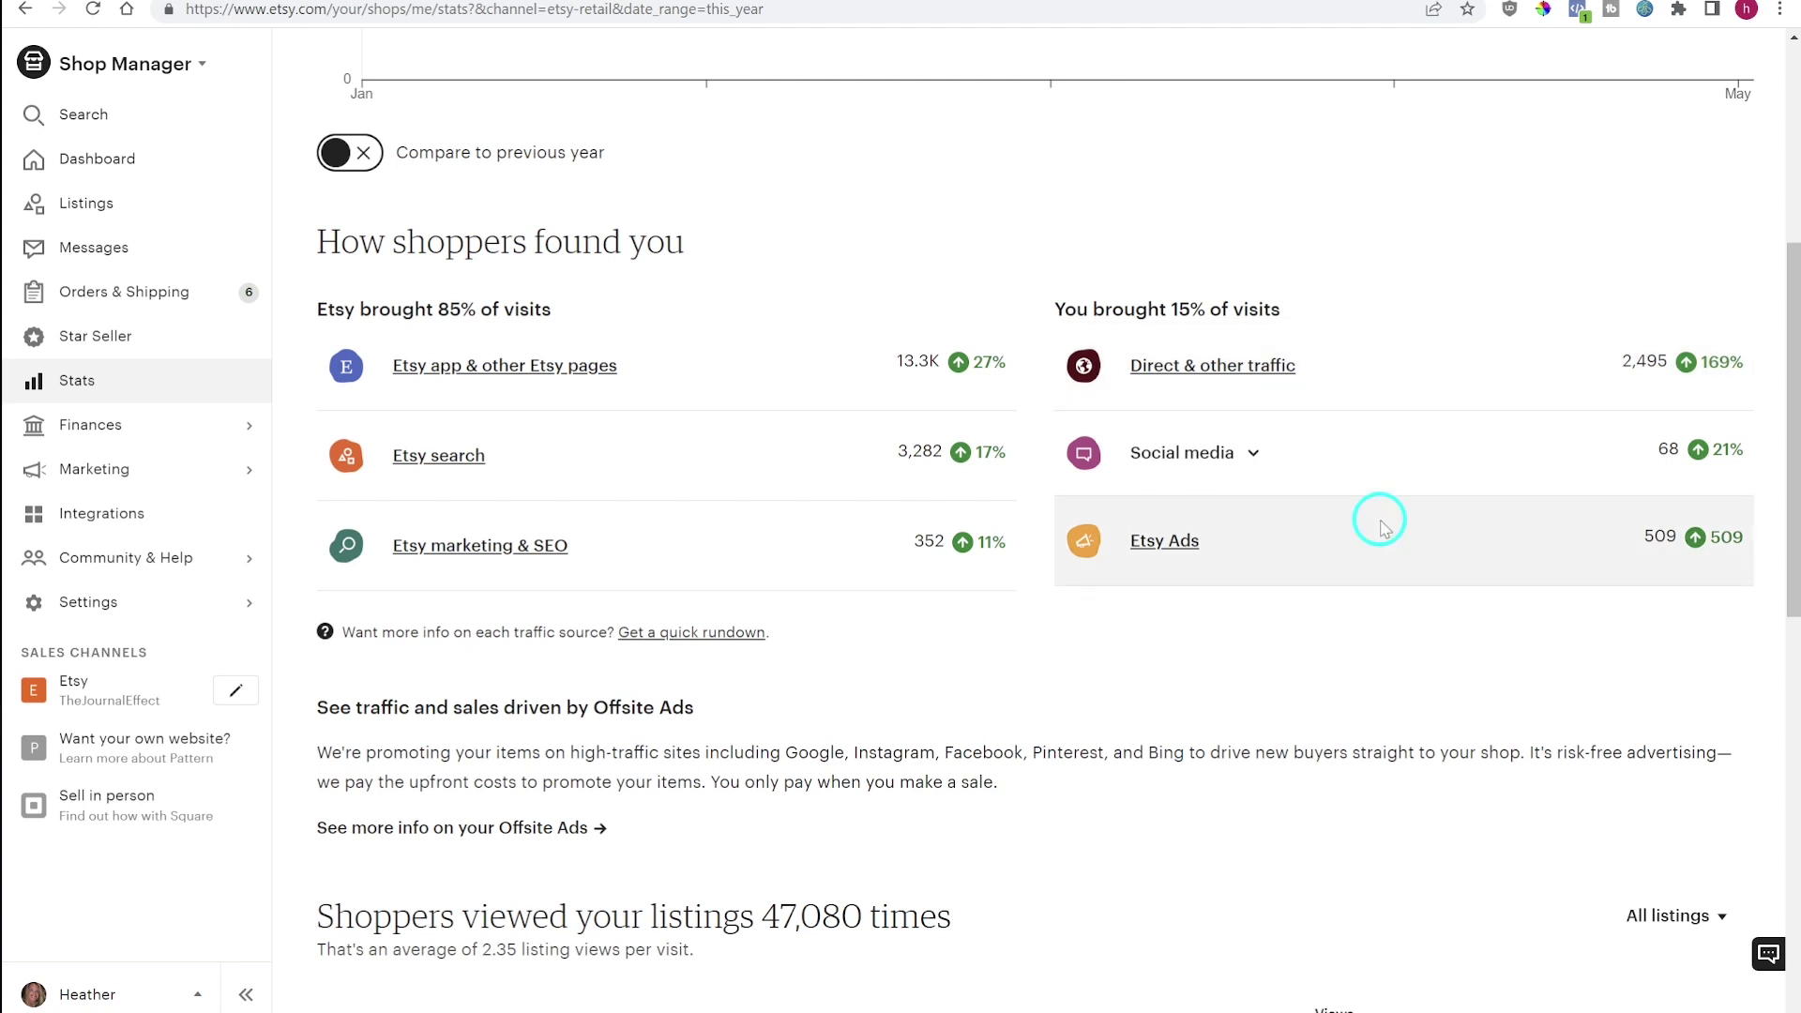
left_click(1255, 453)
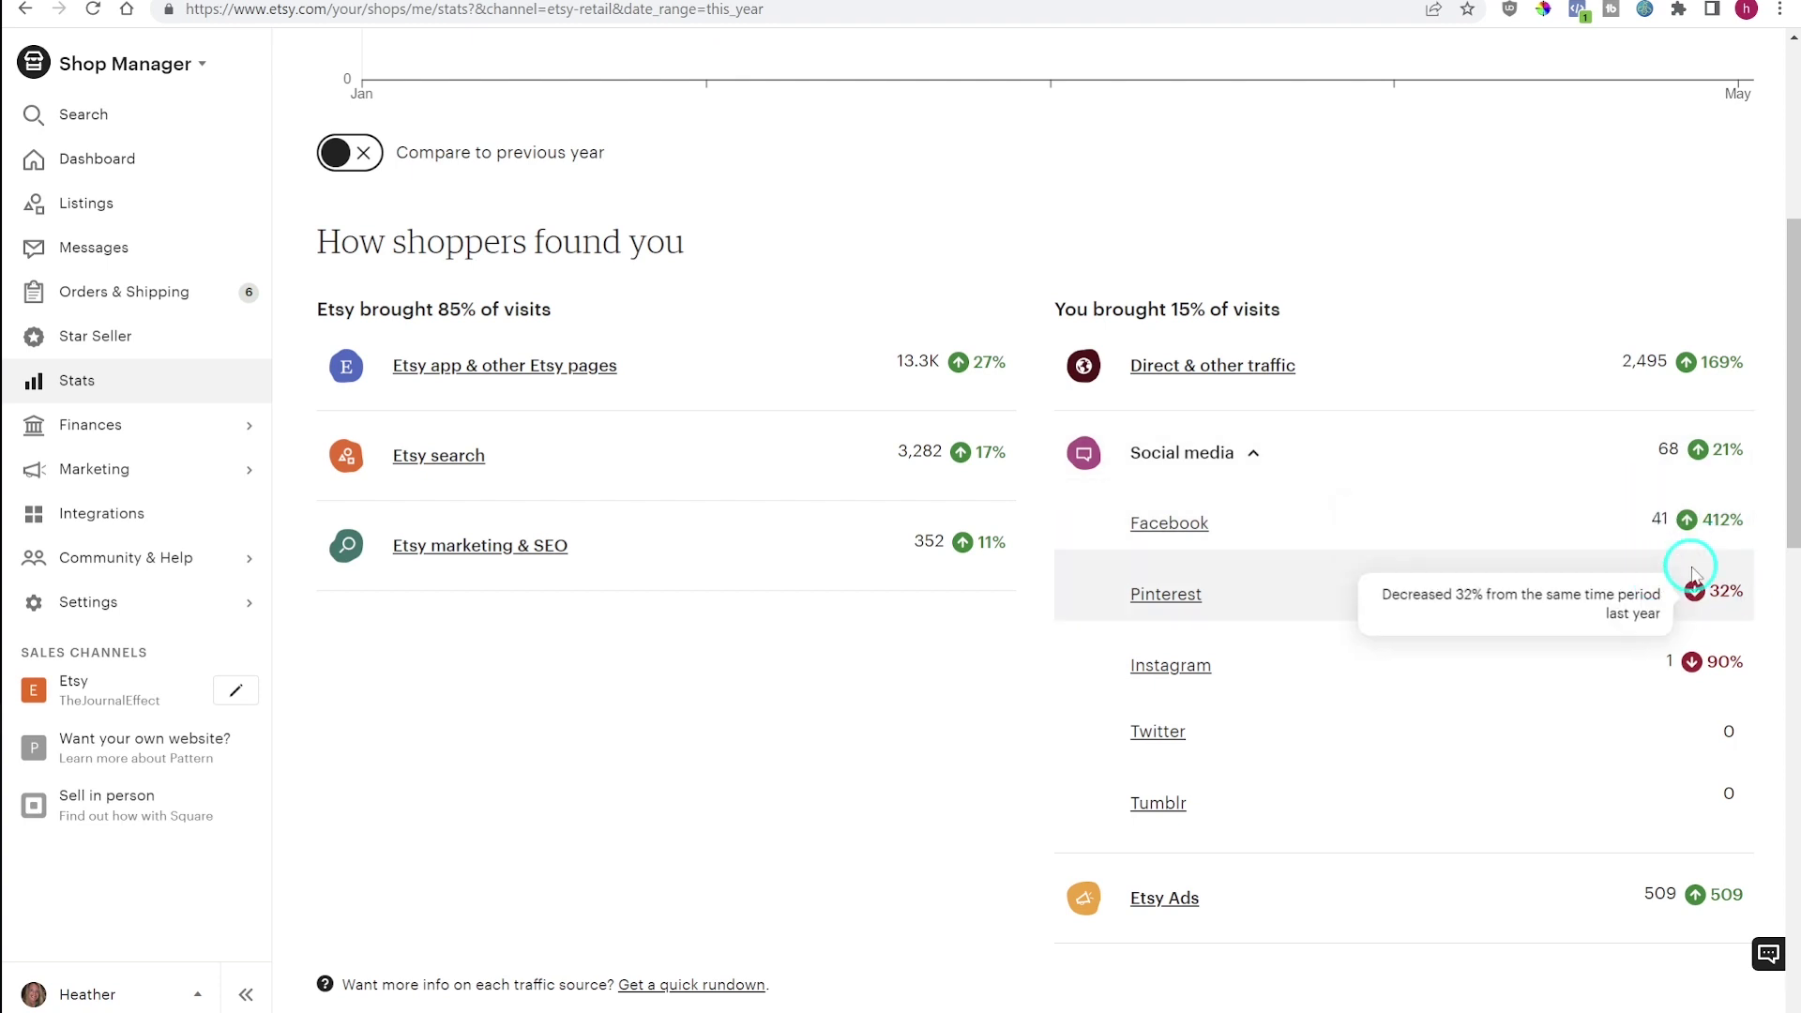
left_click(1254, 454)
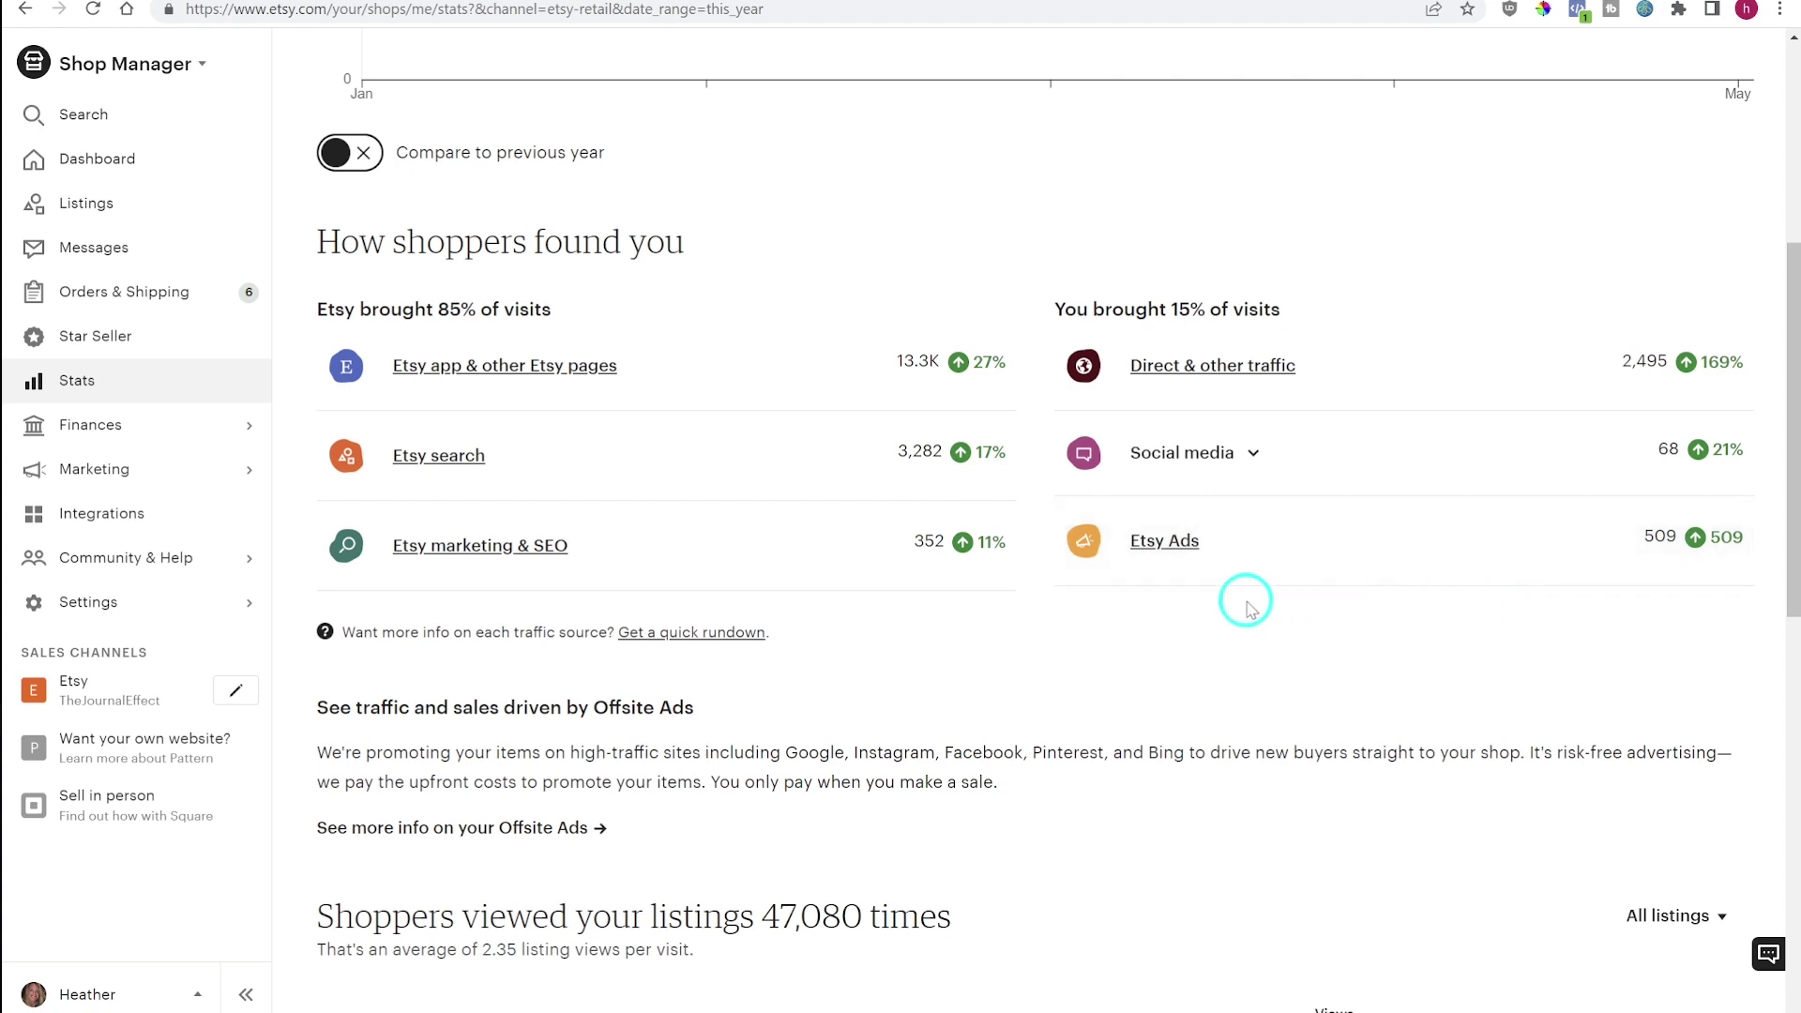
Check the Etsy Ads campaign page from the traffic sources and return to the shop stats.
left_click(1184, 544)
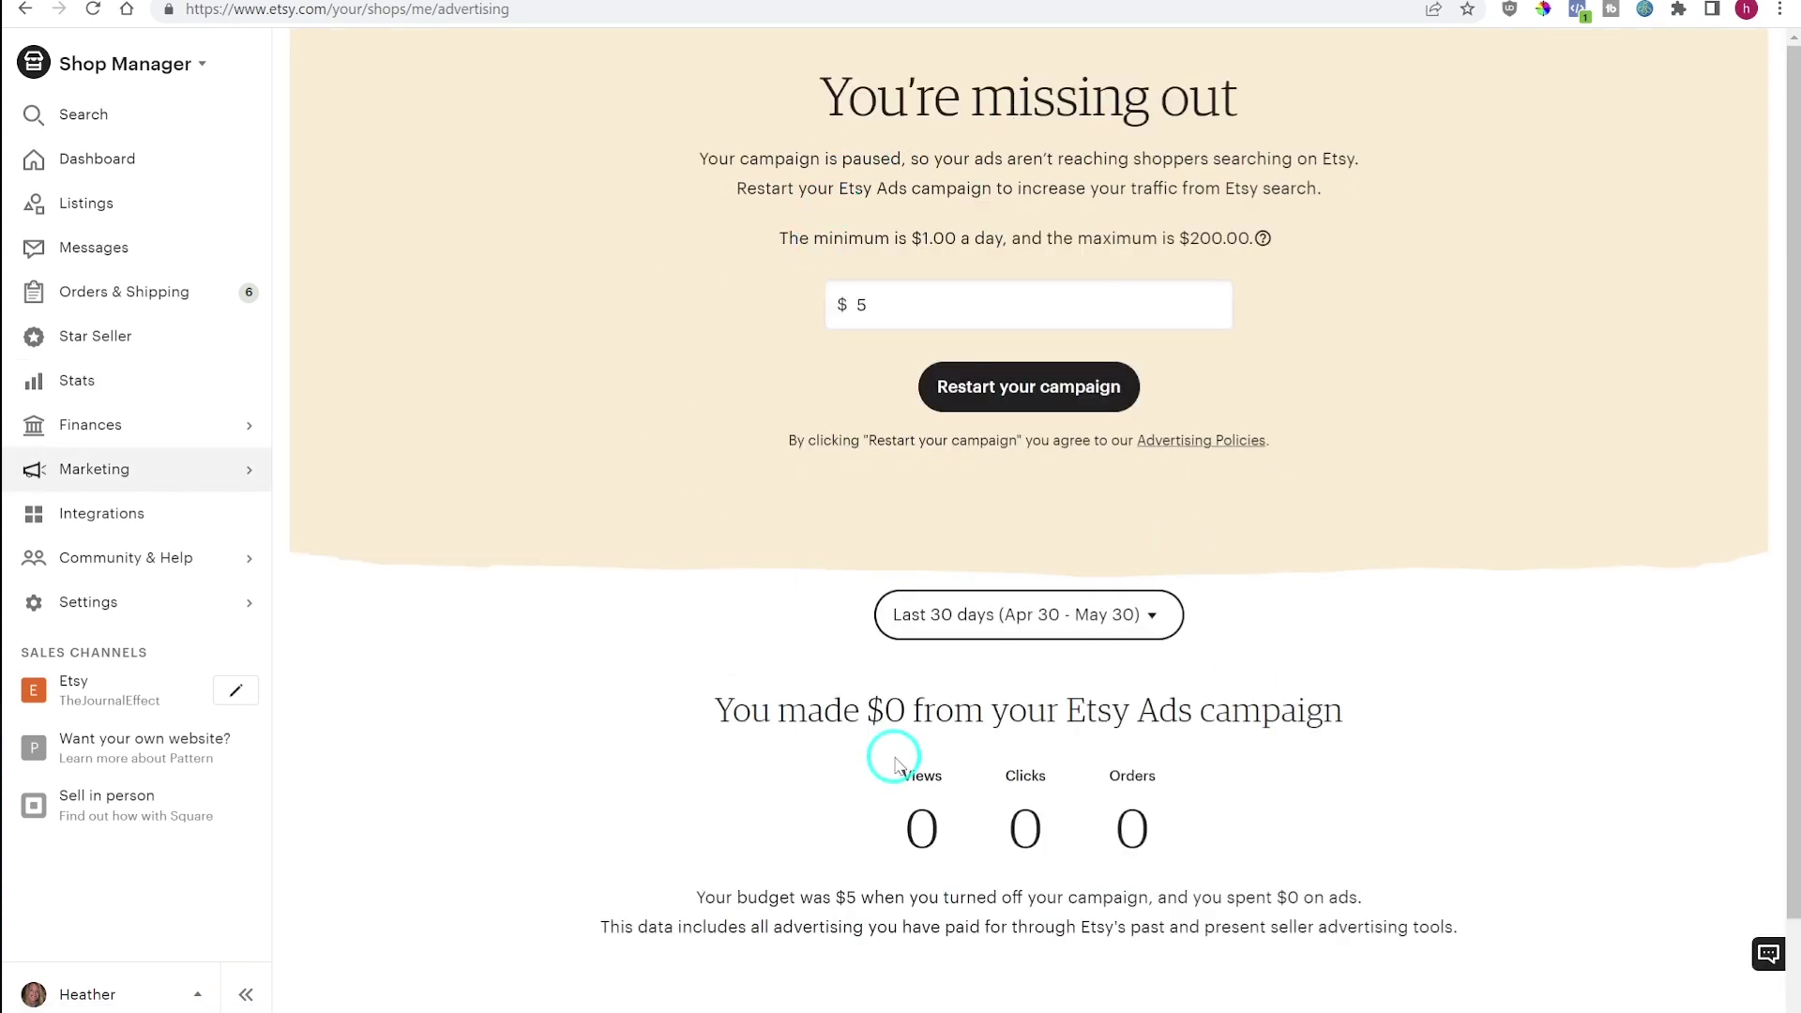
left_click(26, 14)
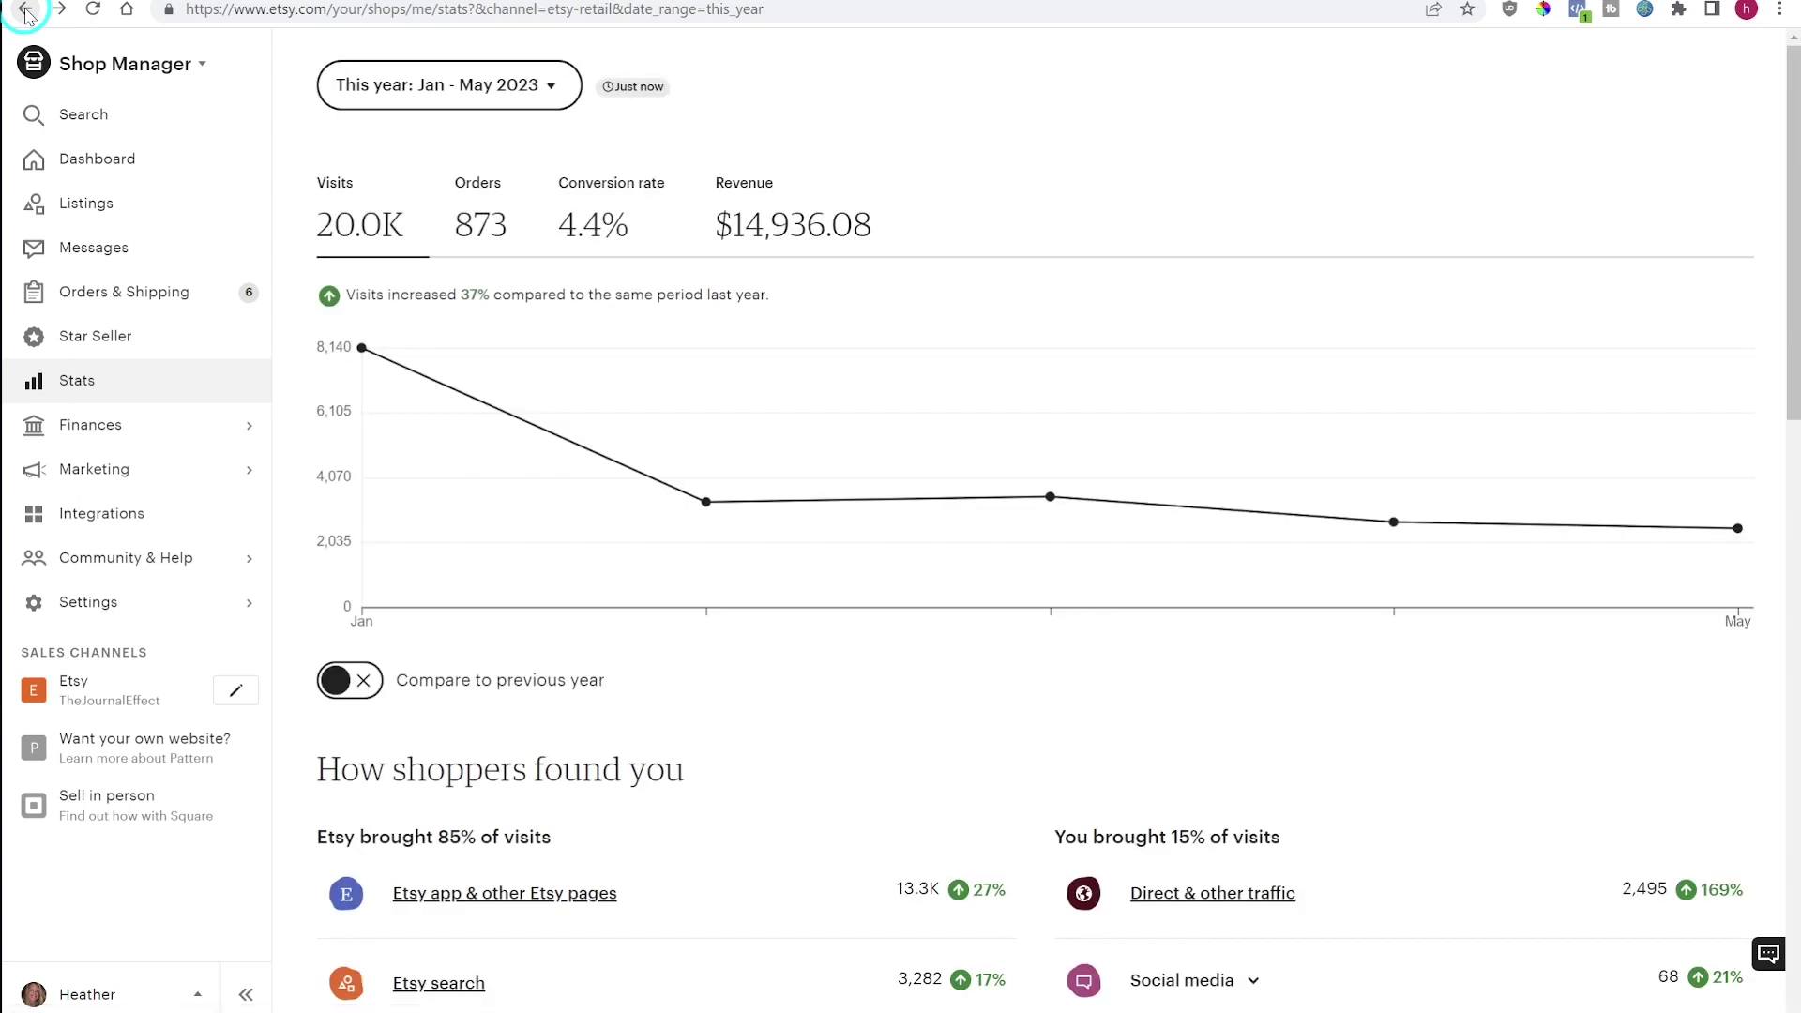
Open the detailed Offsite Ads stats and set their period to This year.
scroll(616, 678, "down", 3)
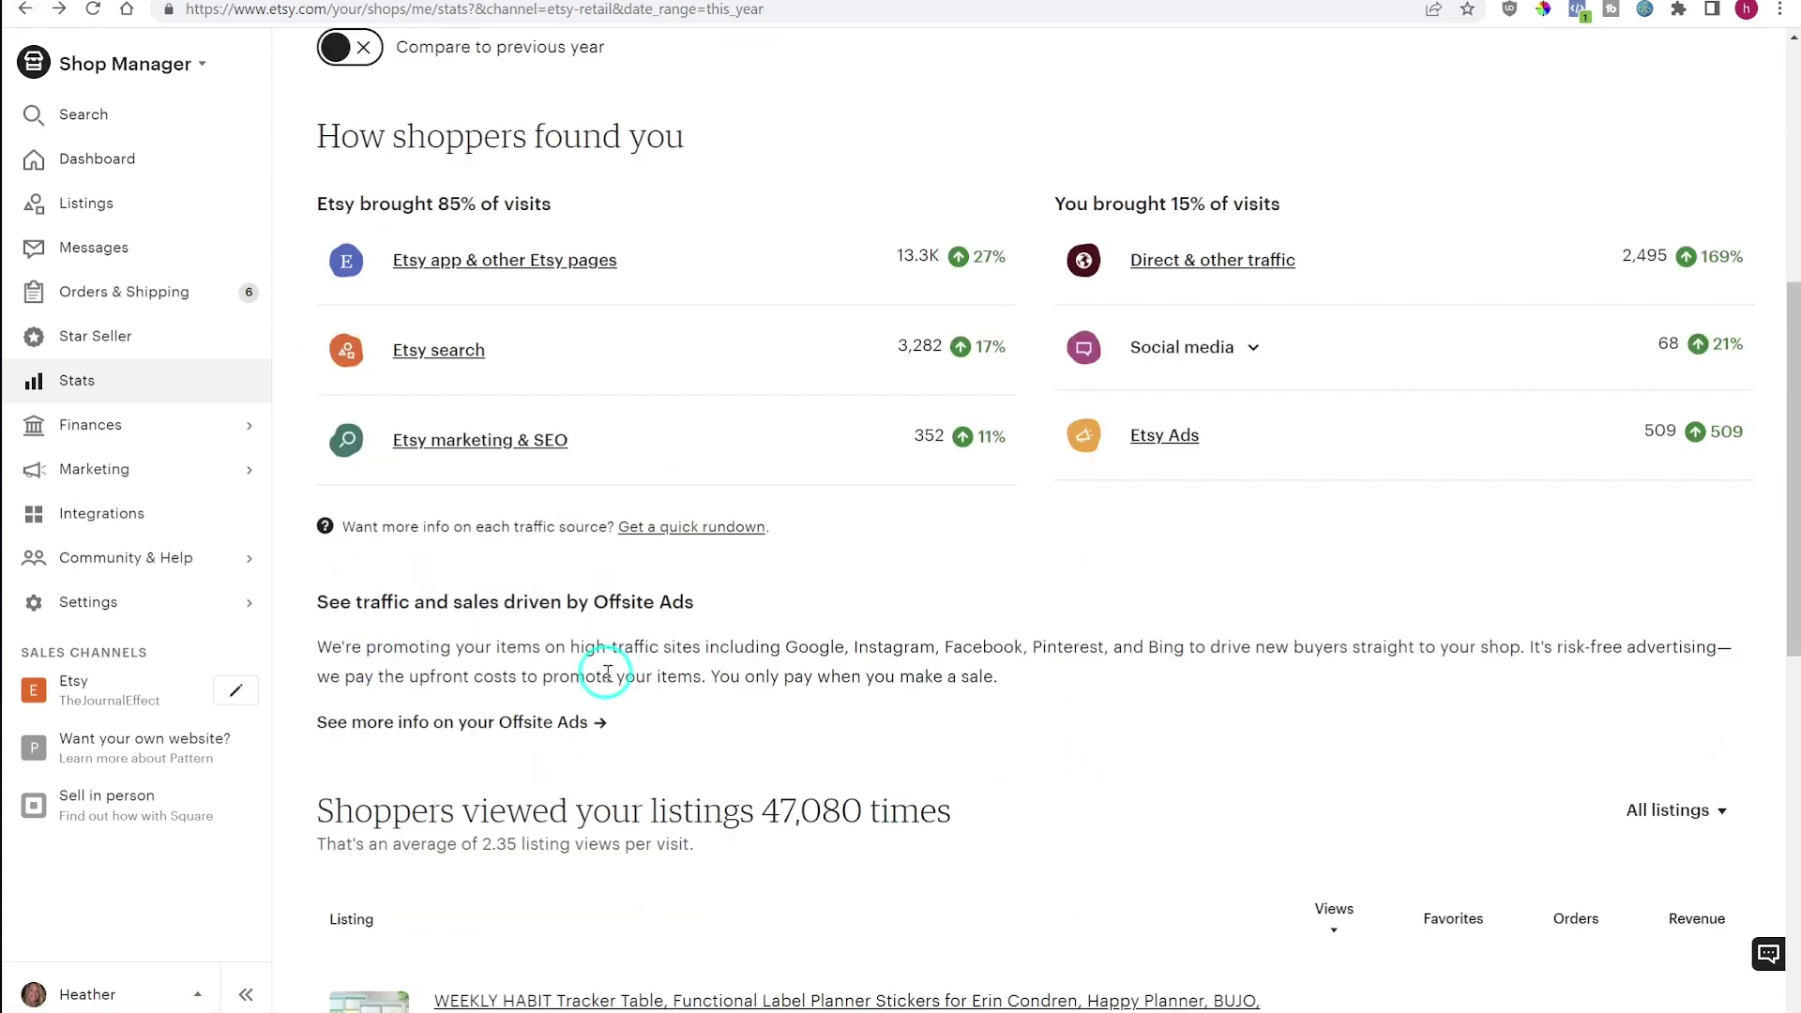
left_click(522, 728)
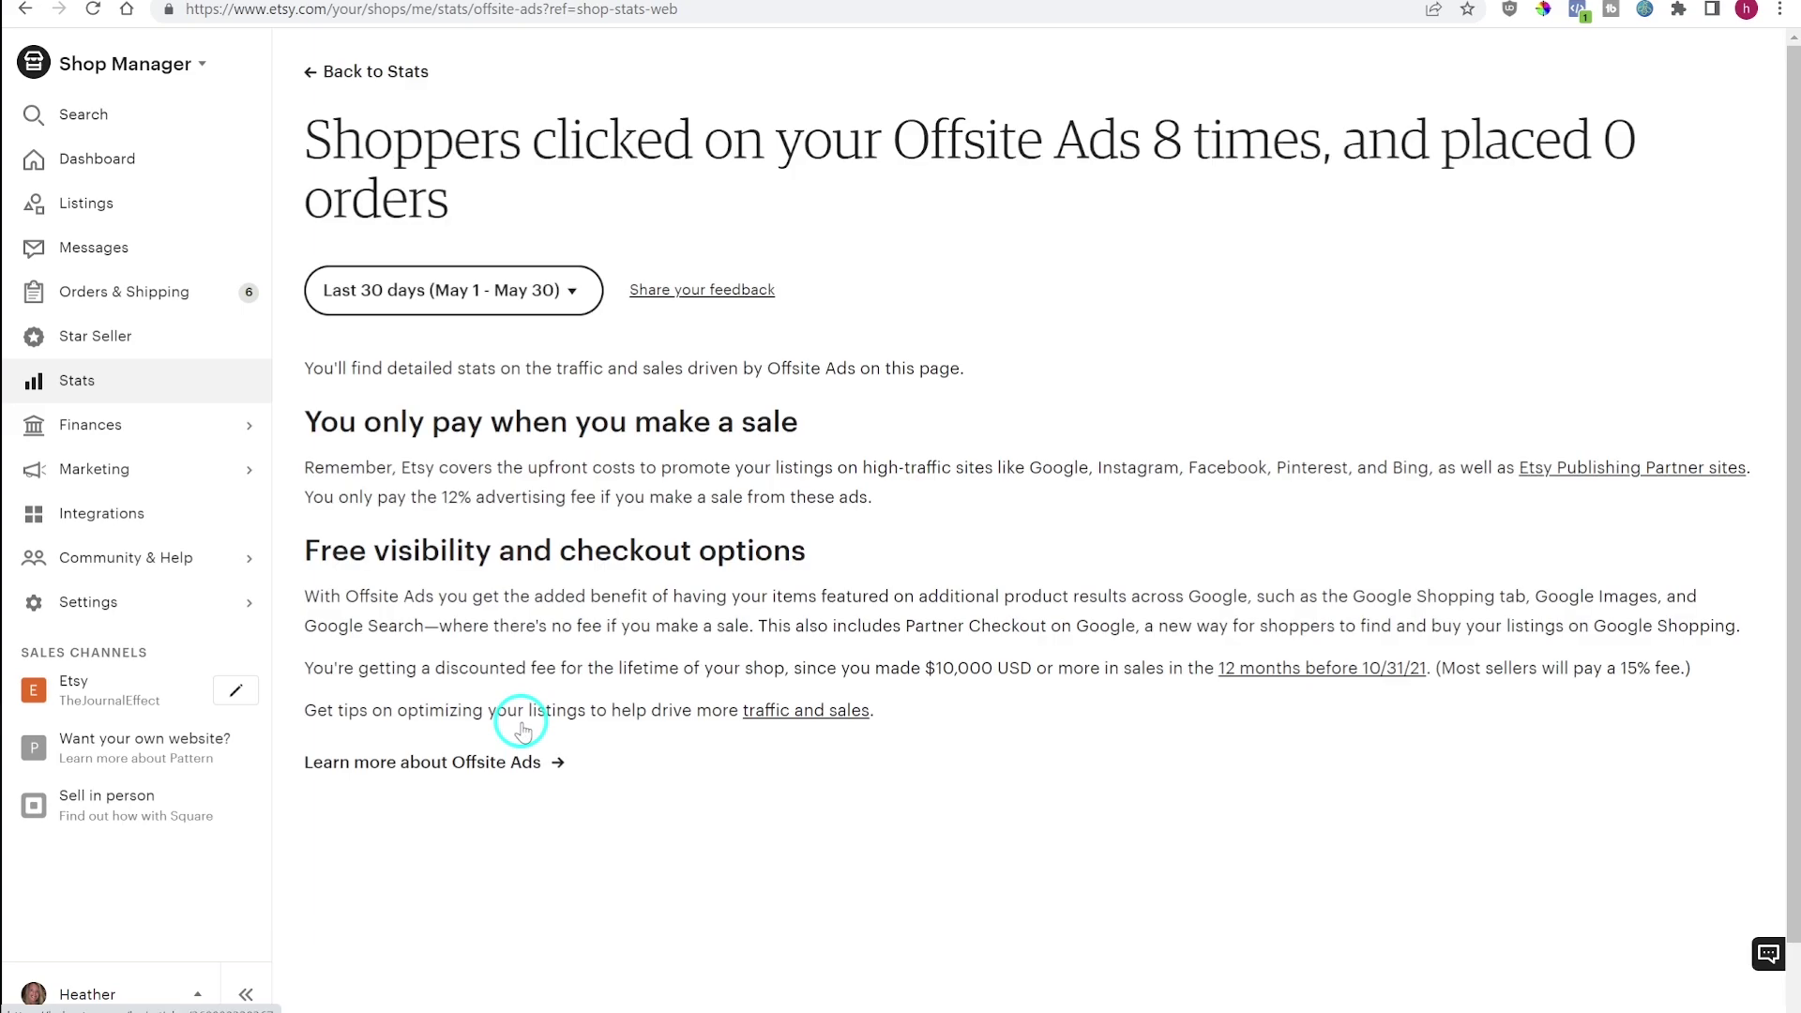
scroll(555, 218, "down", 1)
left_click(553, 216)
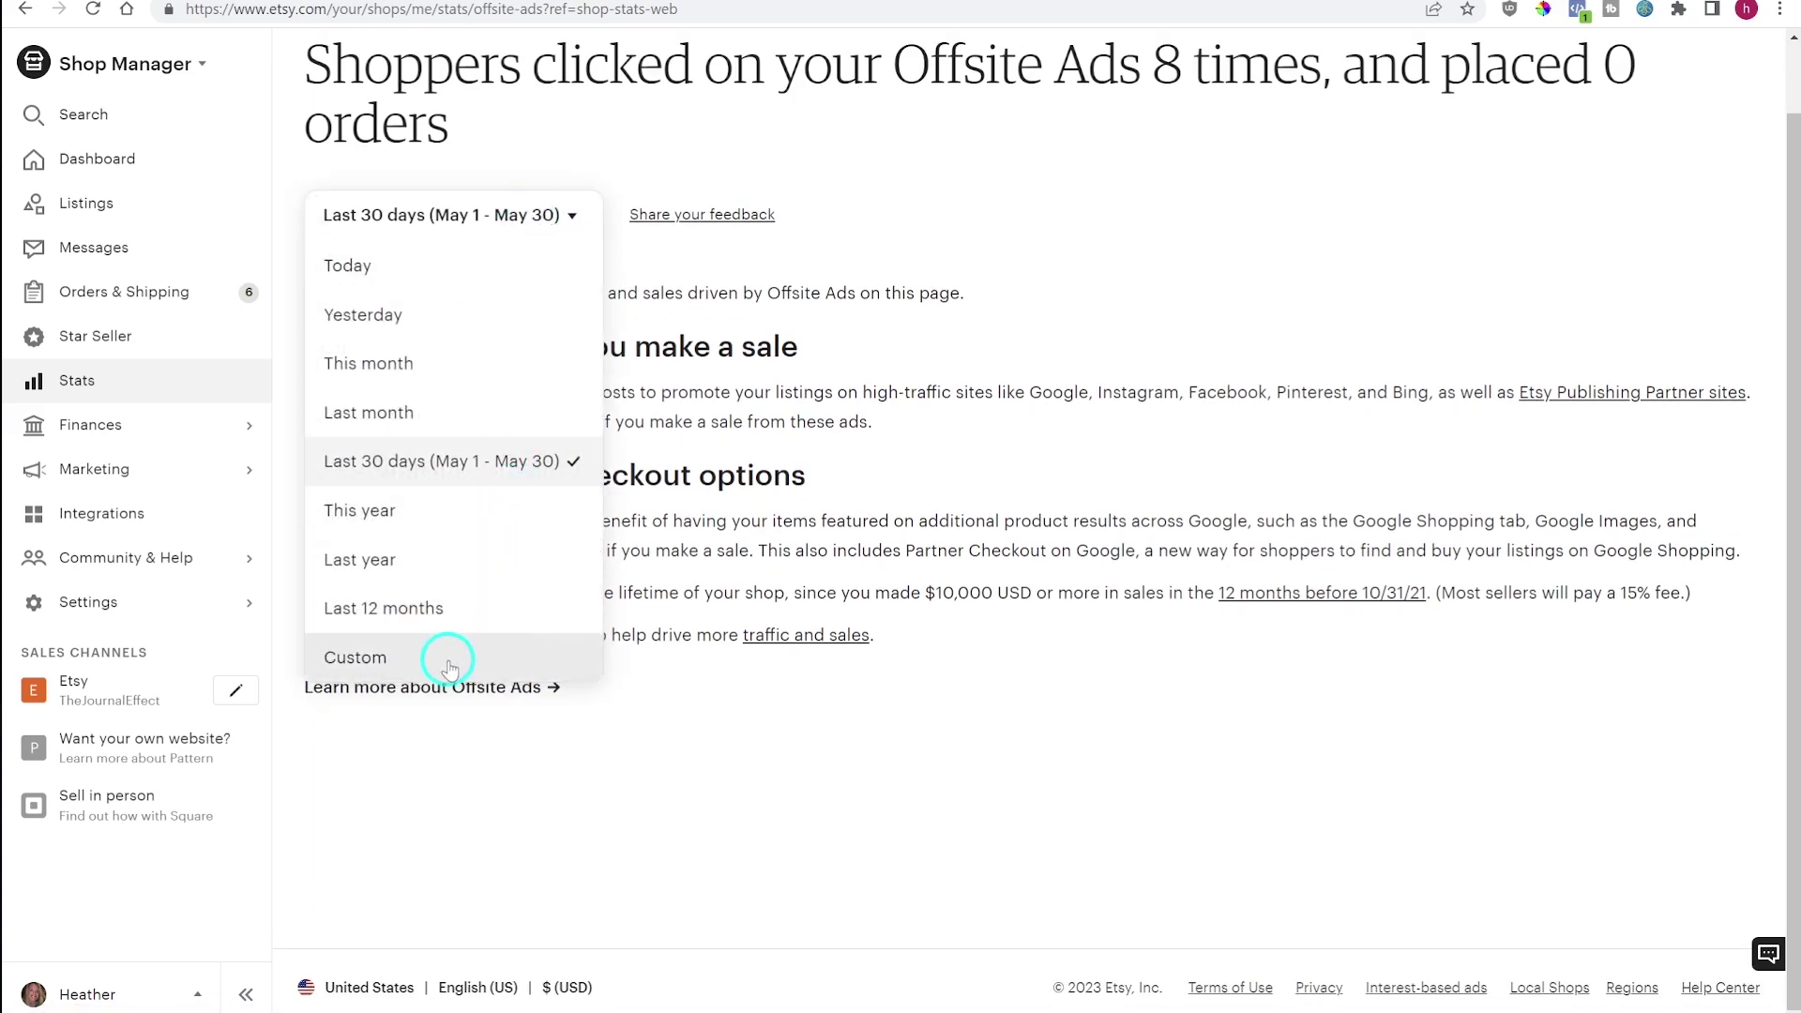
left_click(466, 514)
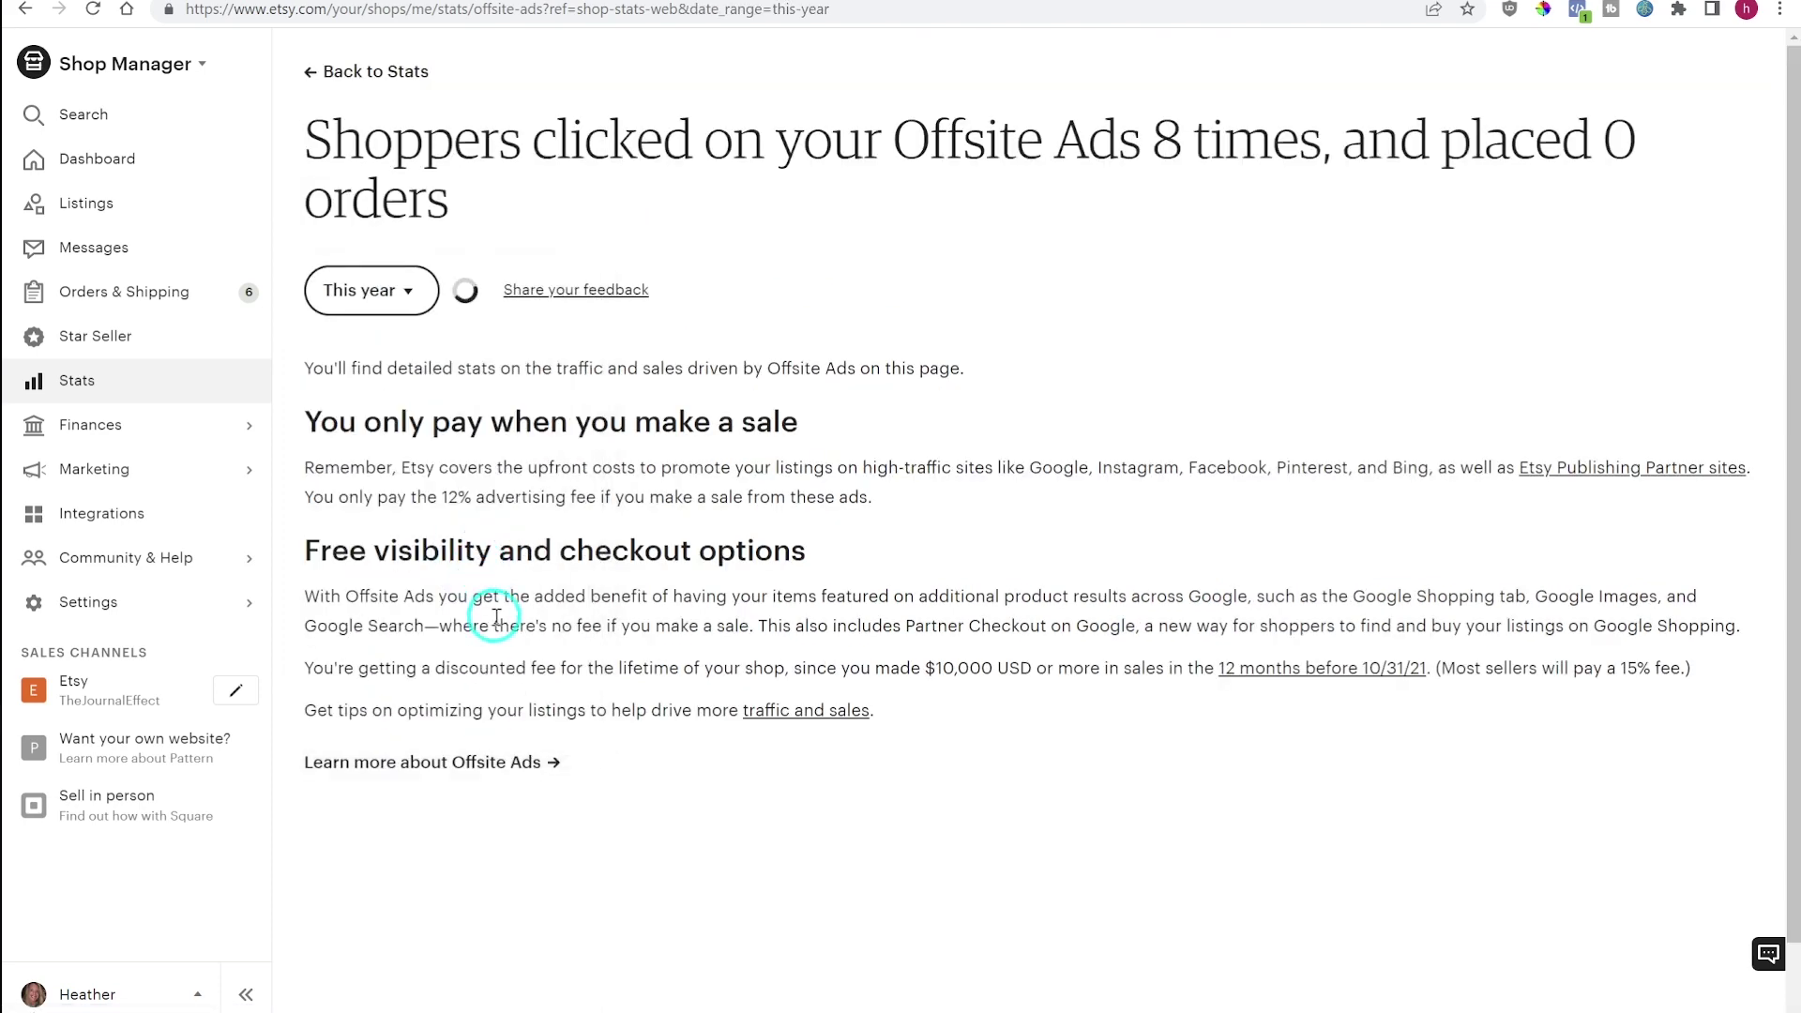
Examine the list of sales driven by Offsite Ads, including the advertised items, click sources and ad fees.
scroll(555, 583, "down", 1)
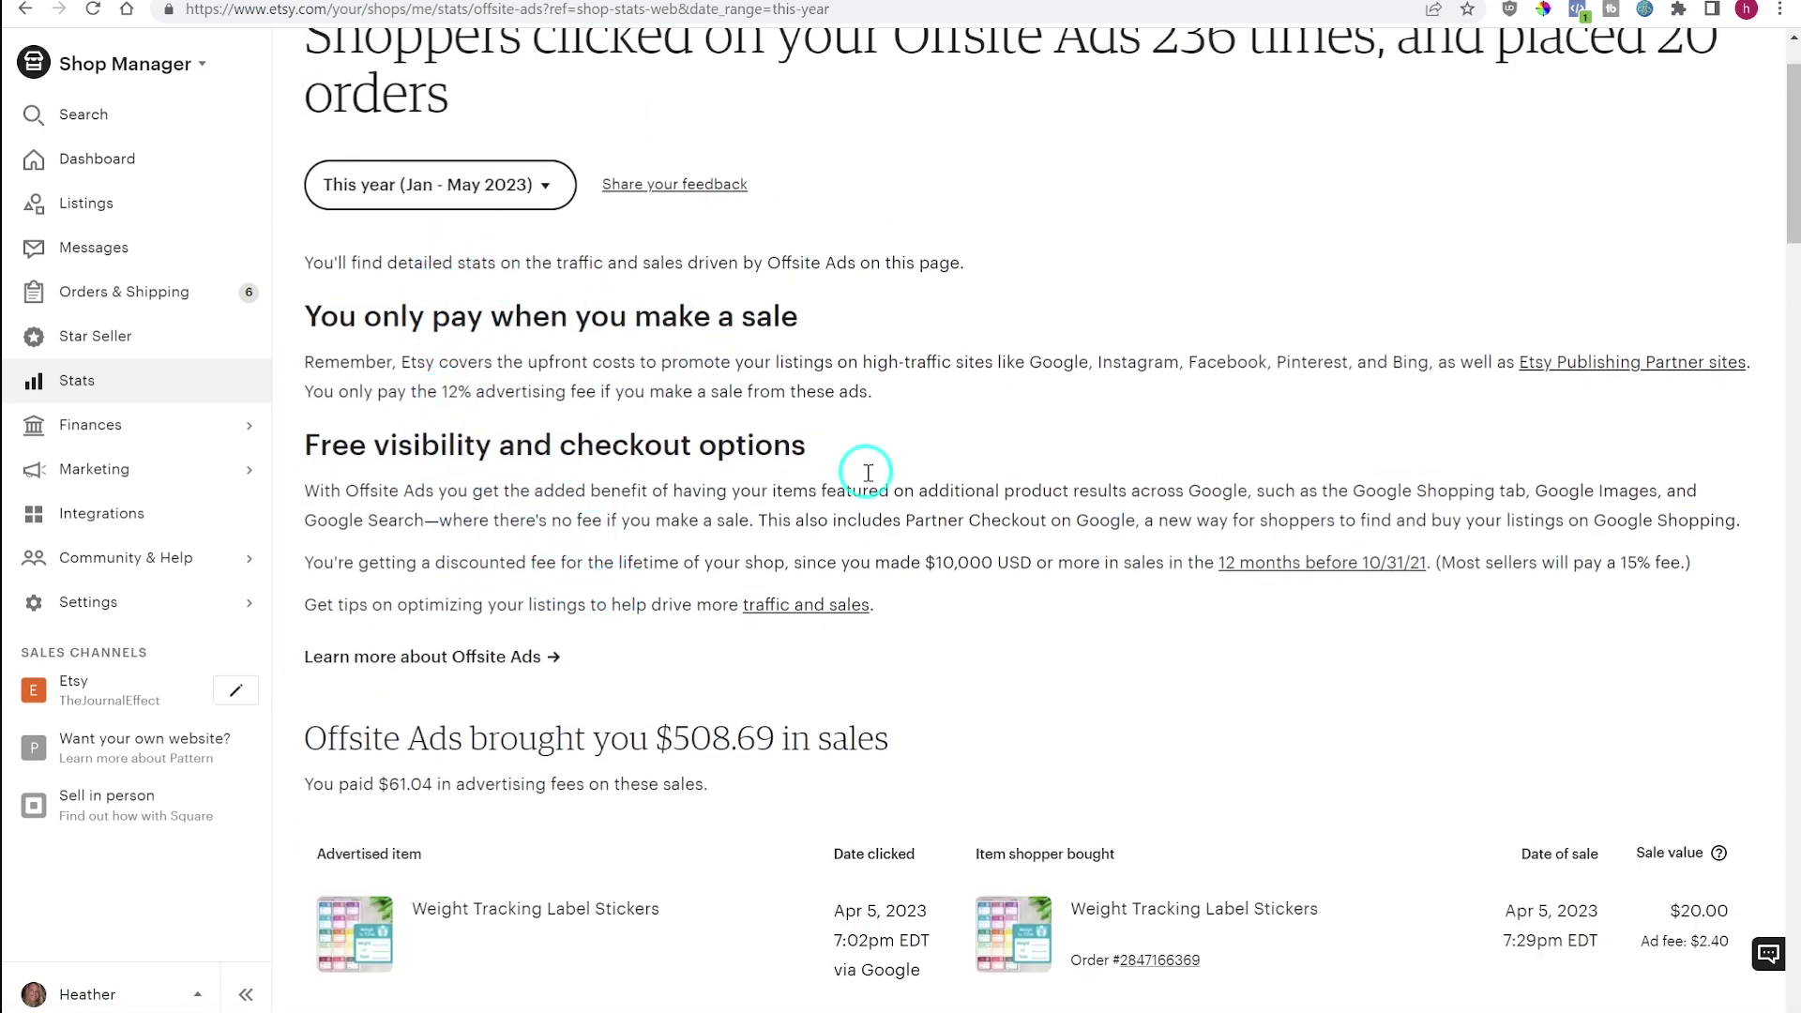
scroll(727, 666, "down", 3)
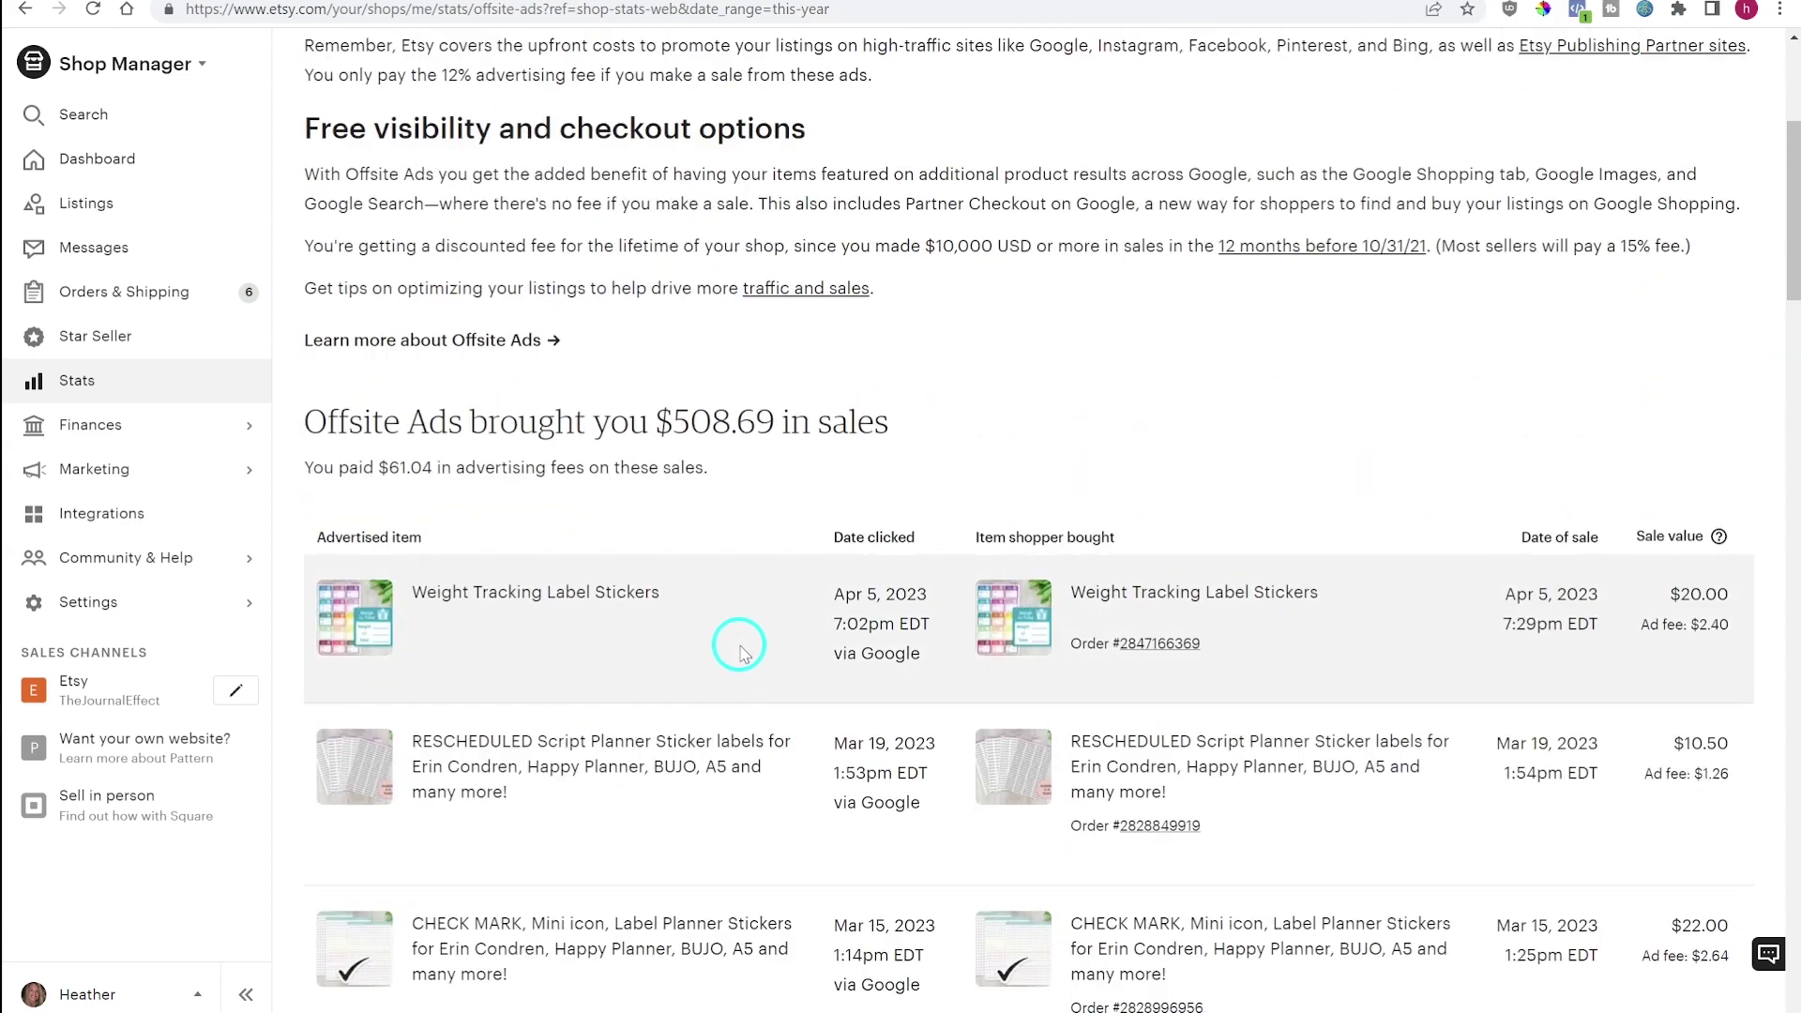
scroll(734, 647, "down", 2)
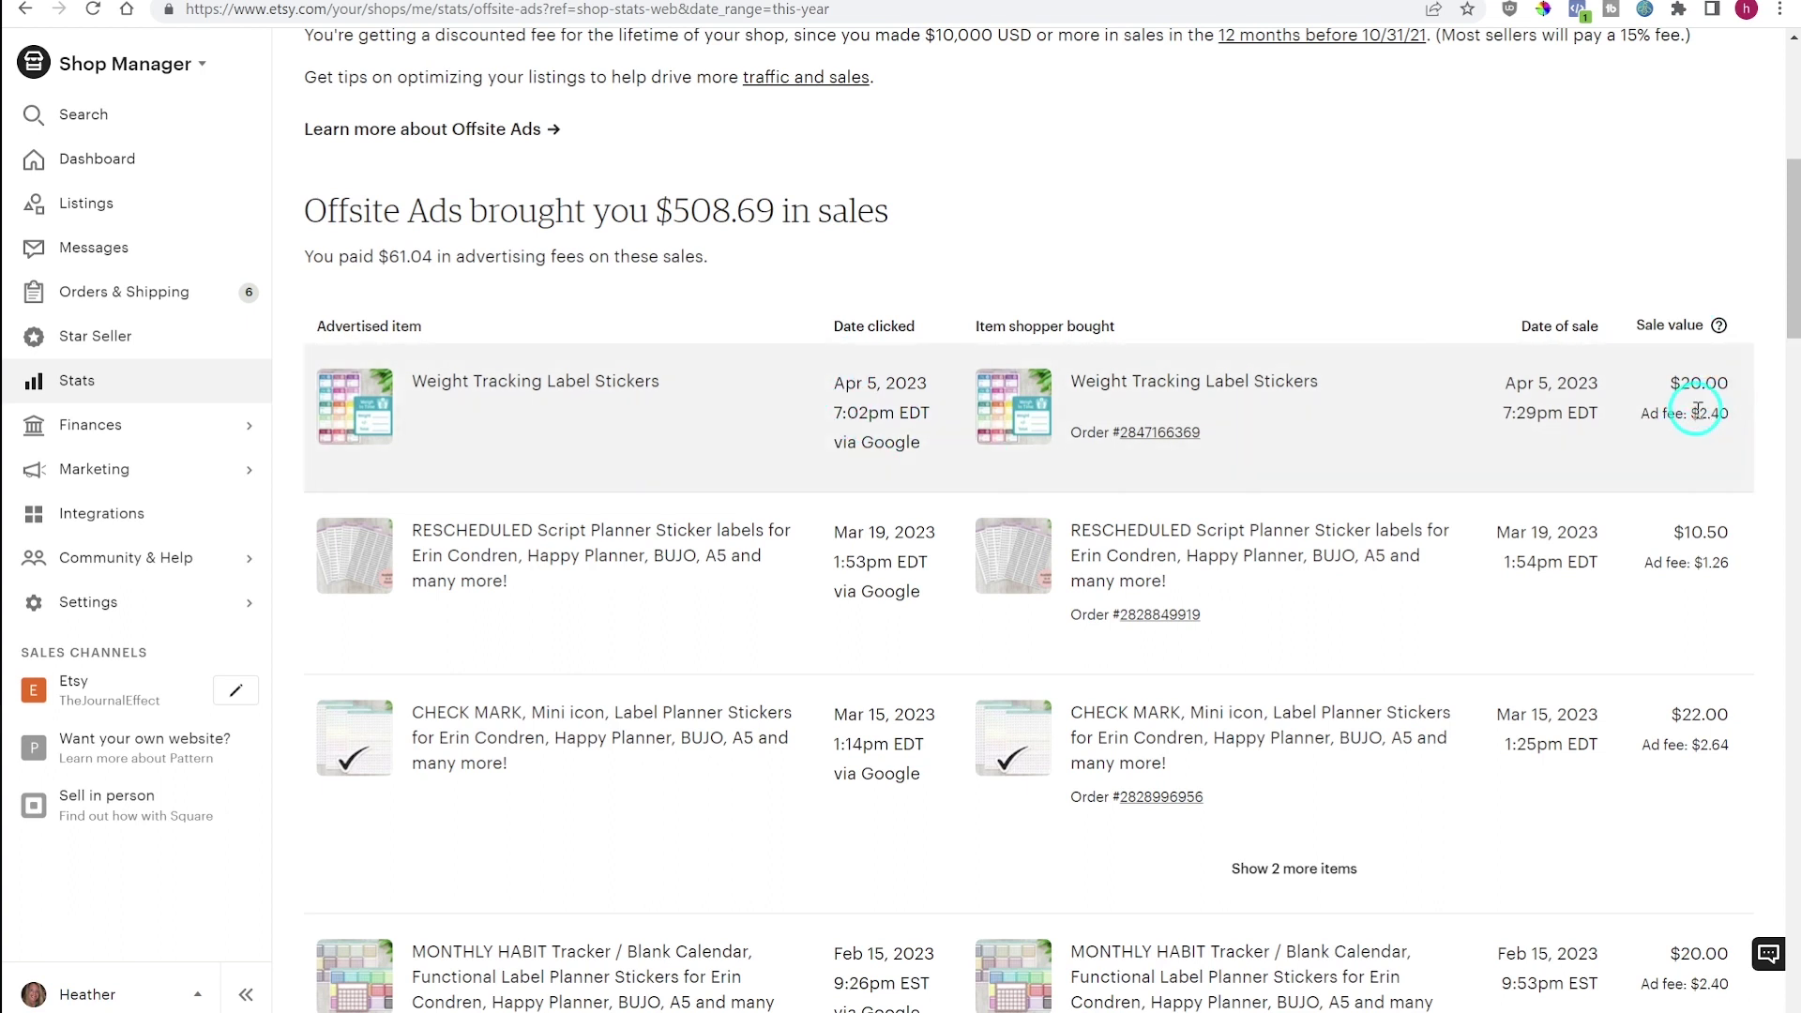
scroll(735, 712, "down", 6)
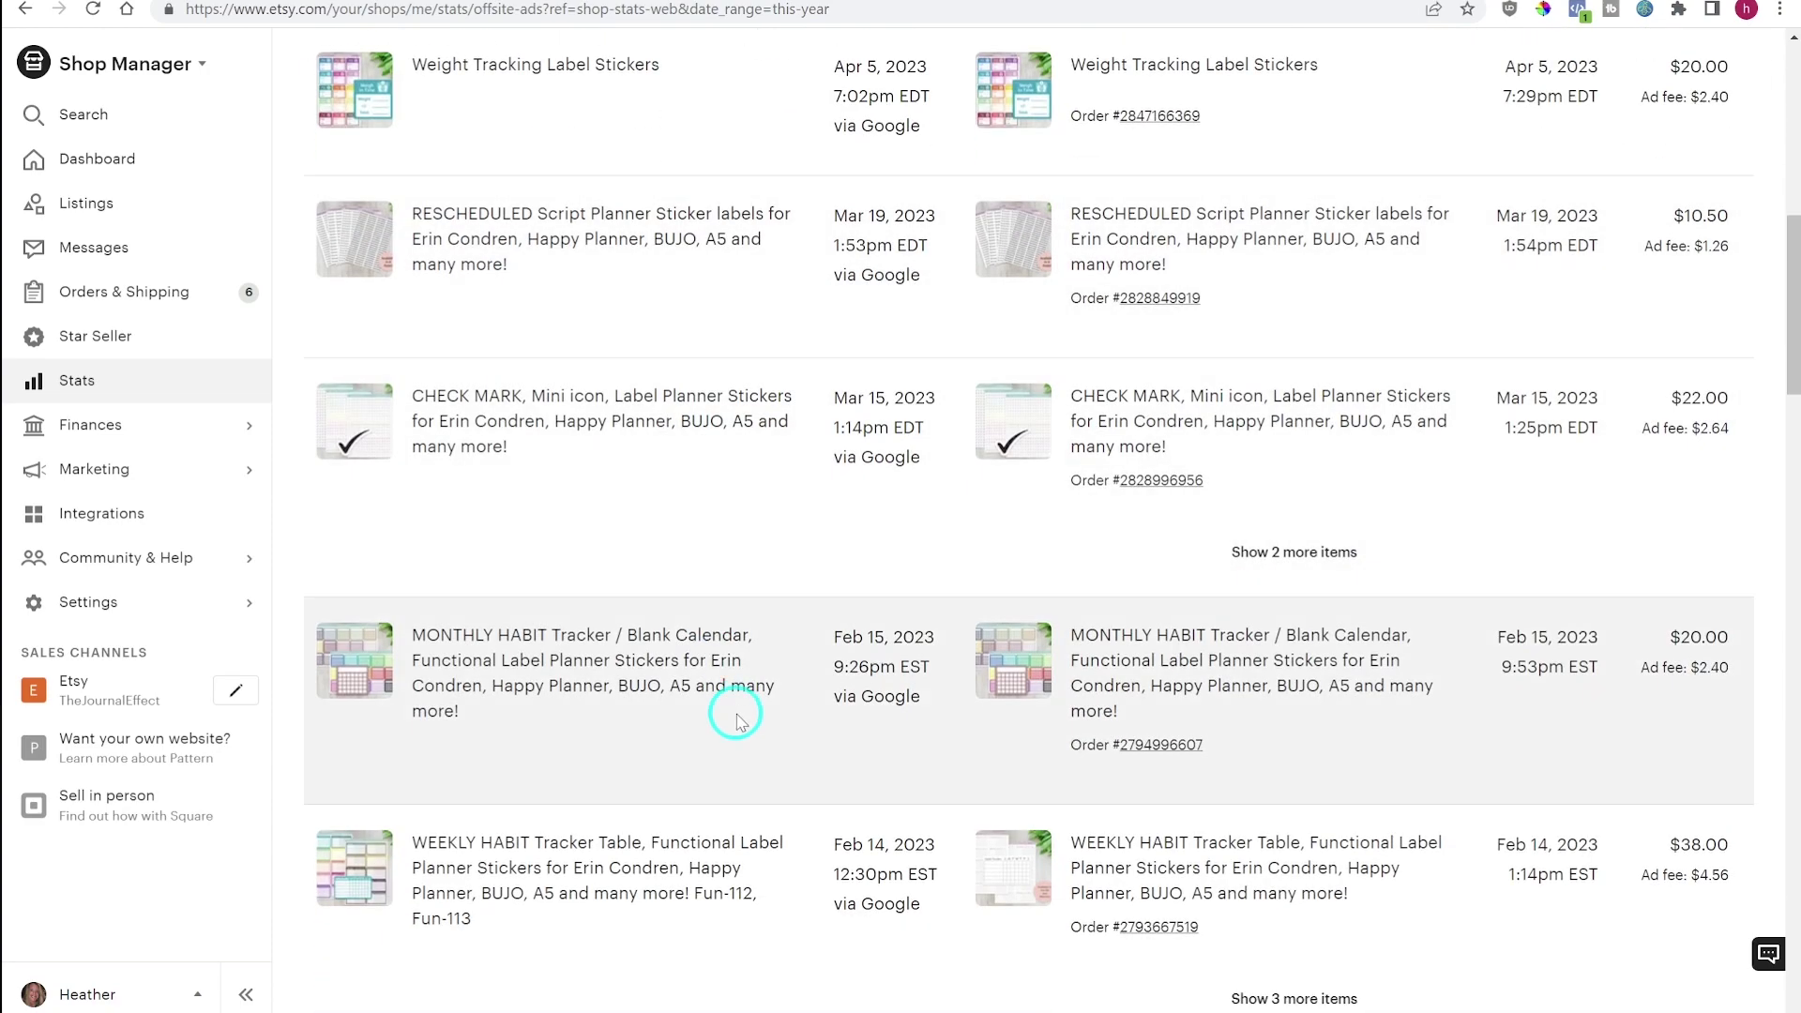
scroll(749, 791, "down", 17)
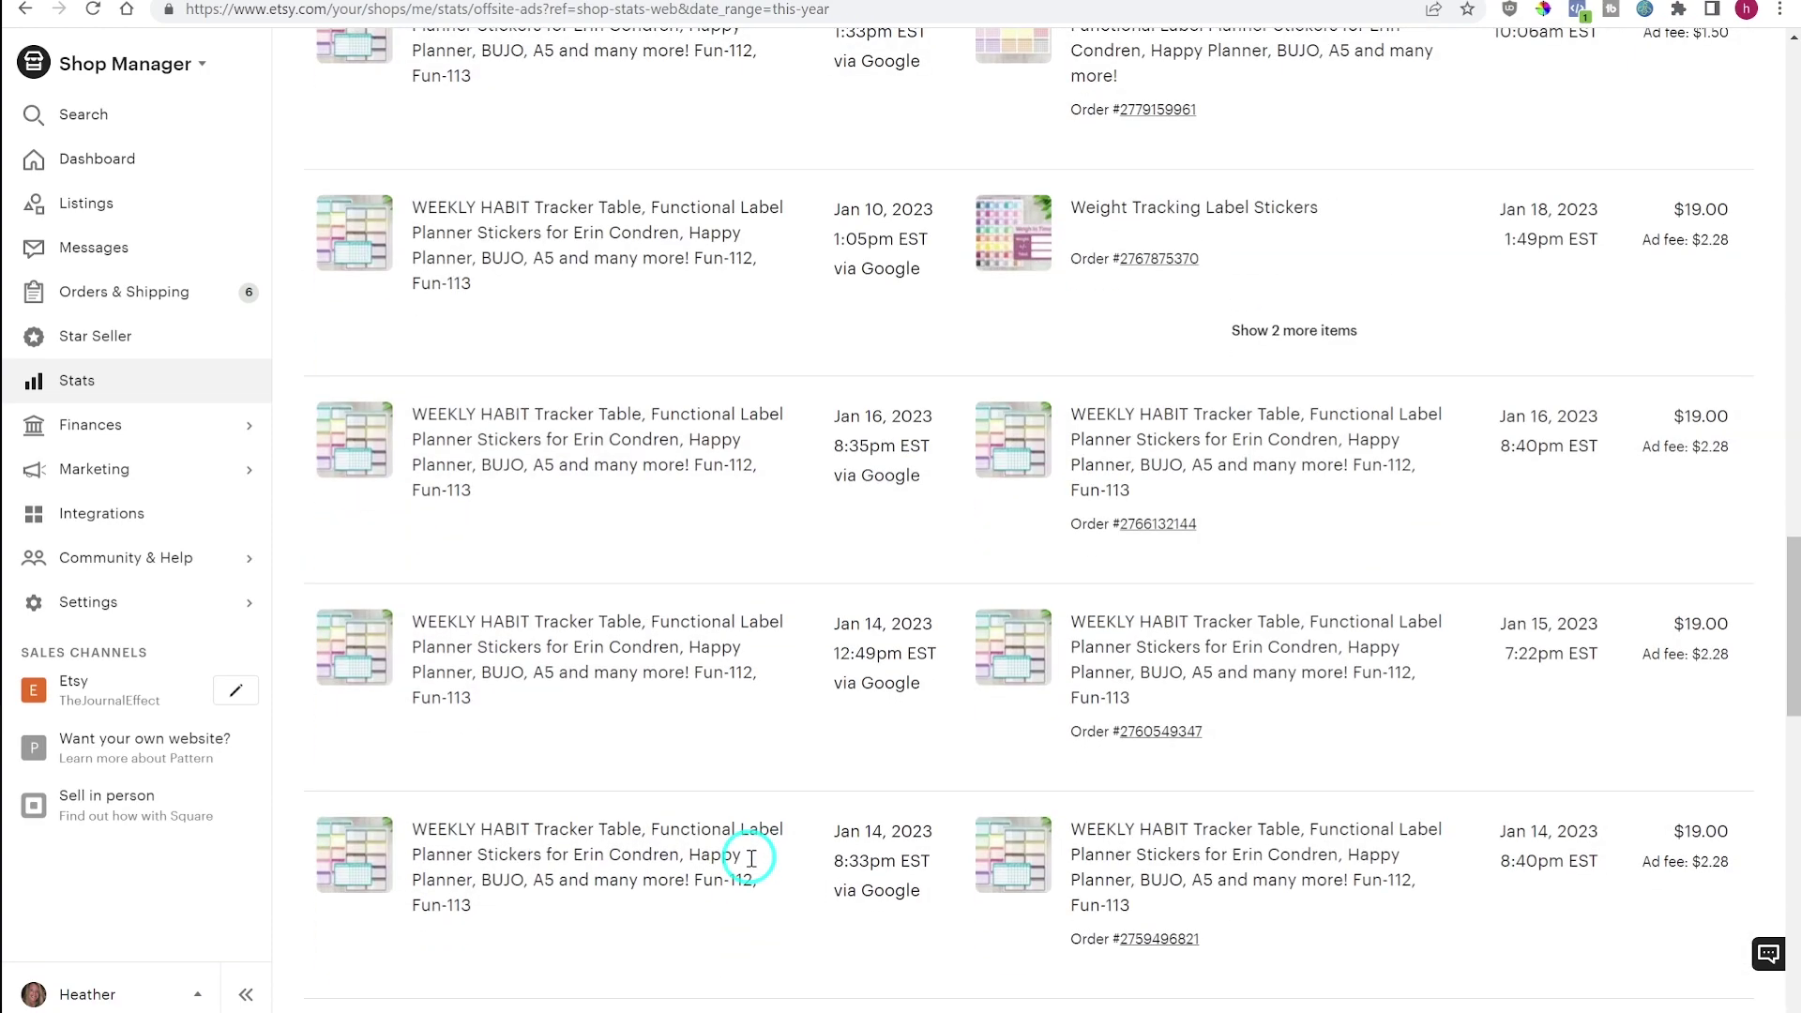
scroll(751, 858, "up", 12)
Examine the most visited listings and search terms in the traffic details for Etsy app & other Etsy pages.
key("alt+Left")
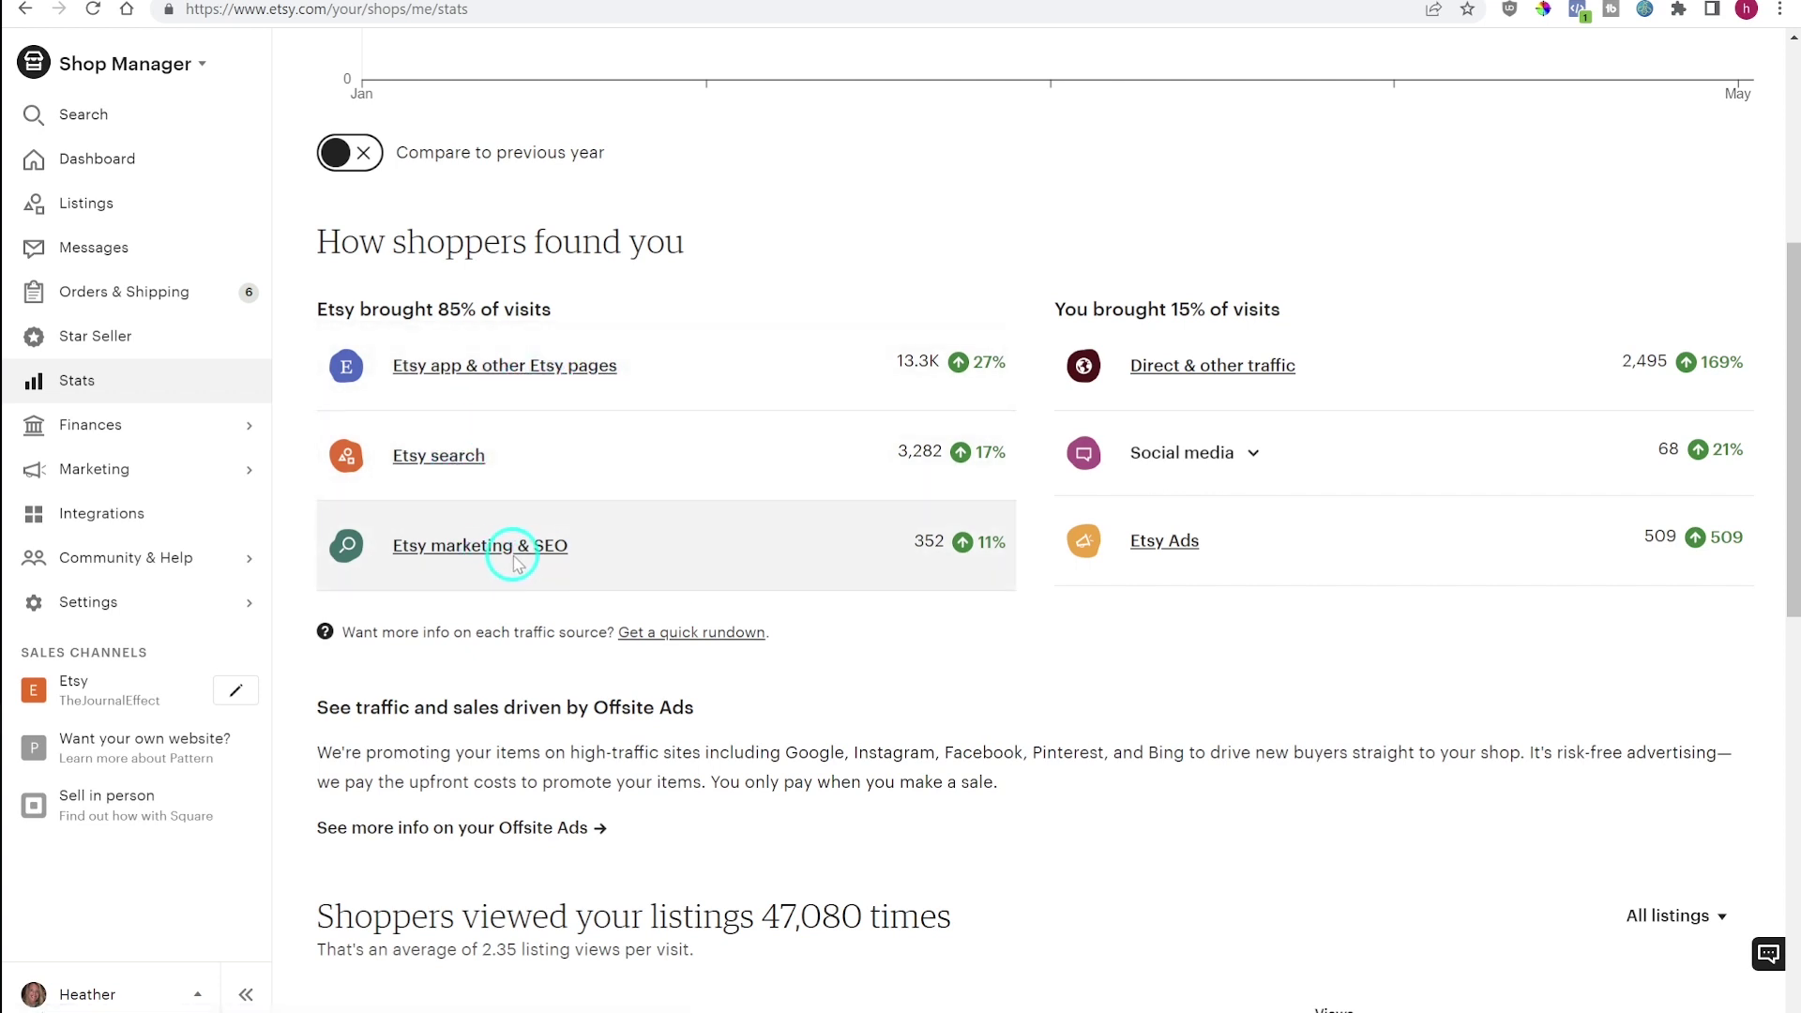
left_click(542, 368)
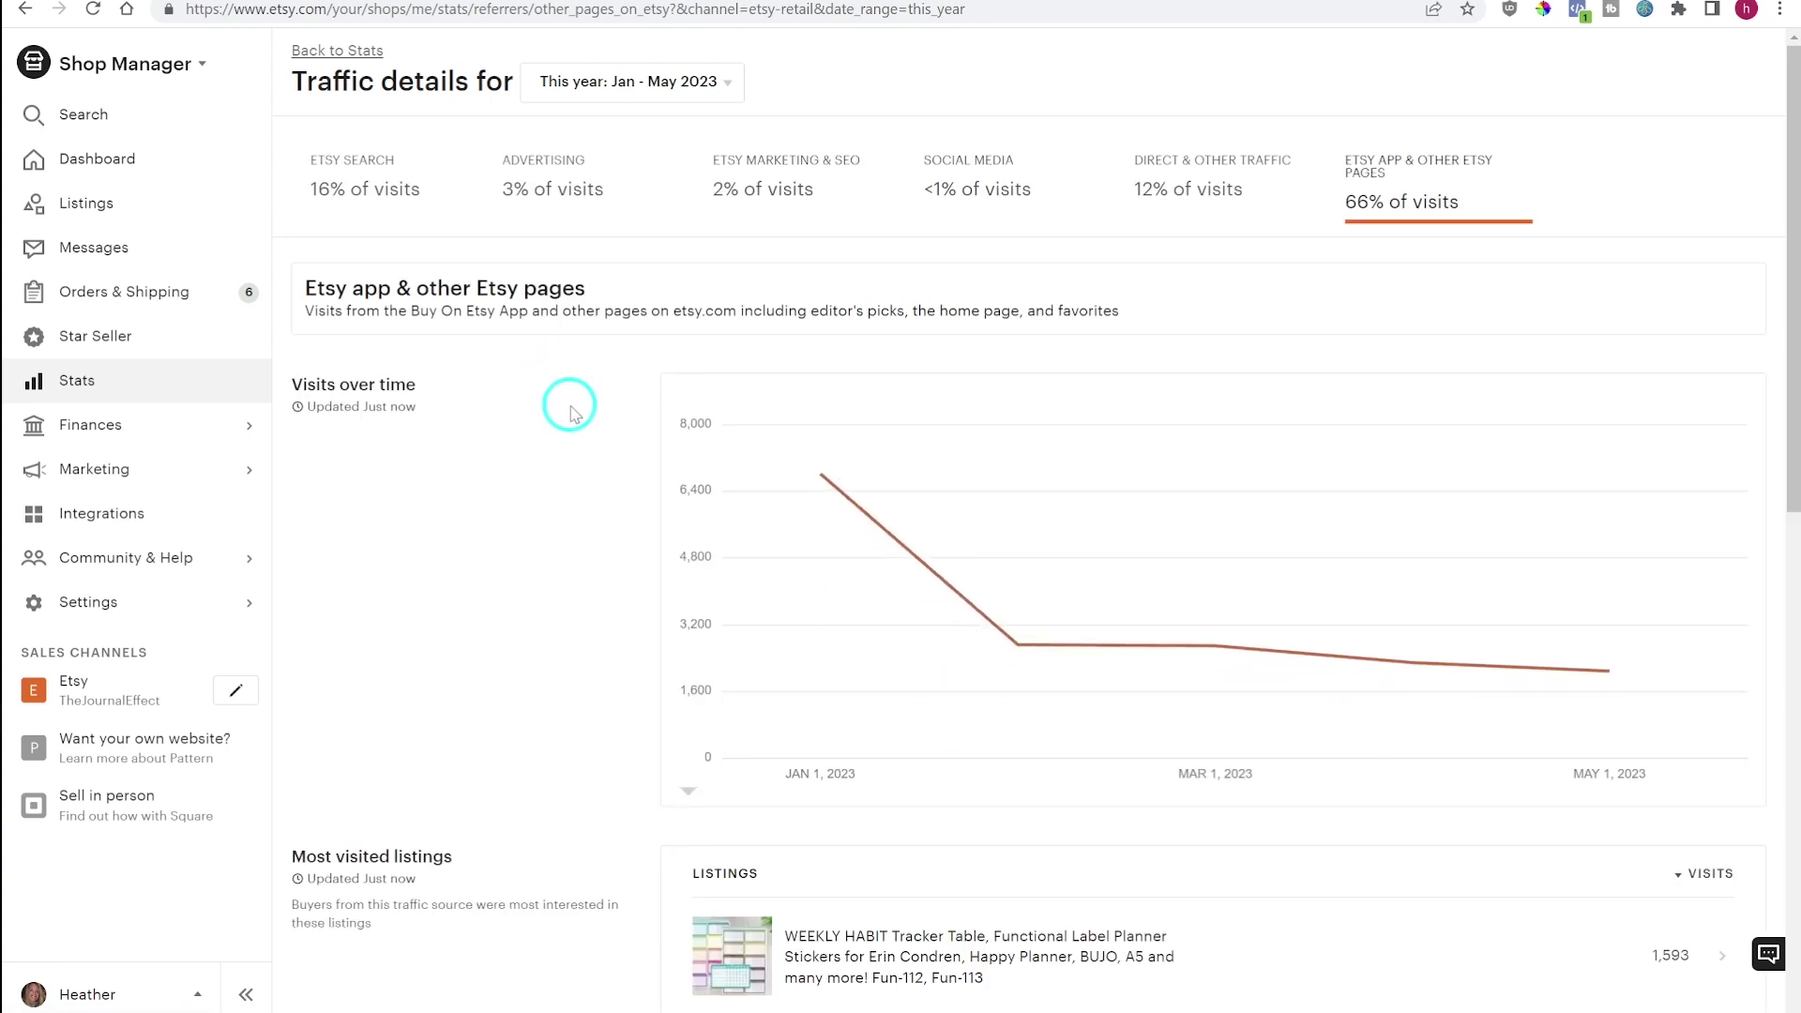
mouse_move(1332, 521)
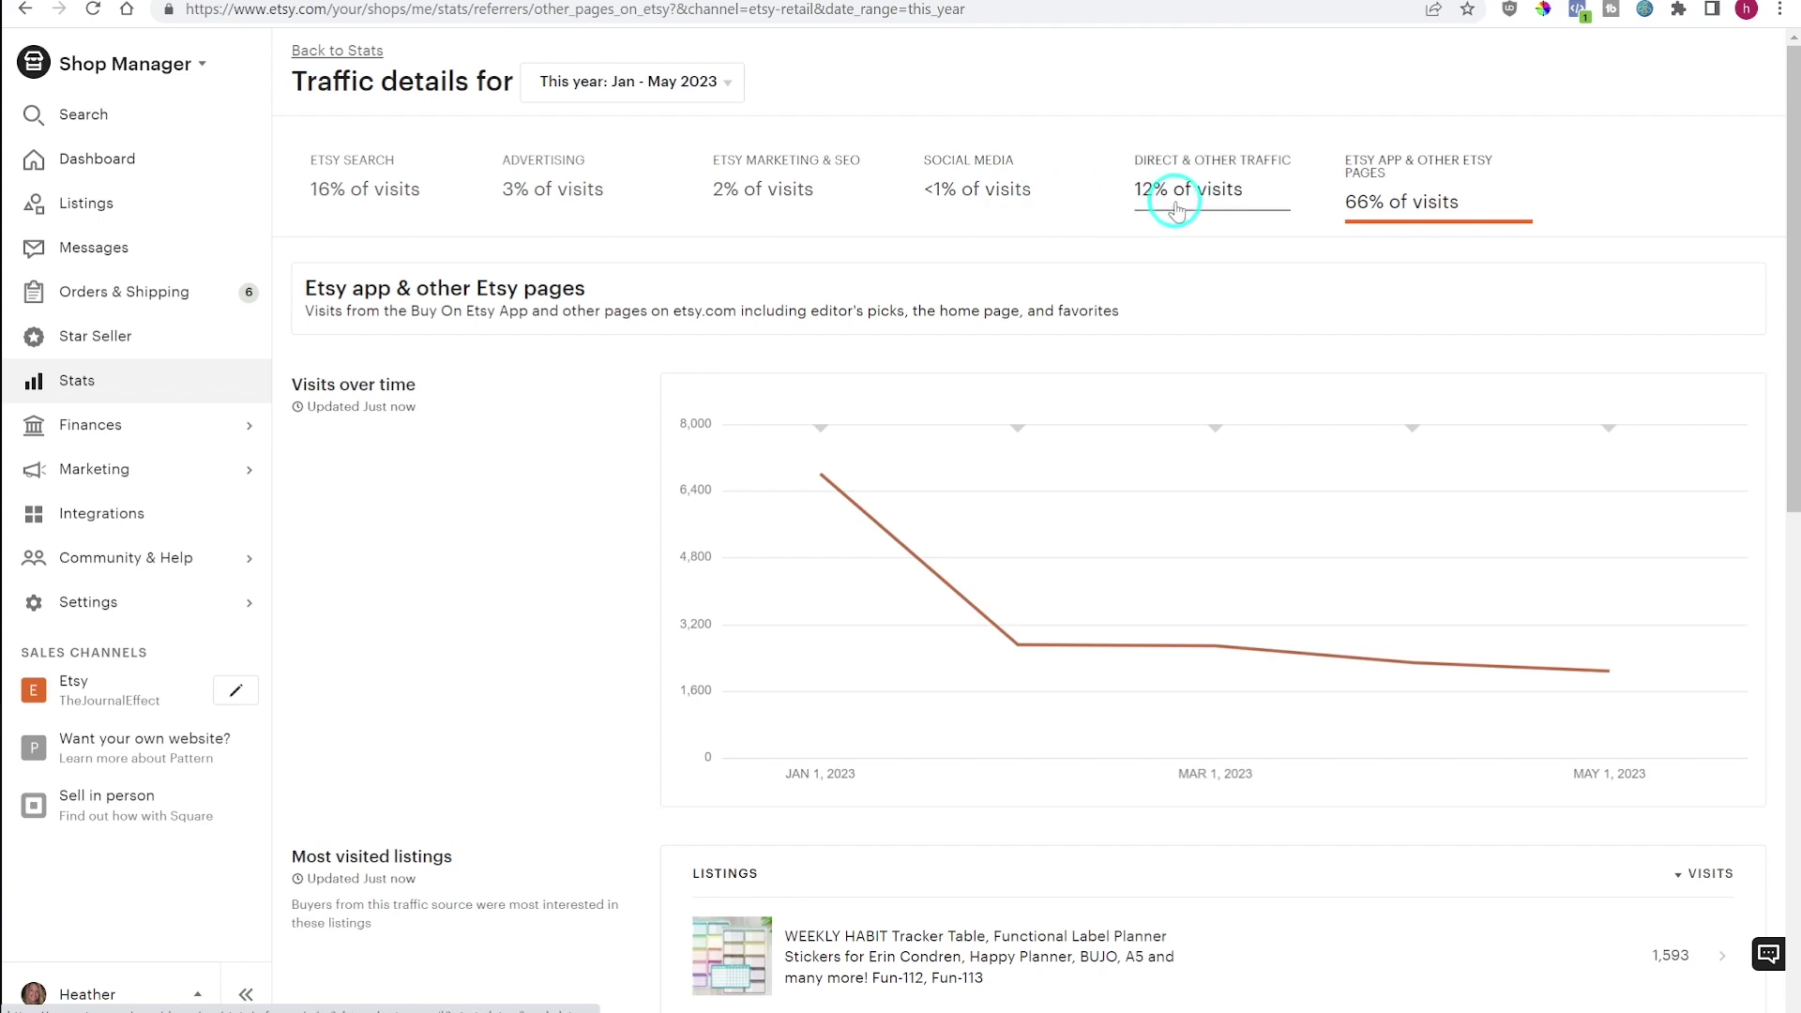
scroll(629, 598, "down", 6)
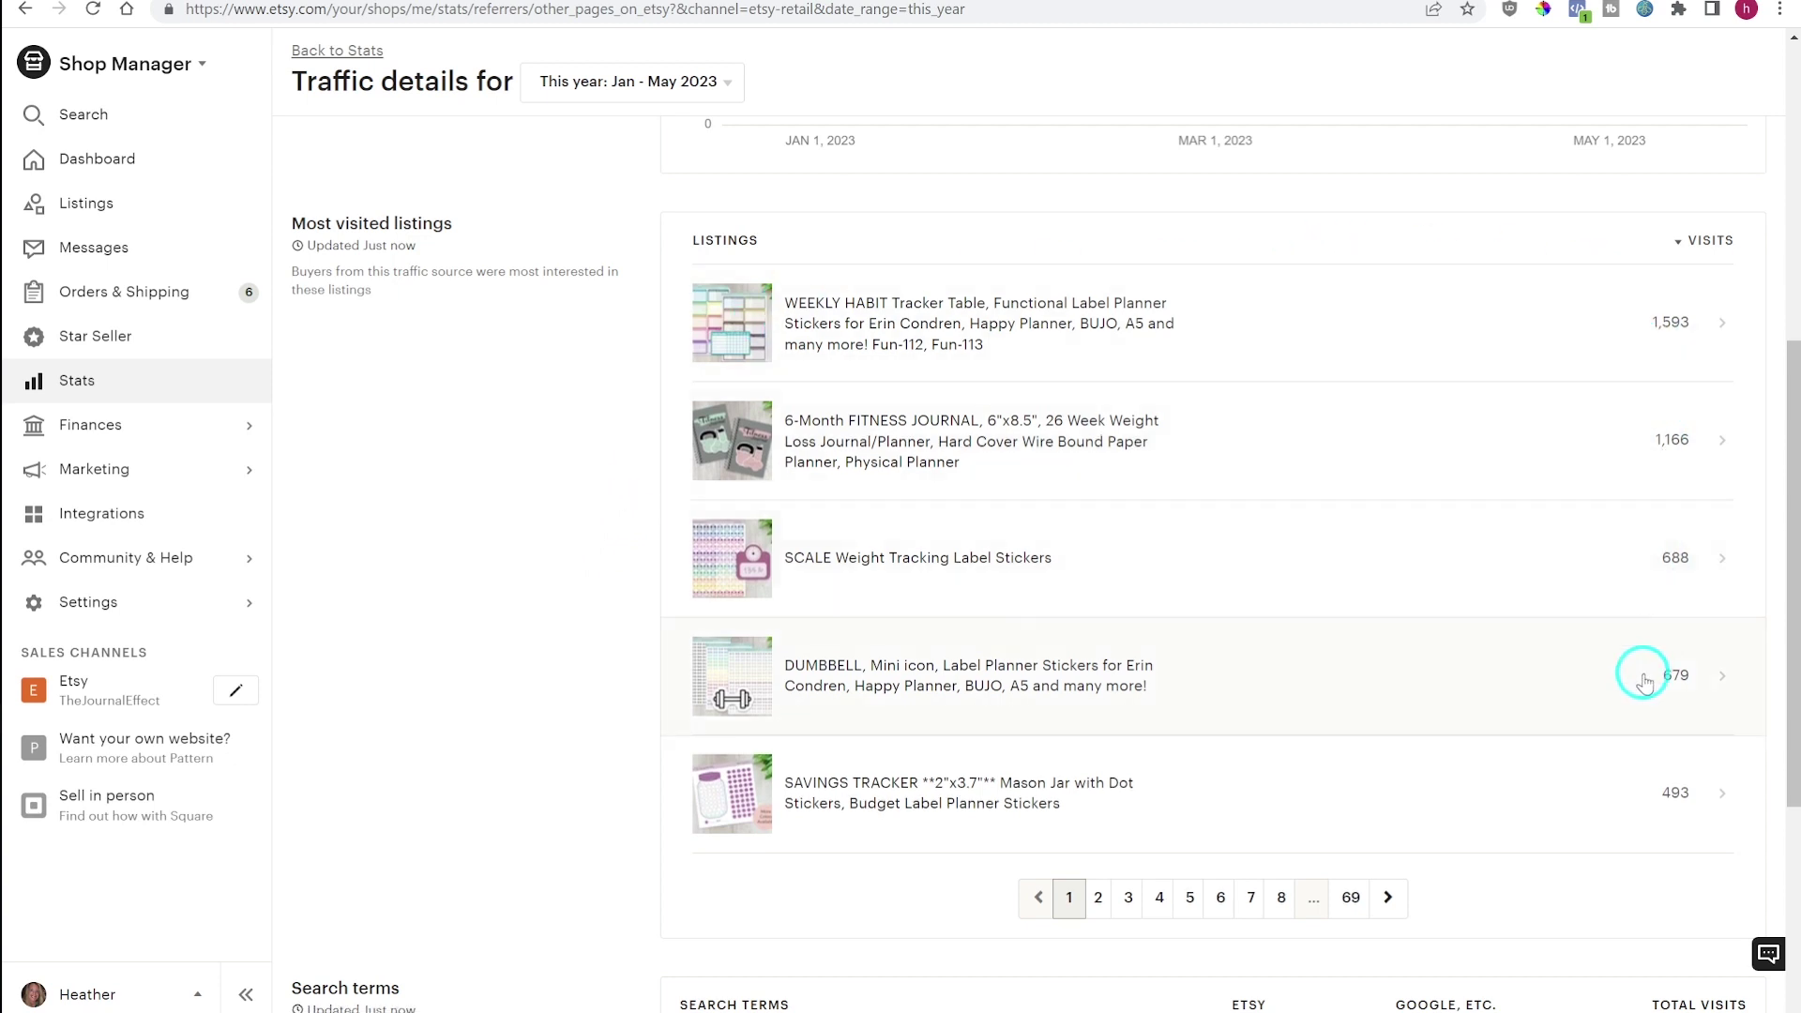
scroll(623, 597, "down", 4)
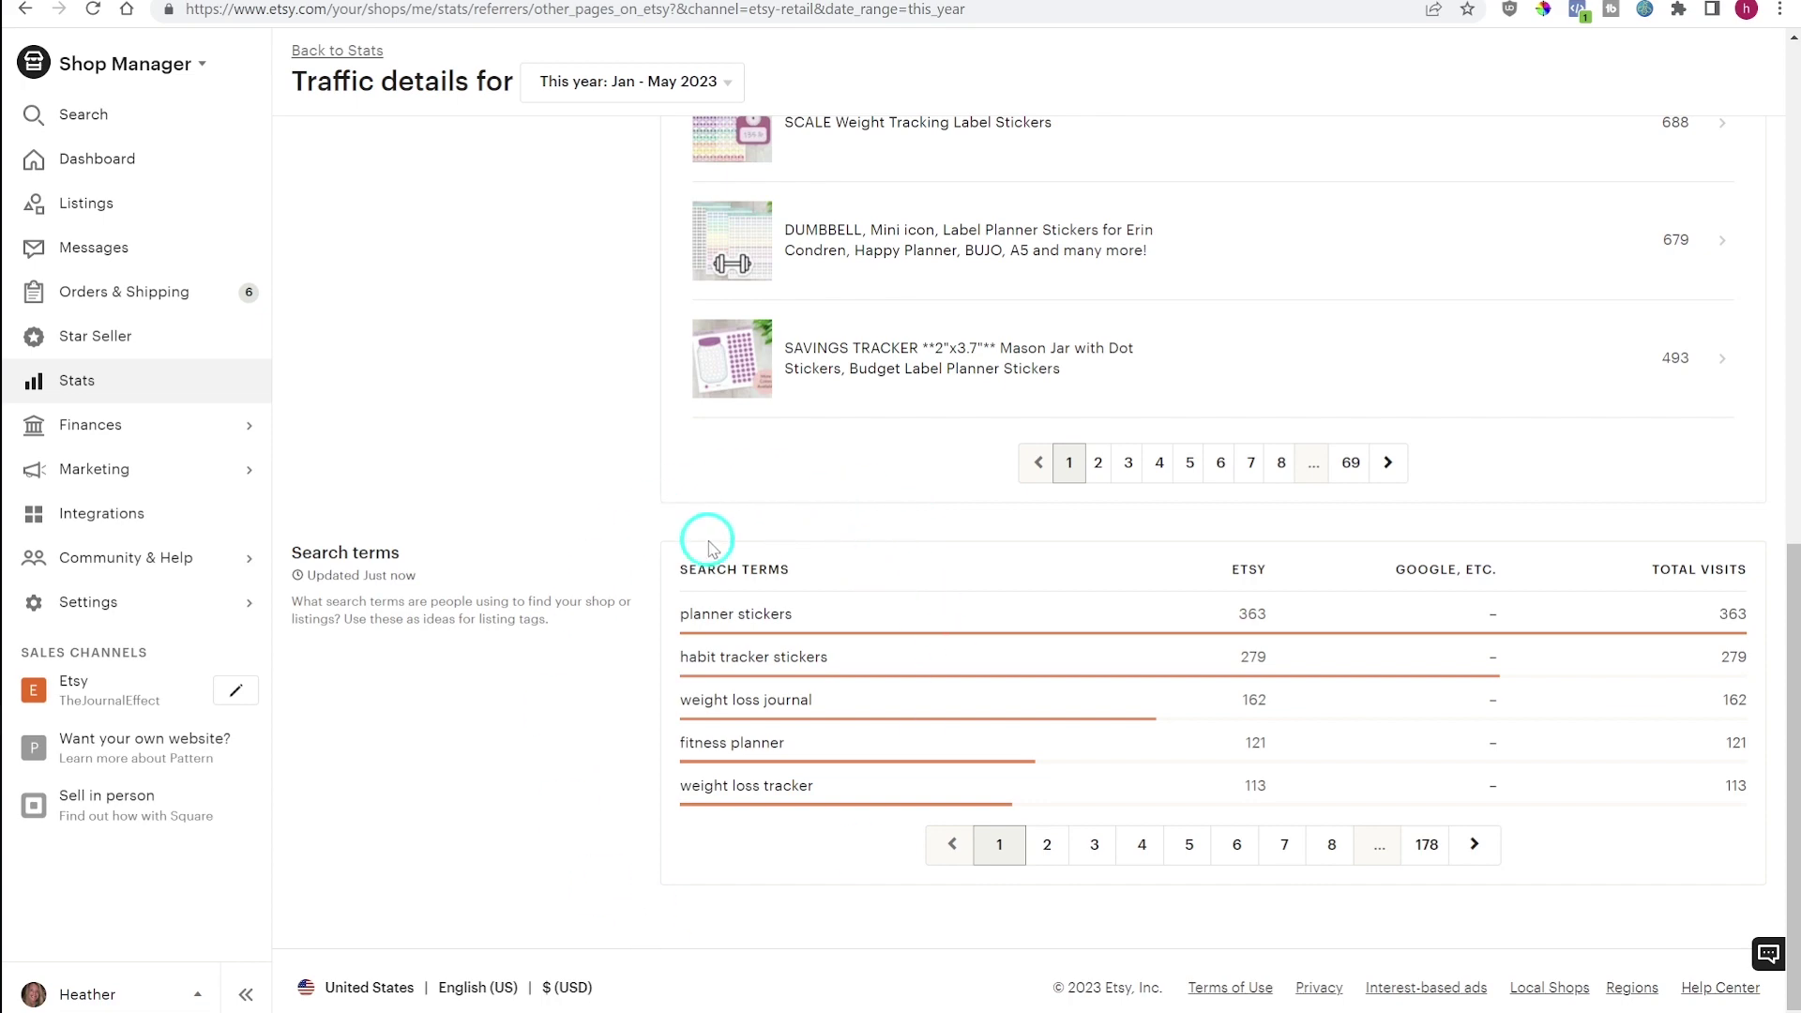
scroll(623, 715, "up", 5)
scroll(629, 718, "up", 6)
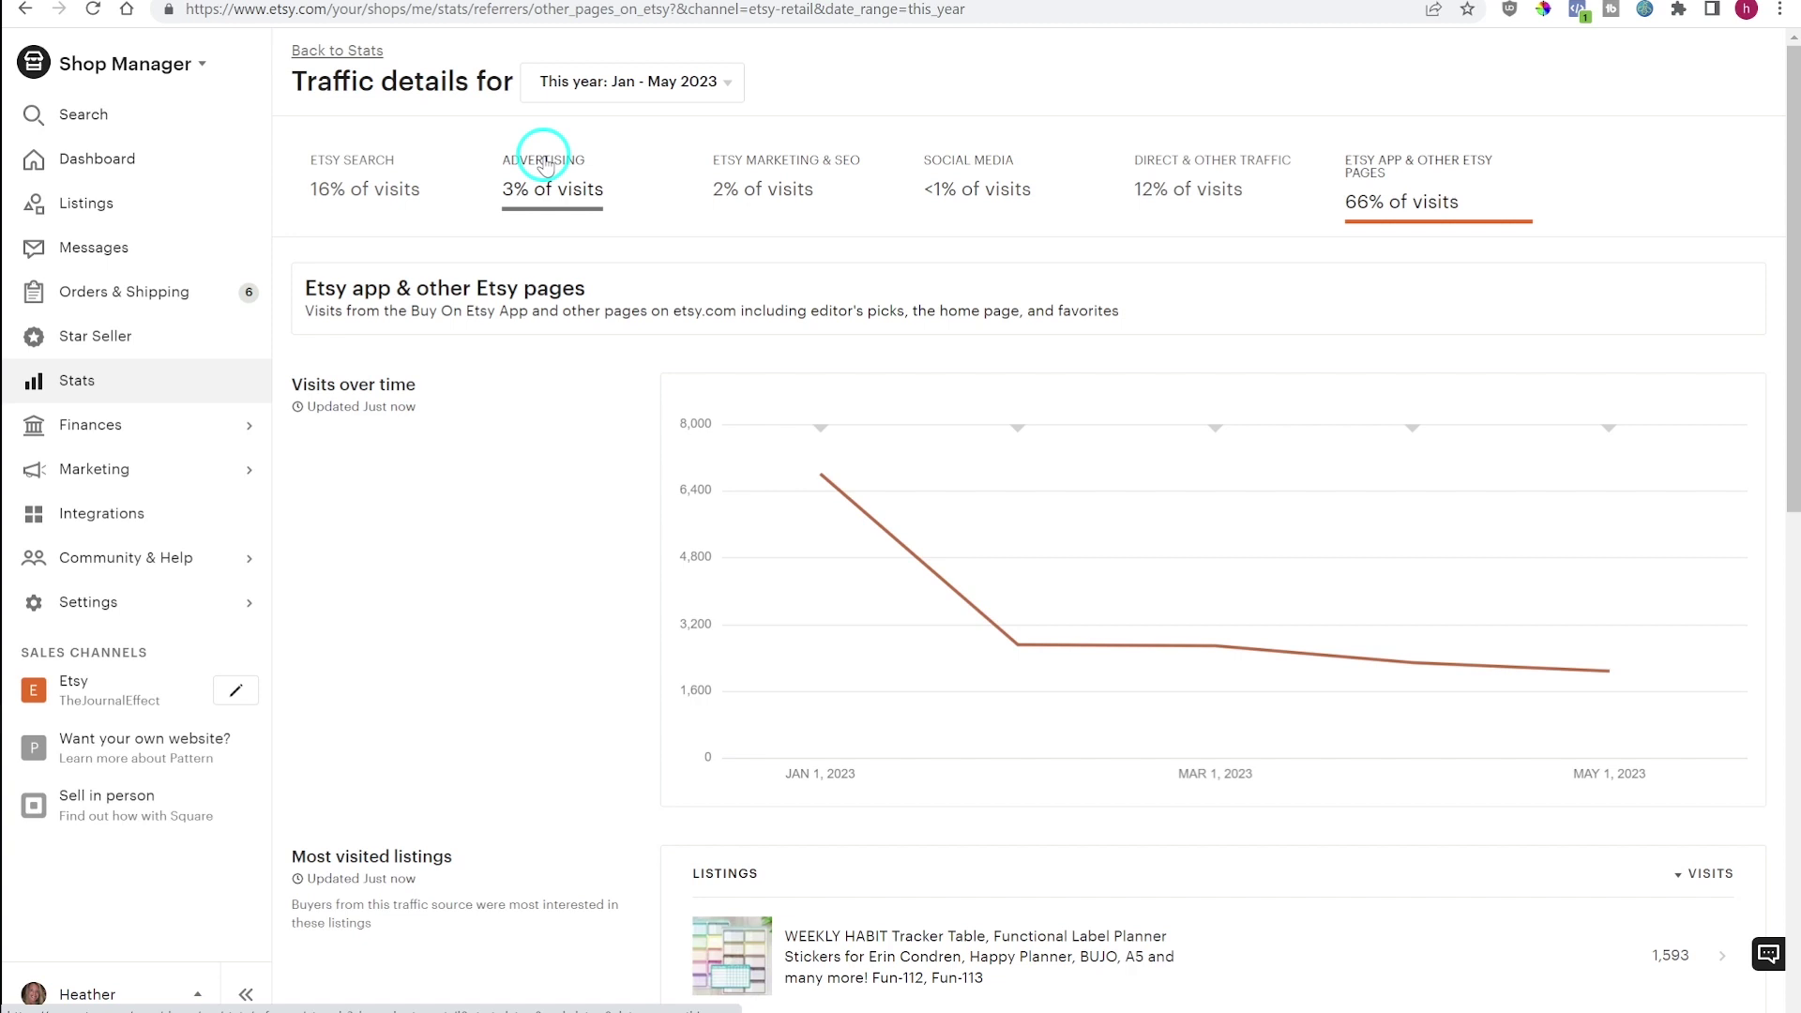
Examine the most visited listings and the first three pages of search terms in the Advertising traffic details.
left_click(545, 165)
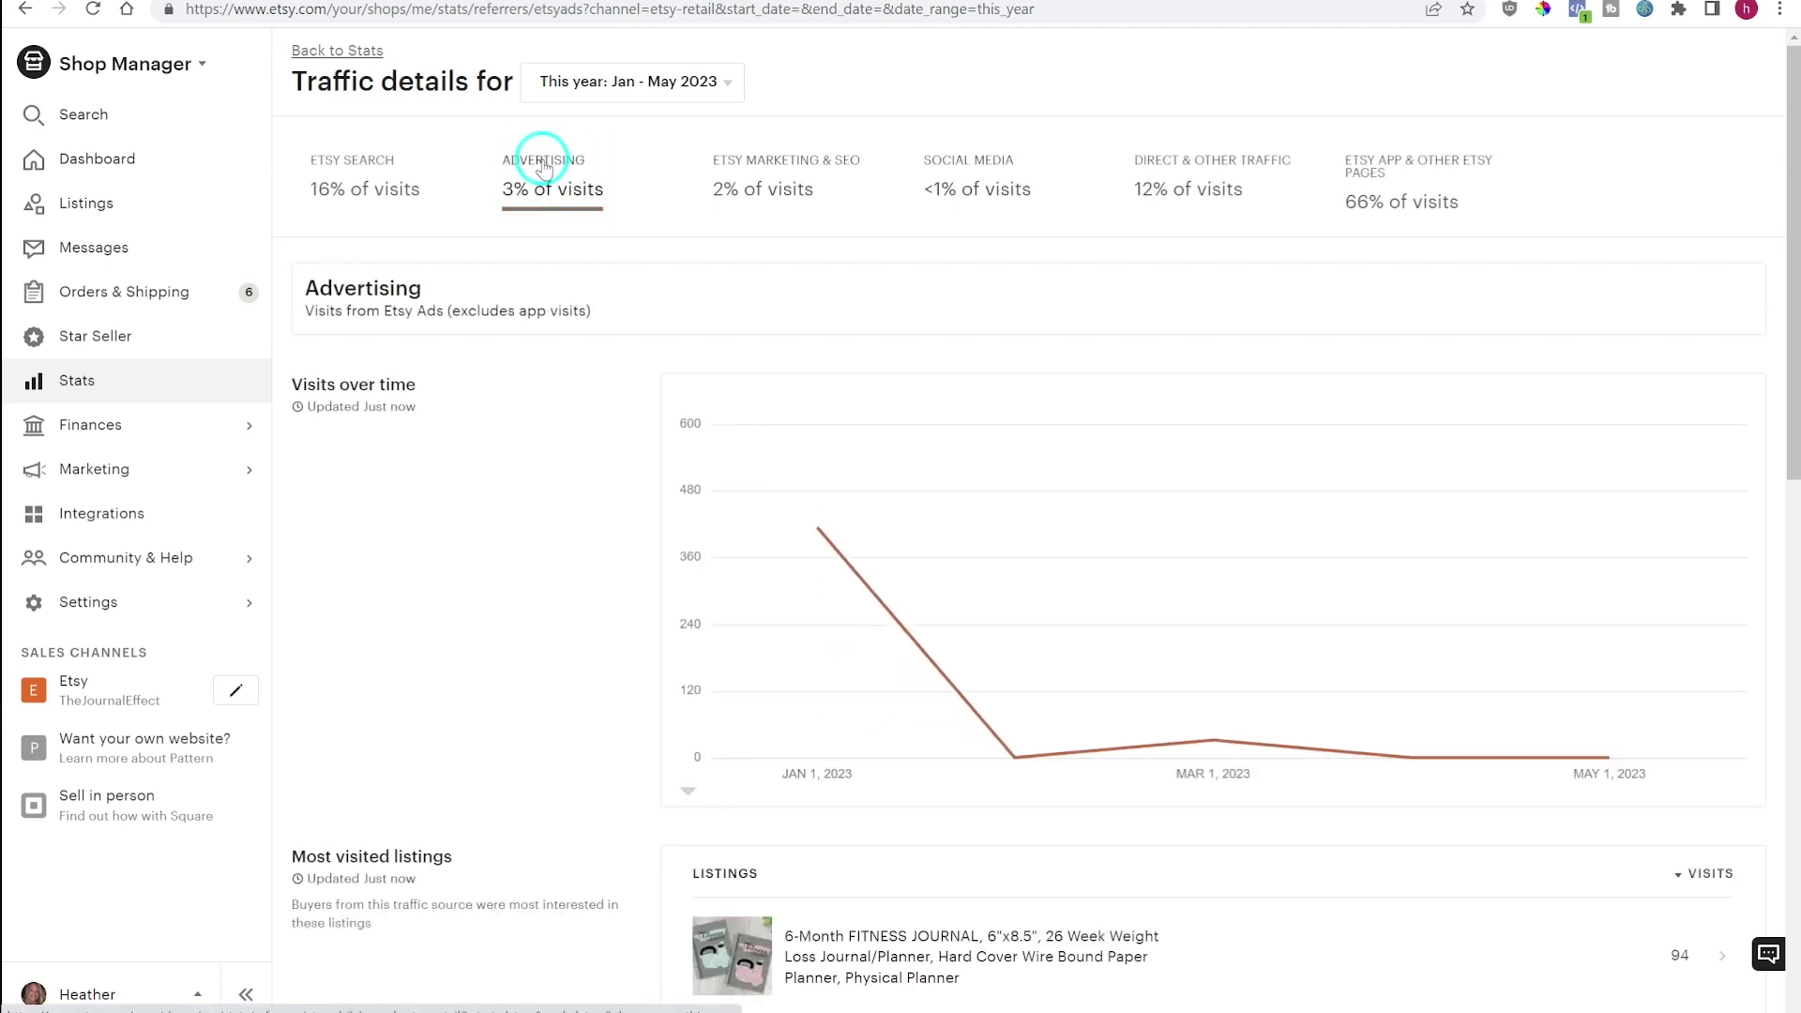
scroll(574, 495, "down", 3)
mouse_move(1324, 352)
scroll(575, 515, "down", 10)
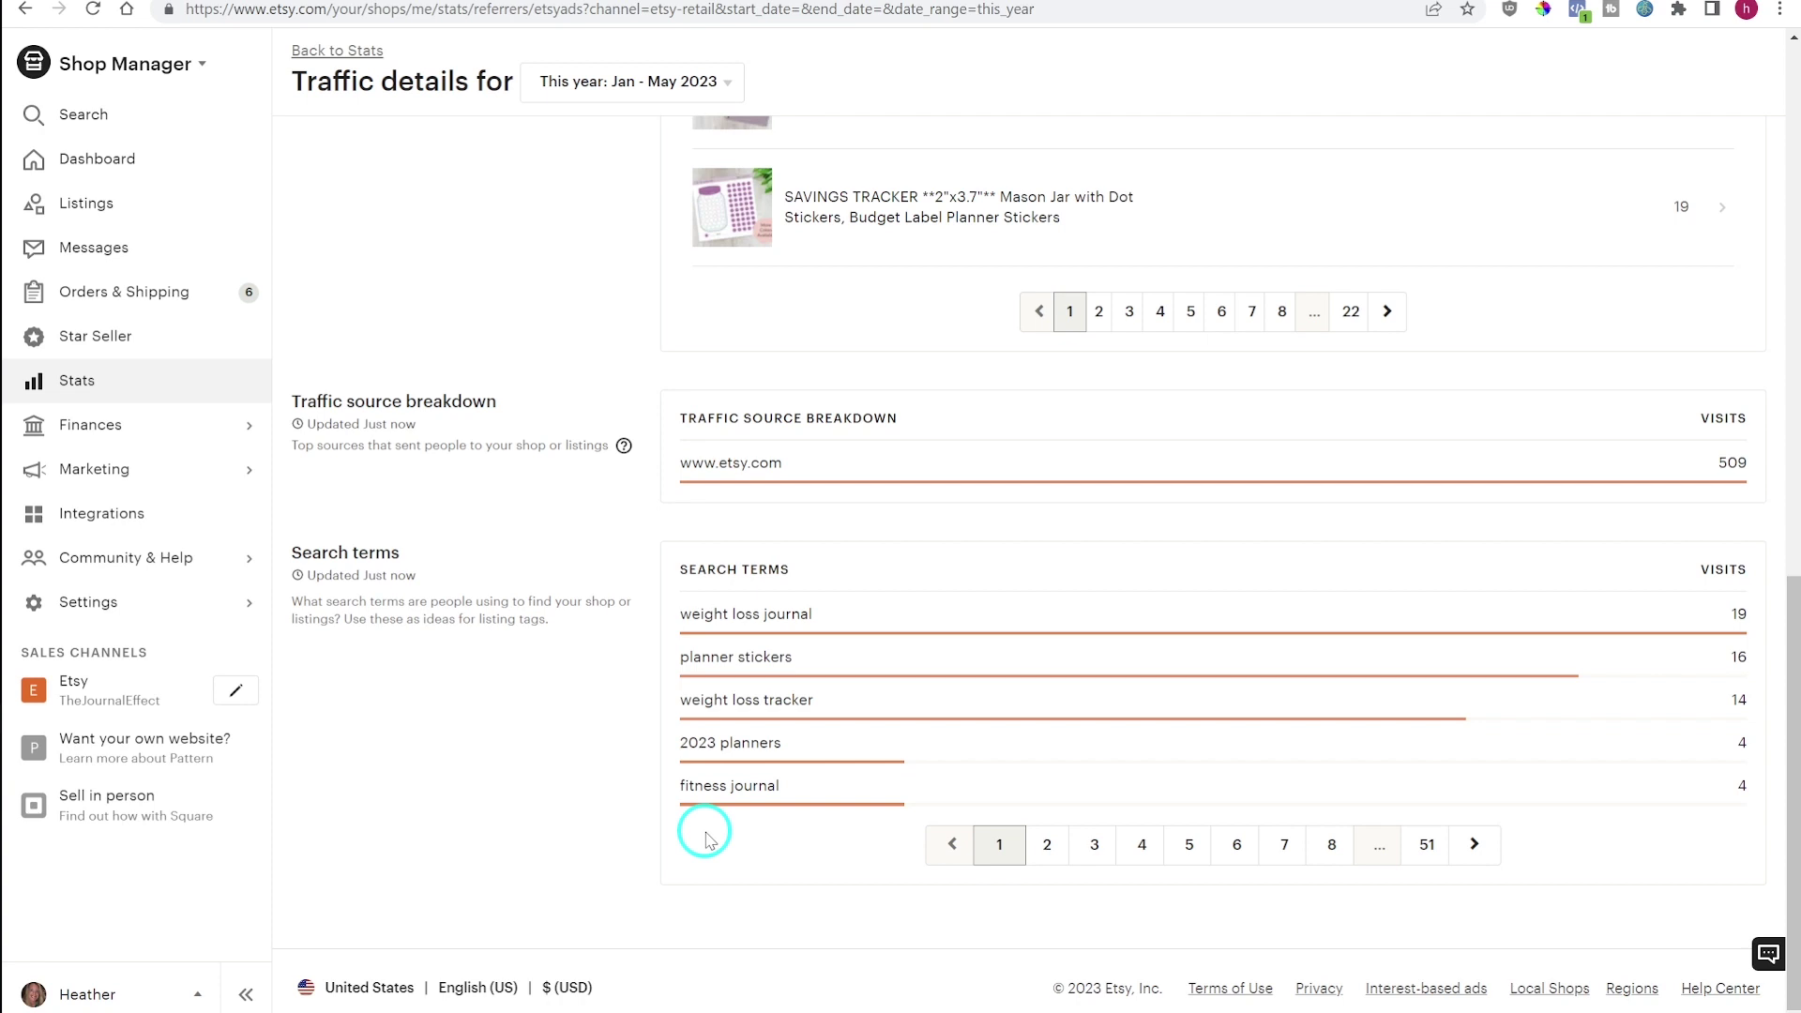
left_click(1045, 842)
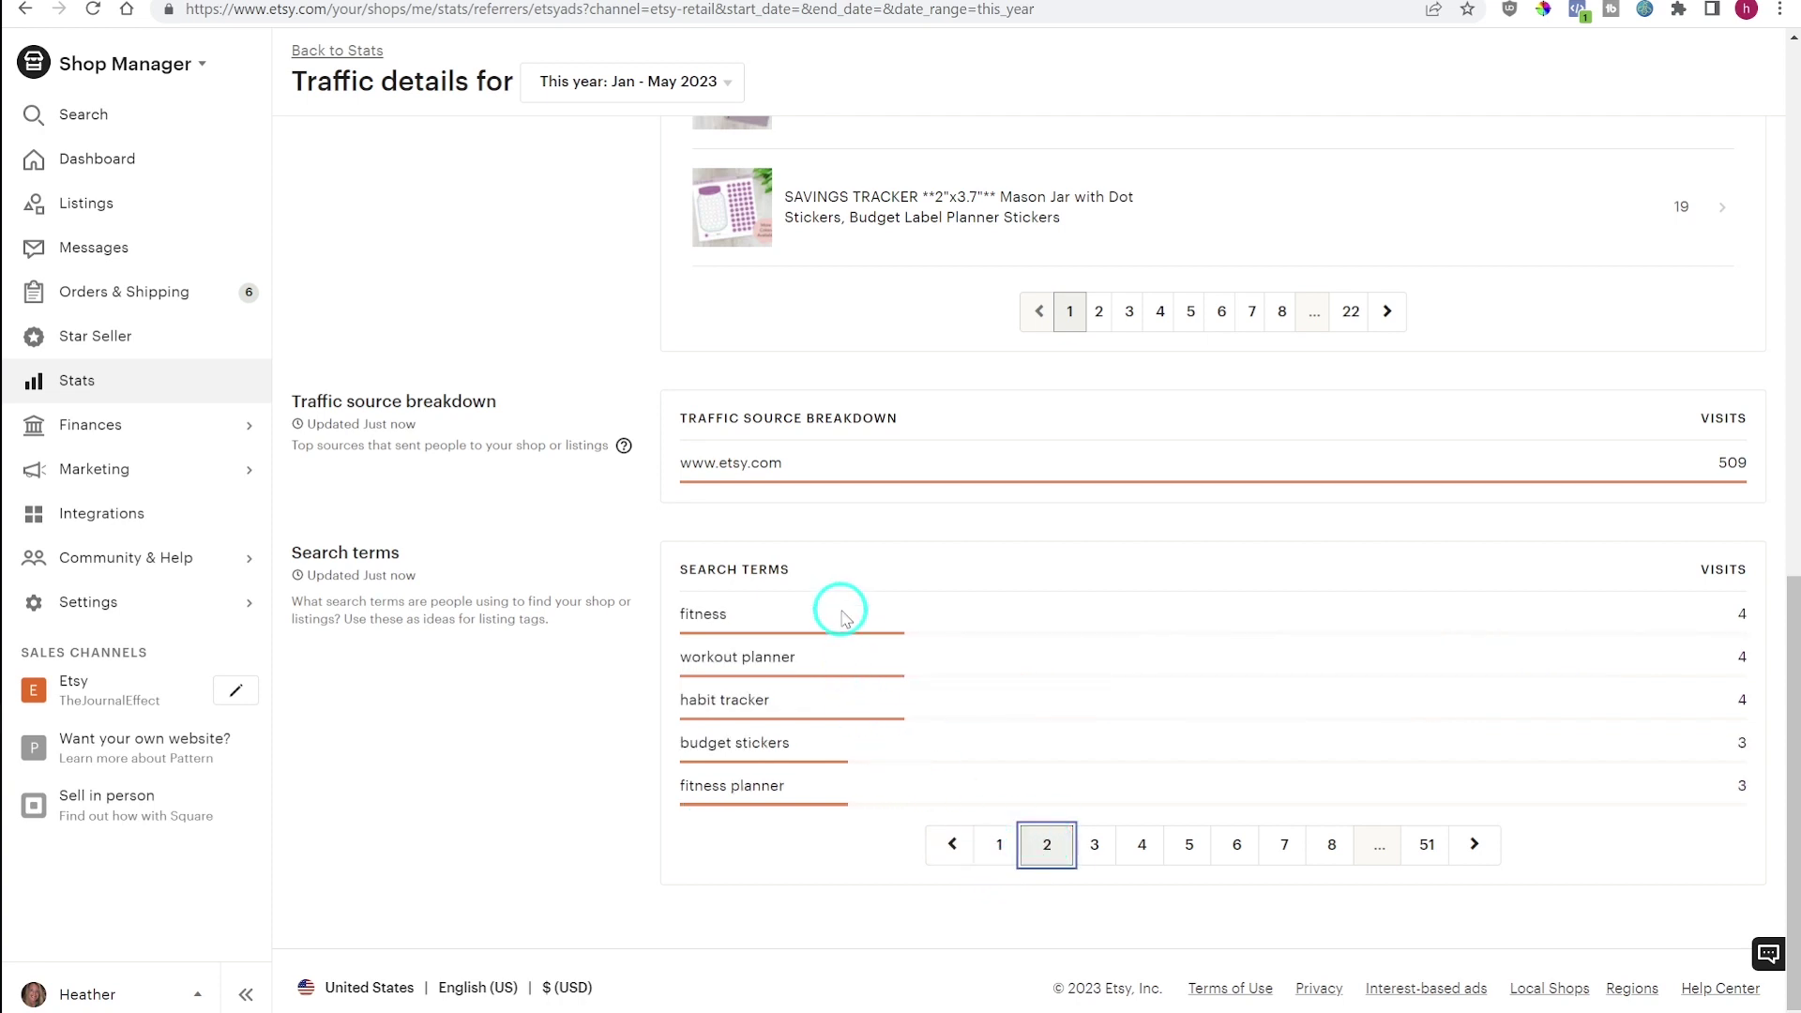
left_click(1094, 842)
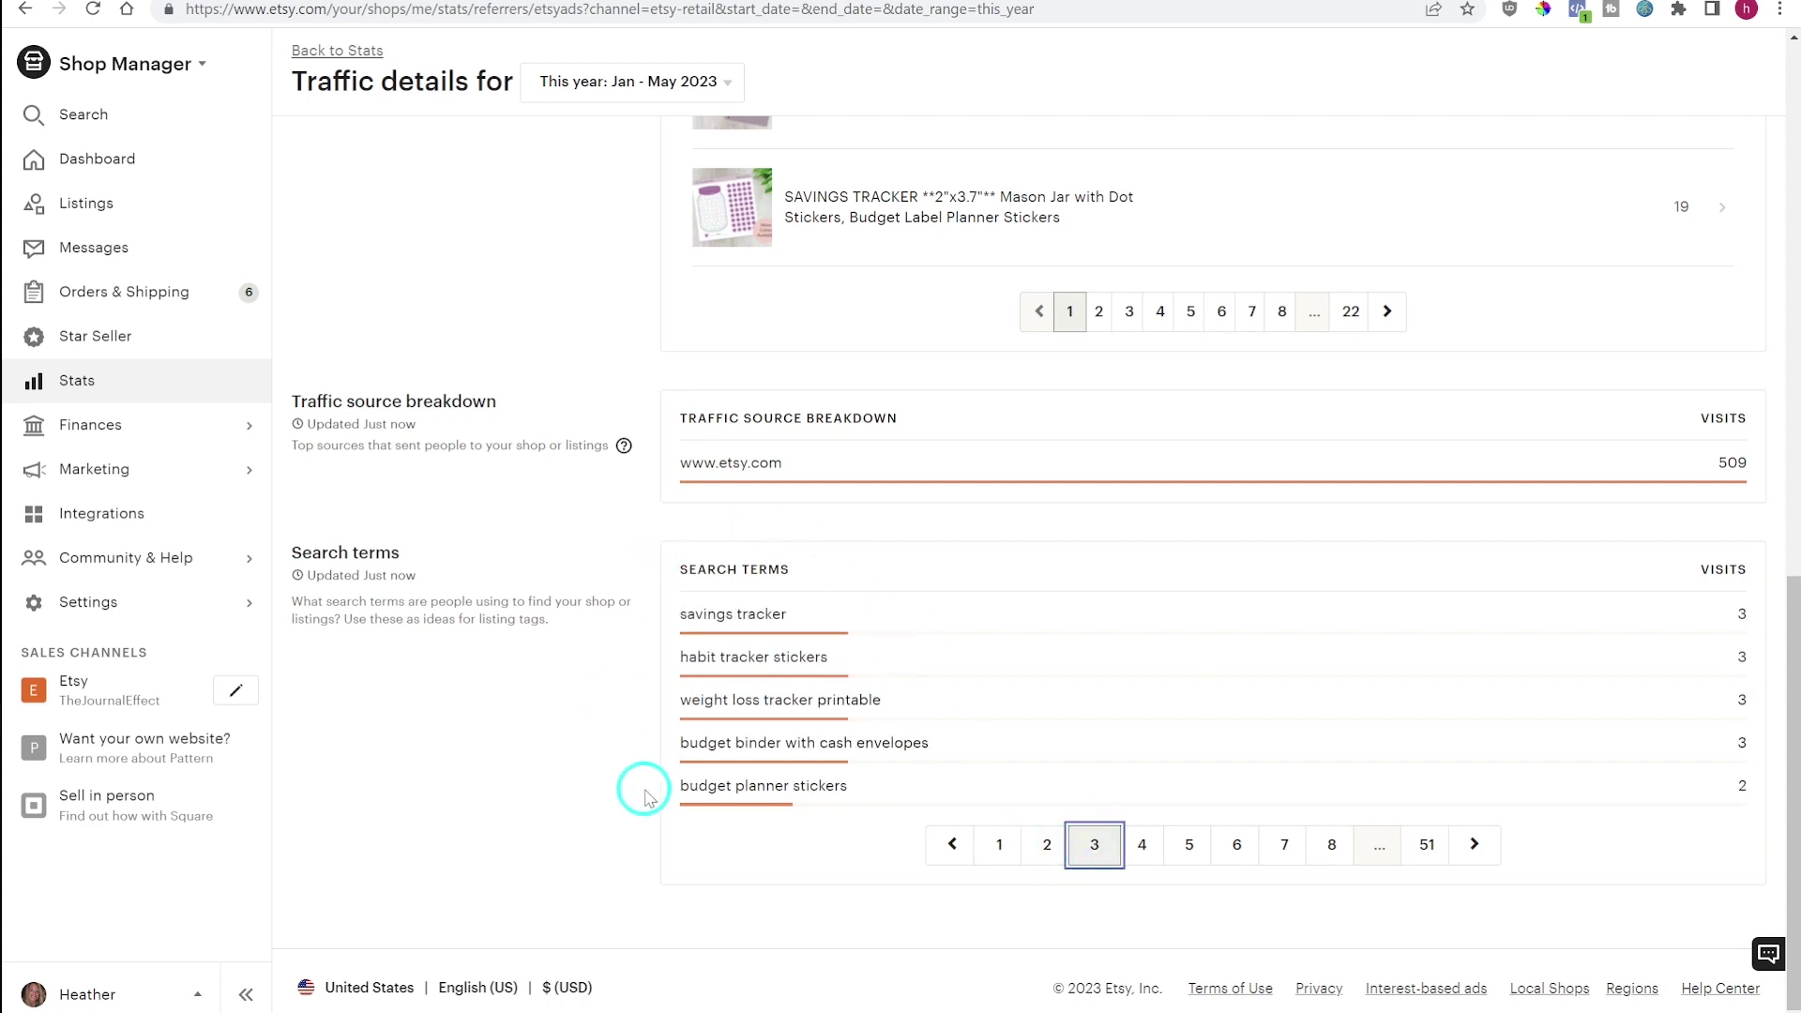
left_click(1000, 847)
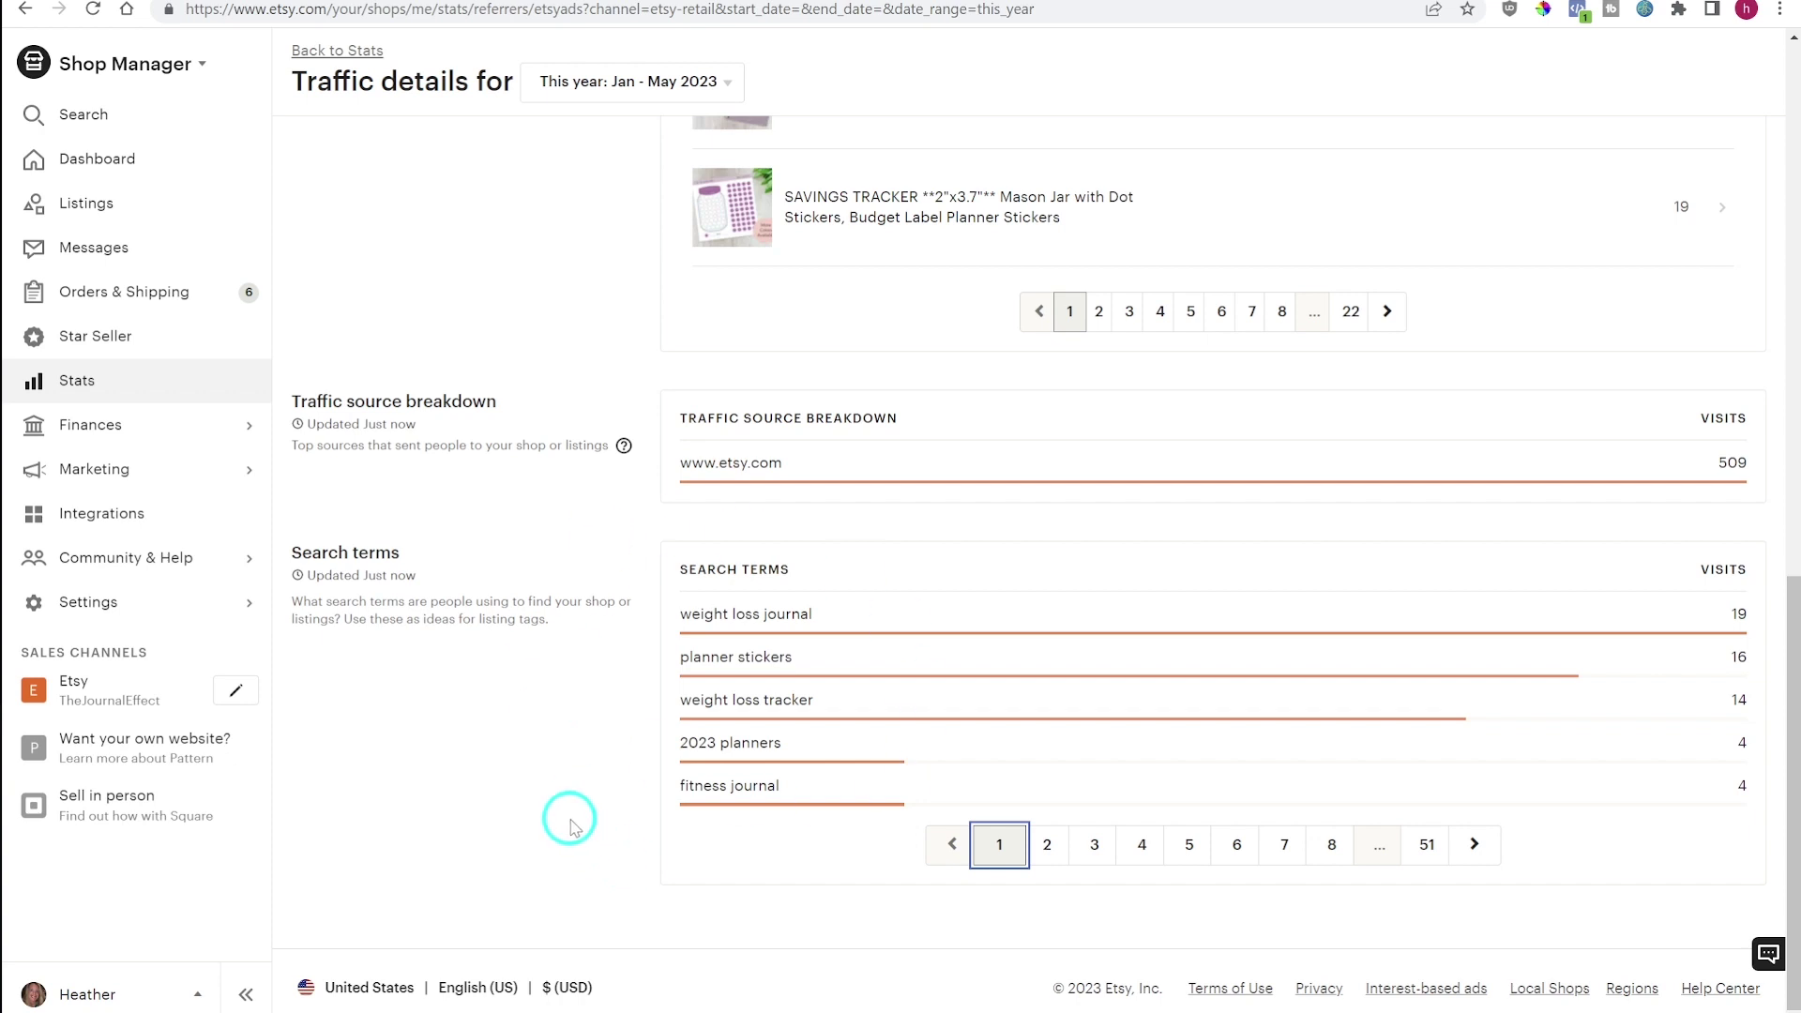
scroll(577, 830, "up", 2)
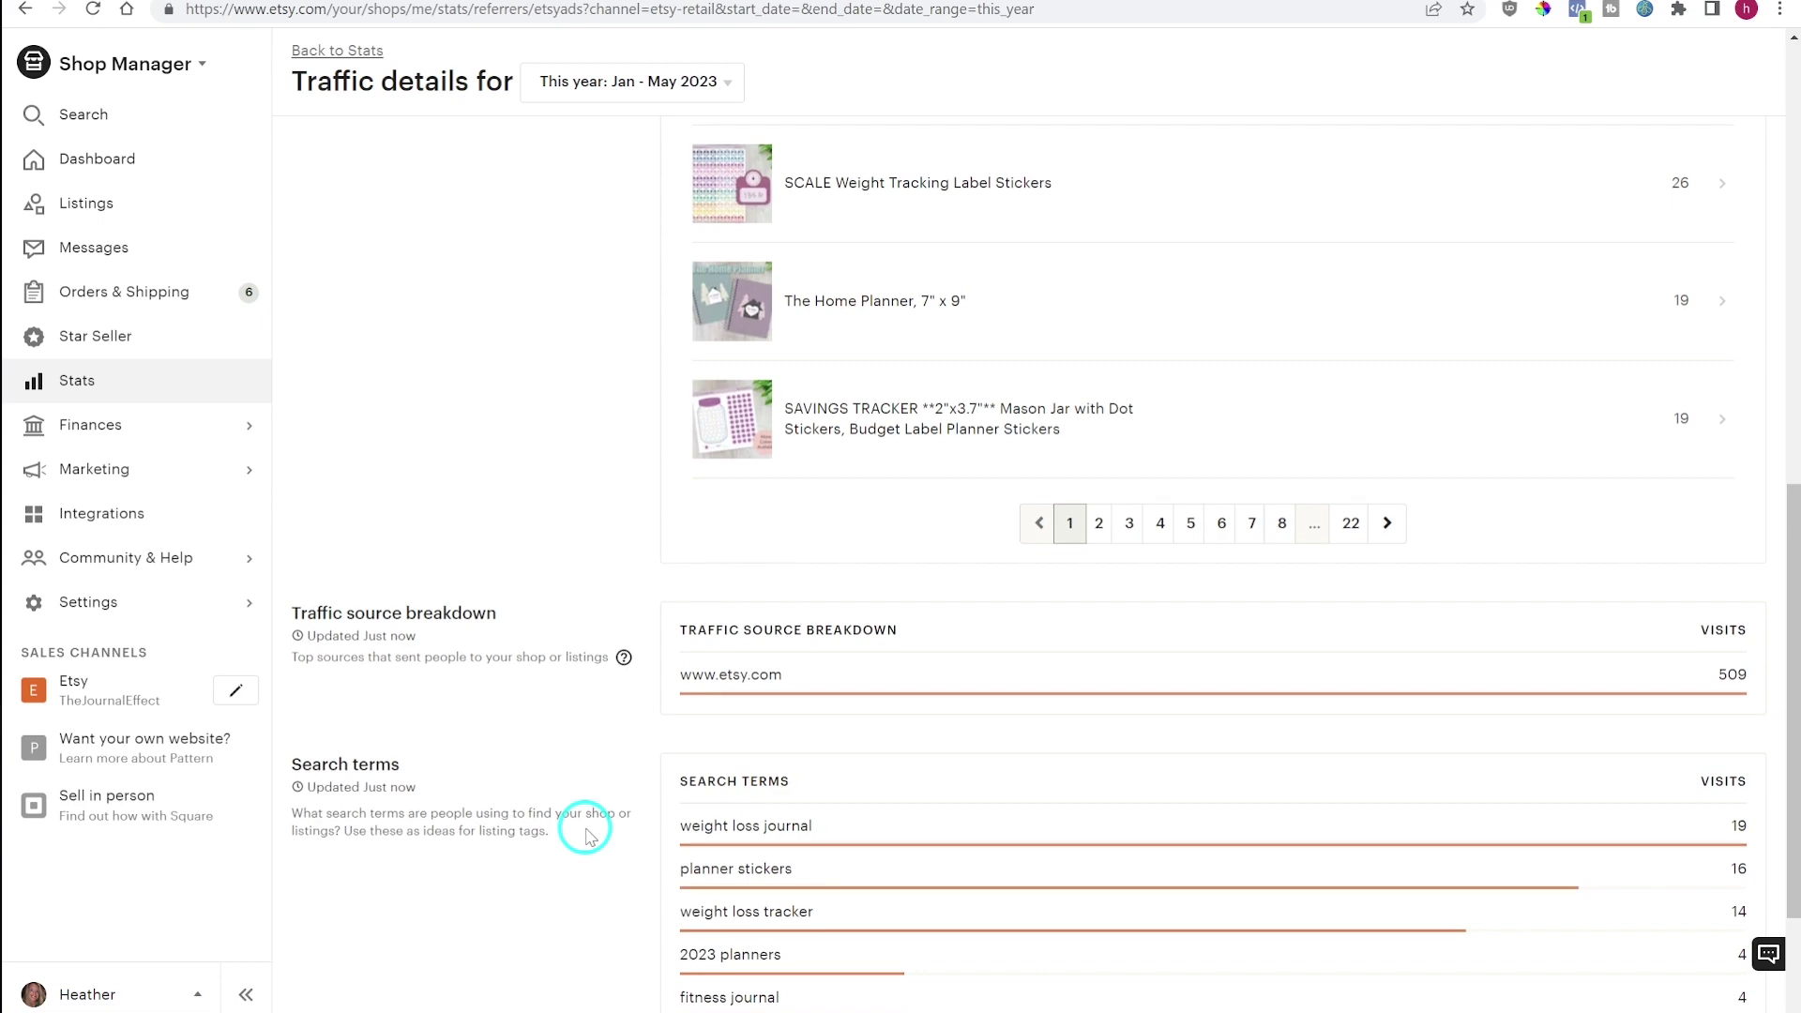
scroll(587, 835, "up", 8)
scroll(585, 835, "up", 2)
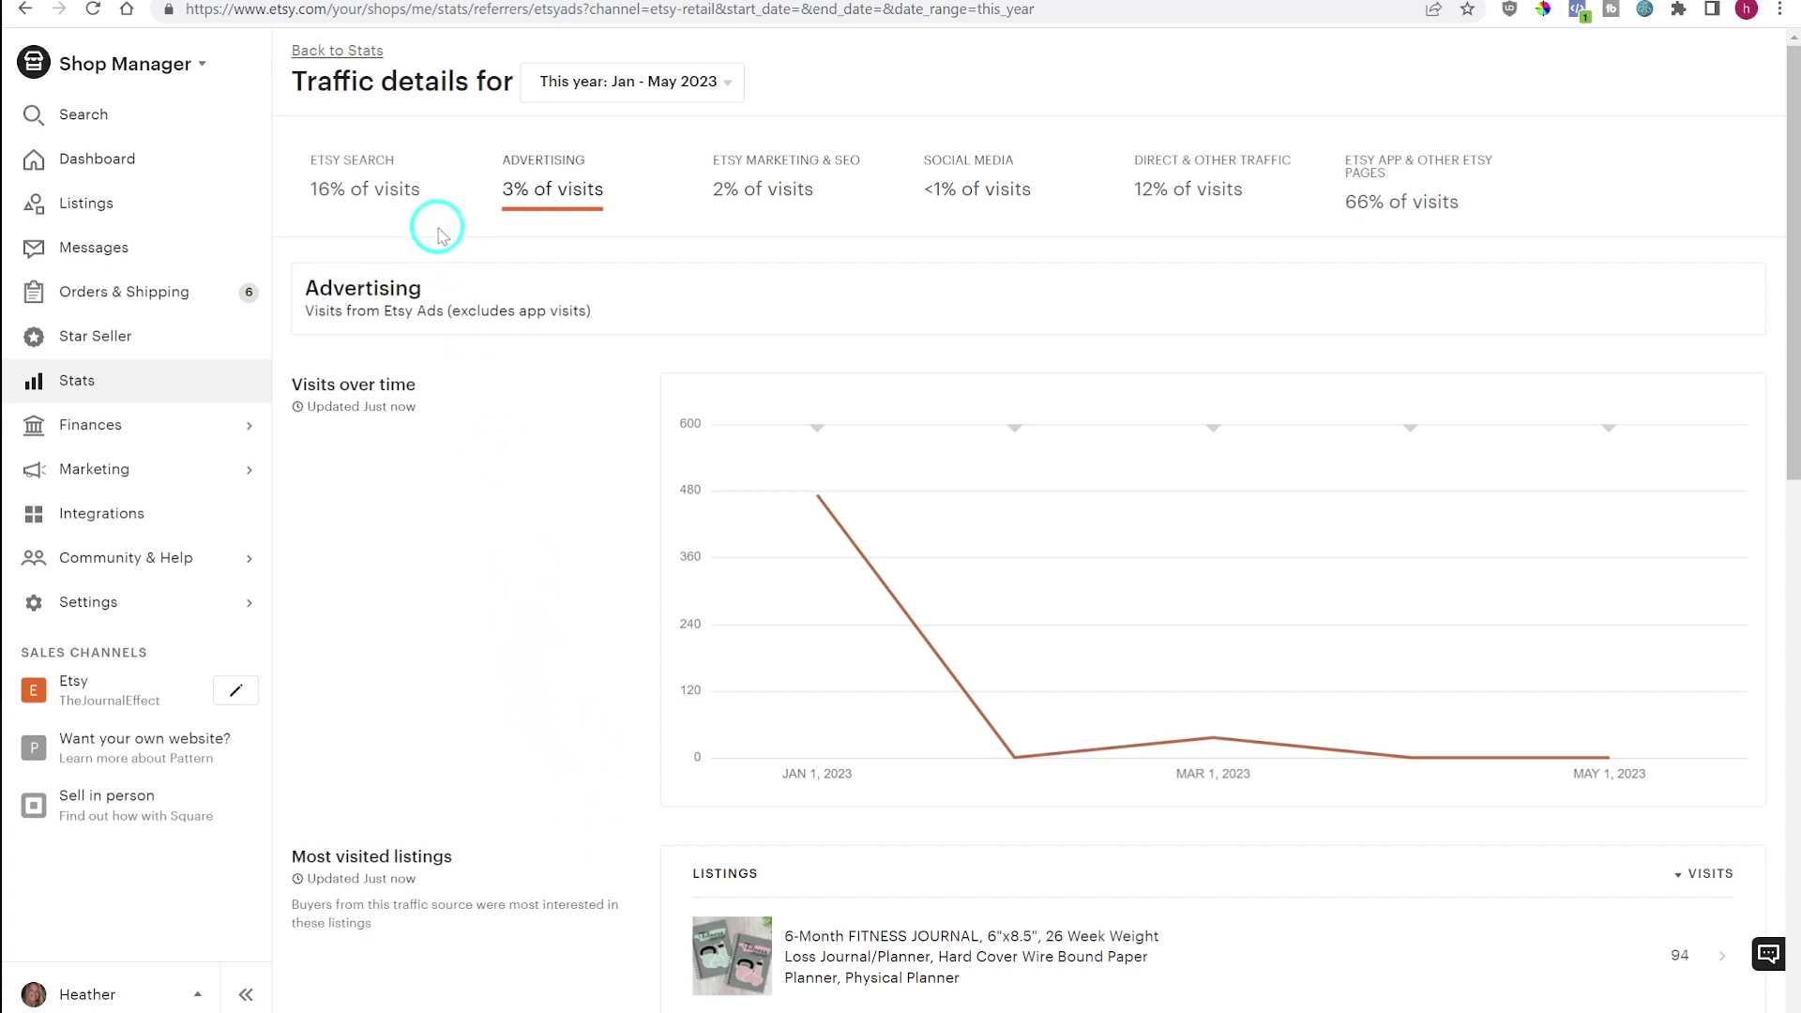
Check the listings and search terms in the Etsy search traffic details and return to the shop stats.
left_click(357, 183)
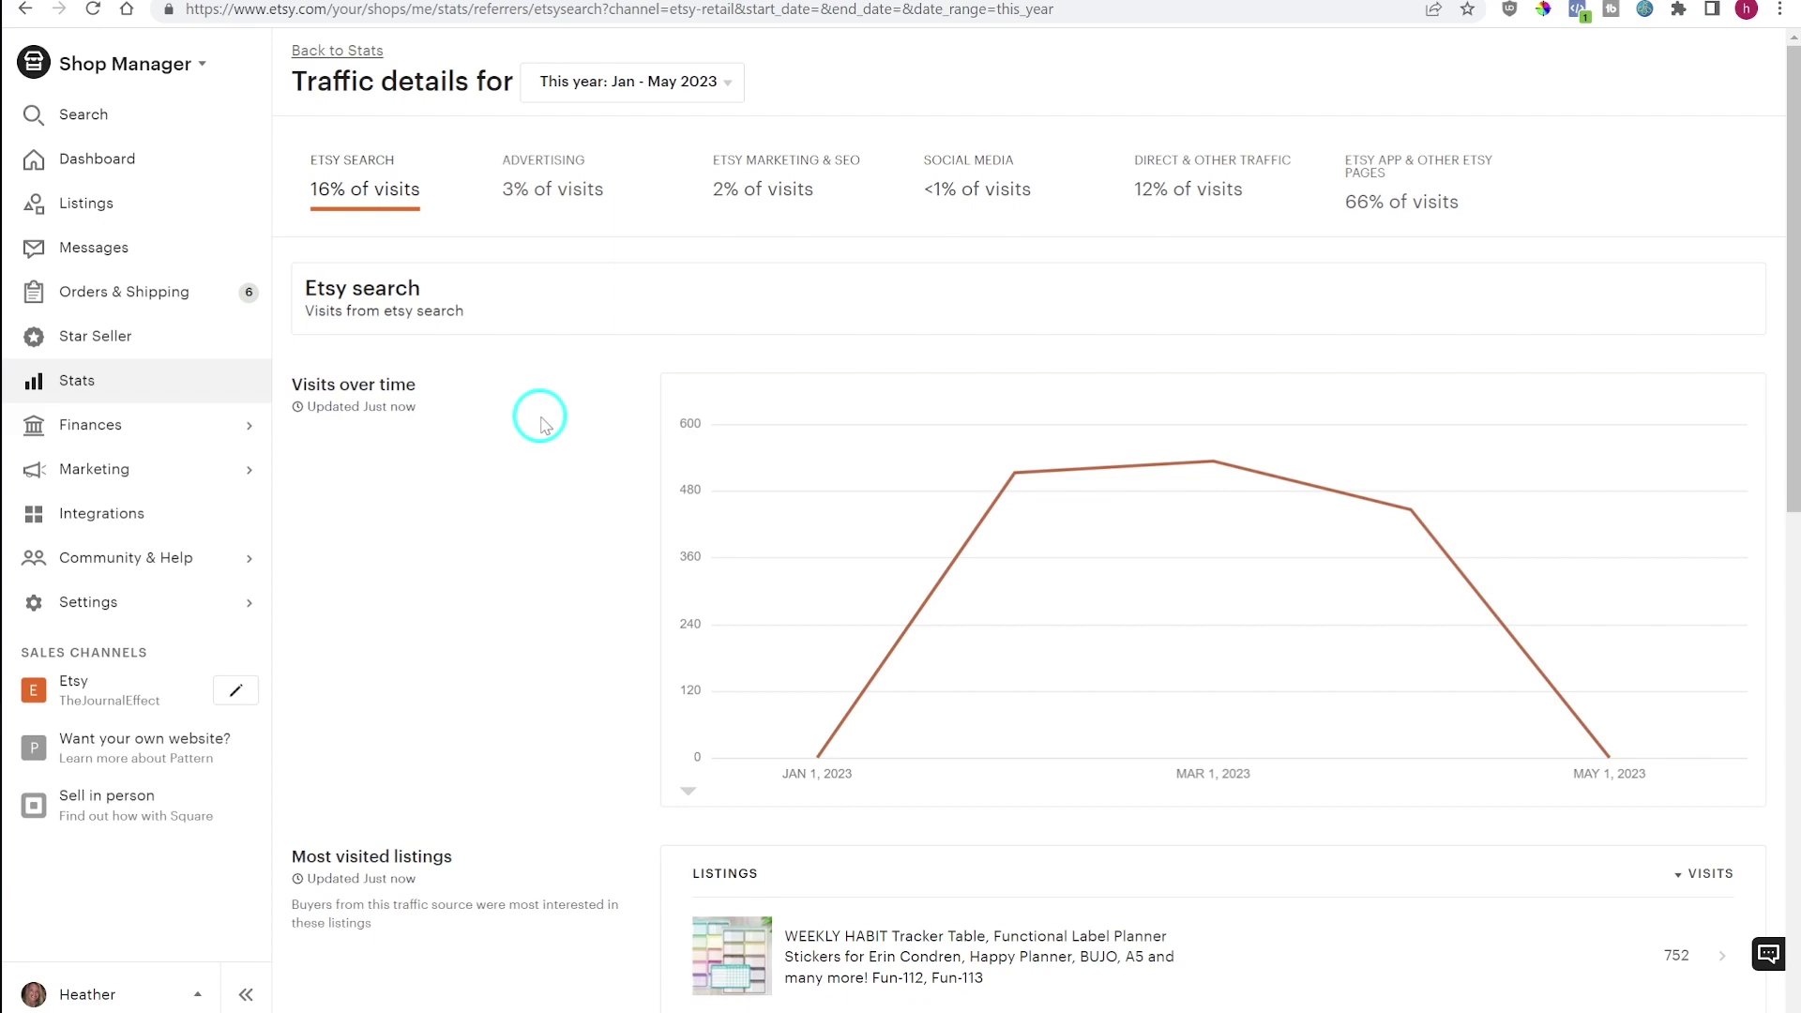
scroll(538, 414, "down", 10)
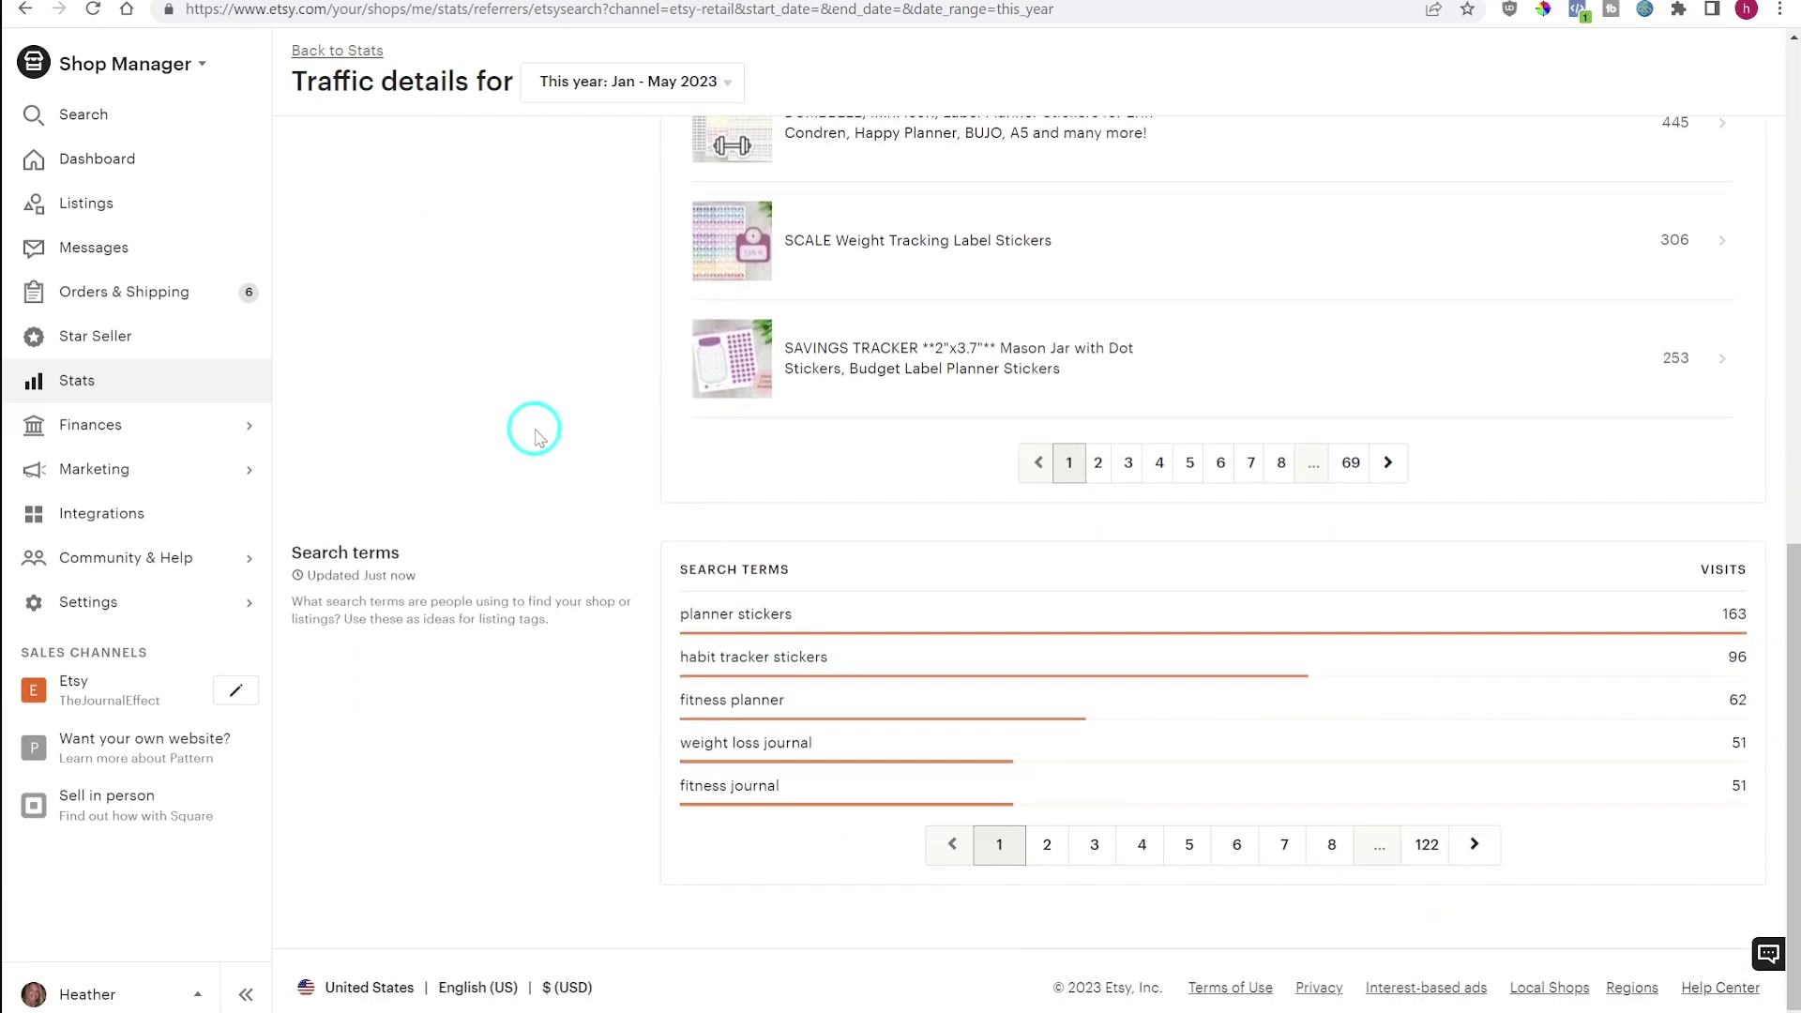
scroll(624, 536, "up", 5)
scroll(628, 544, "up", 6)
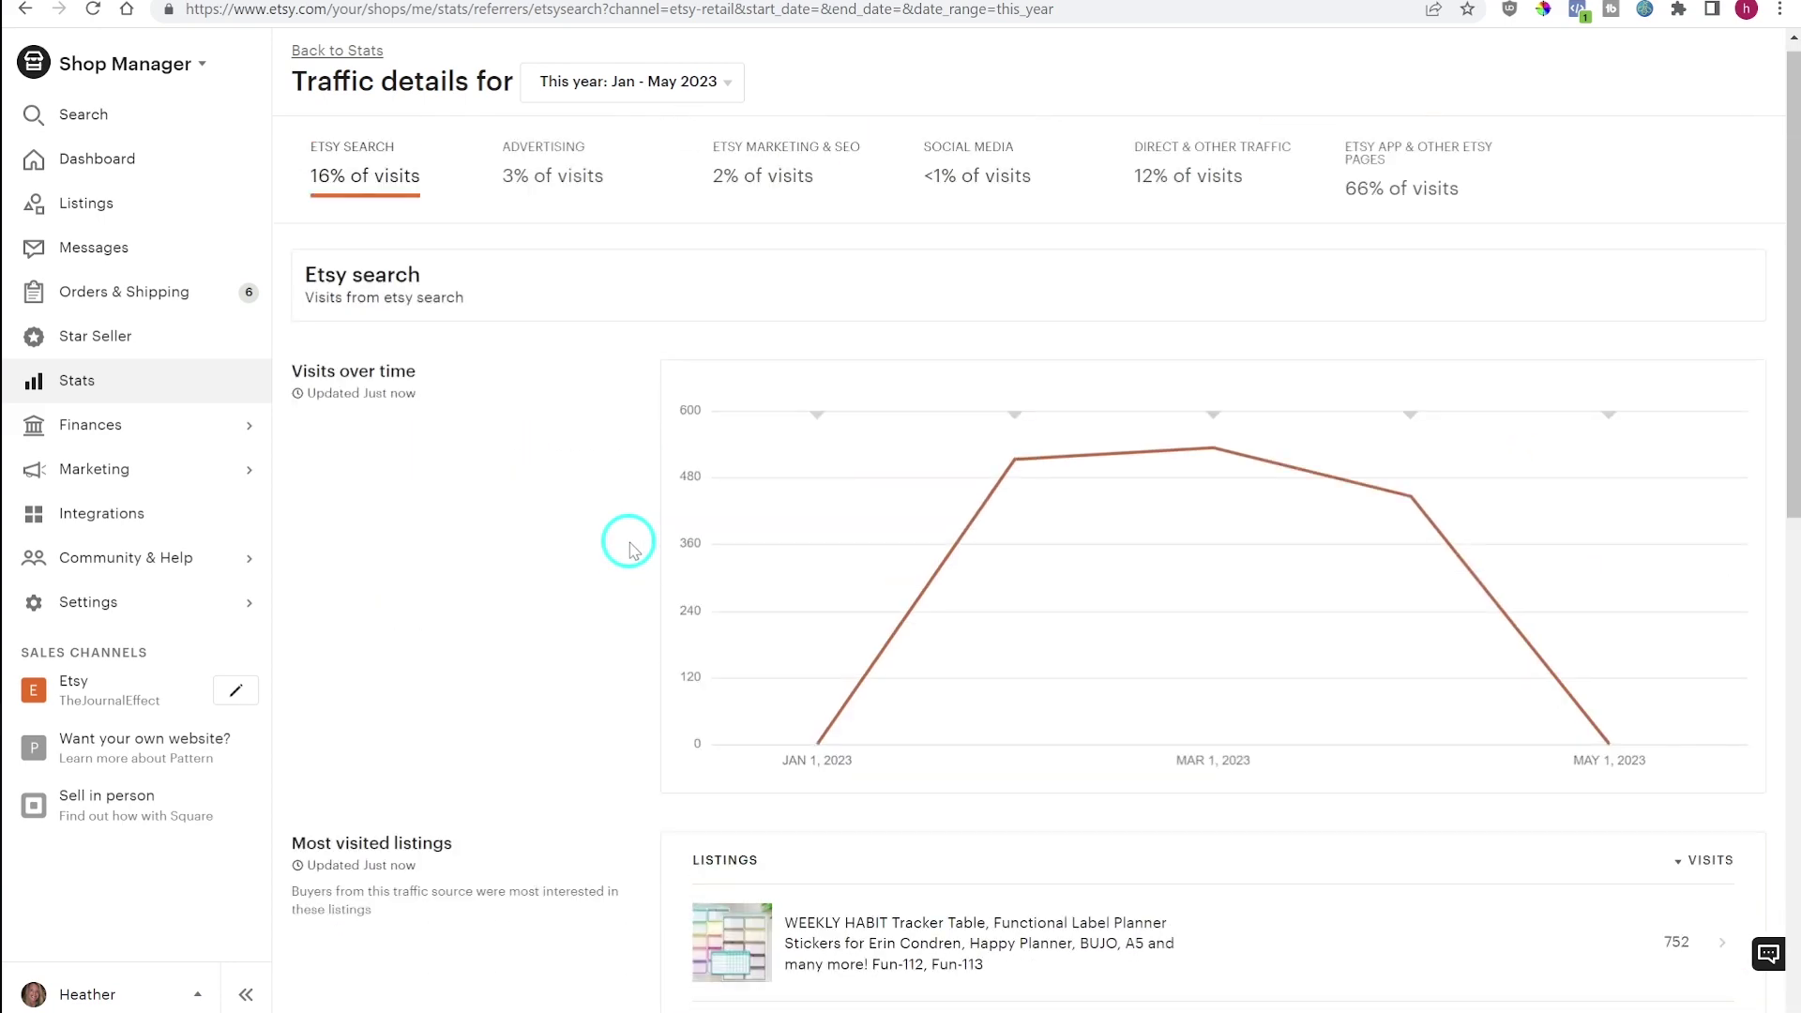
left_click(326, 54)
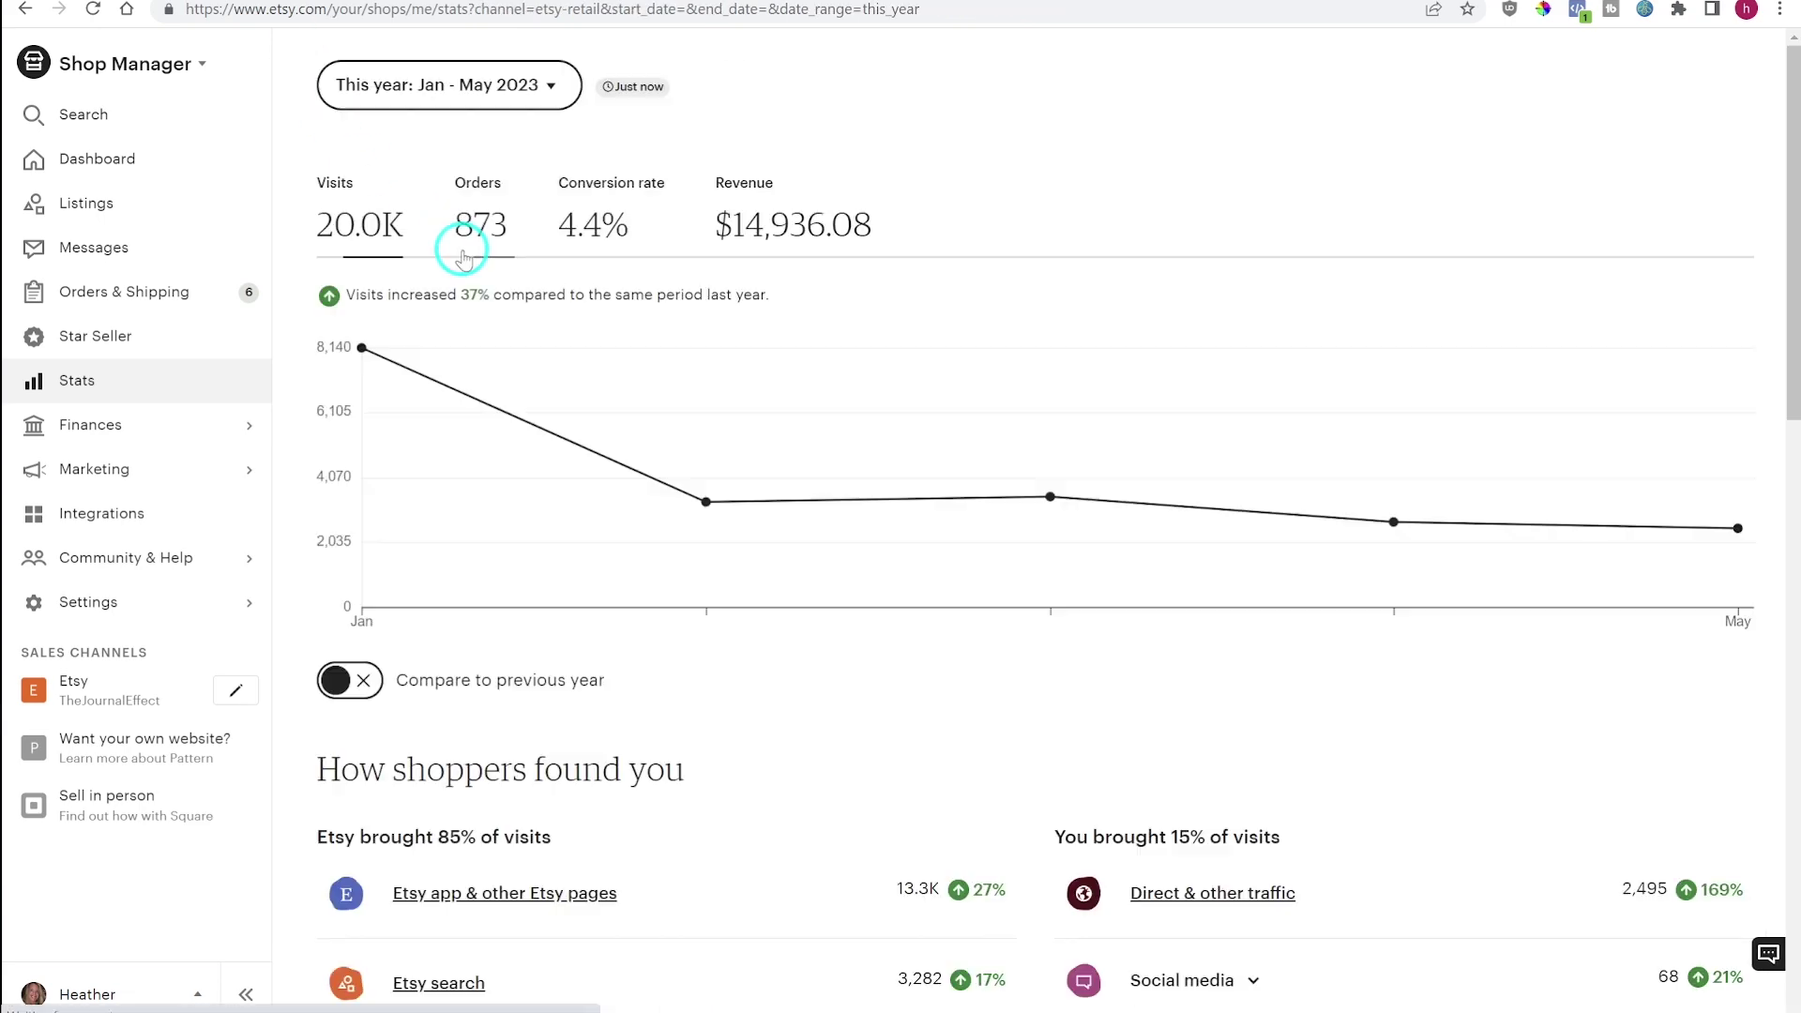
Check the traffic details for Direct & other traffic and return to the shop stats.
scroll(708, 539, "down", 5)
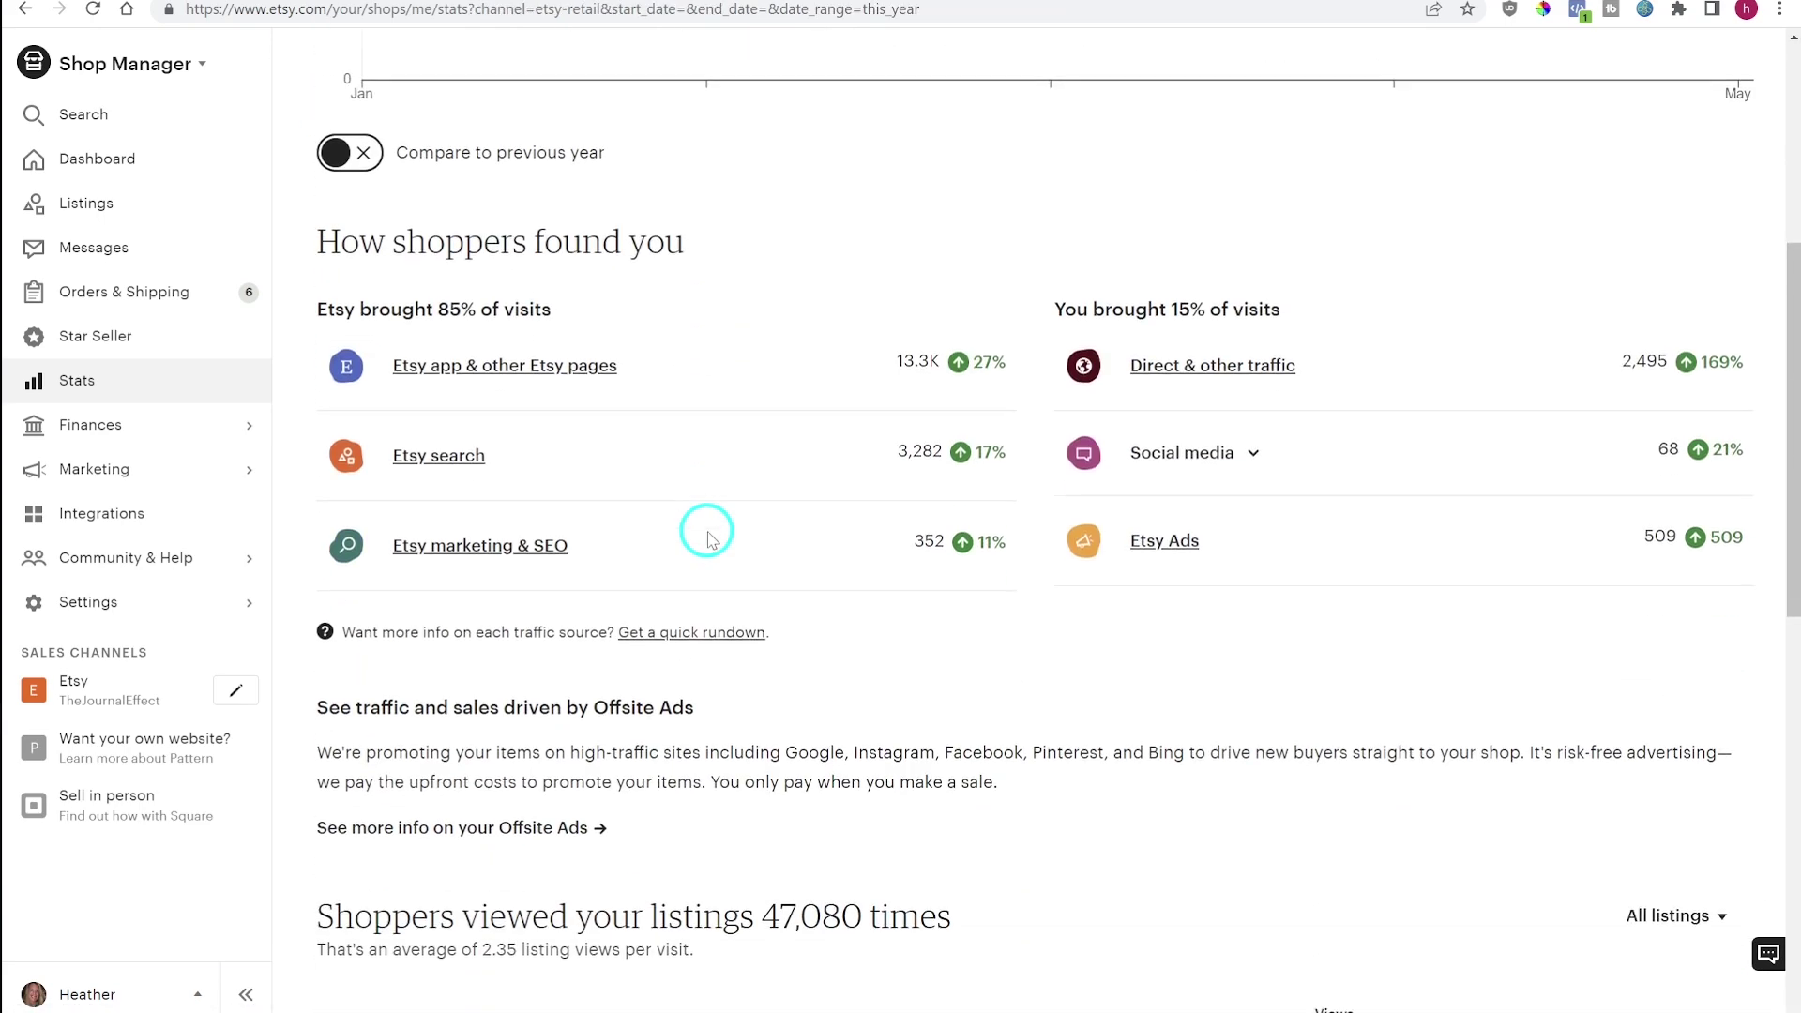
left_click(1268, 365)
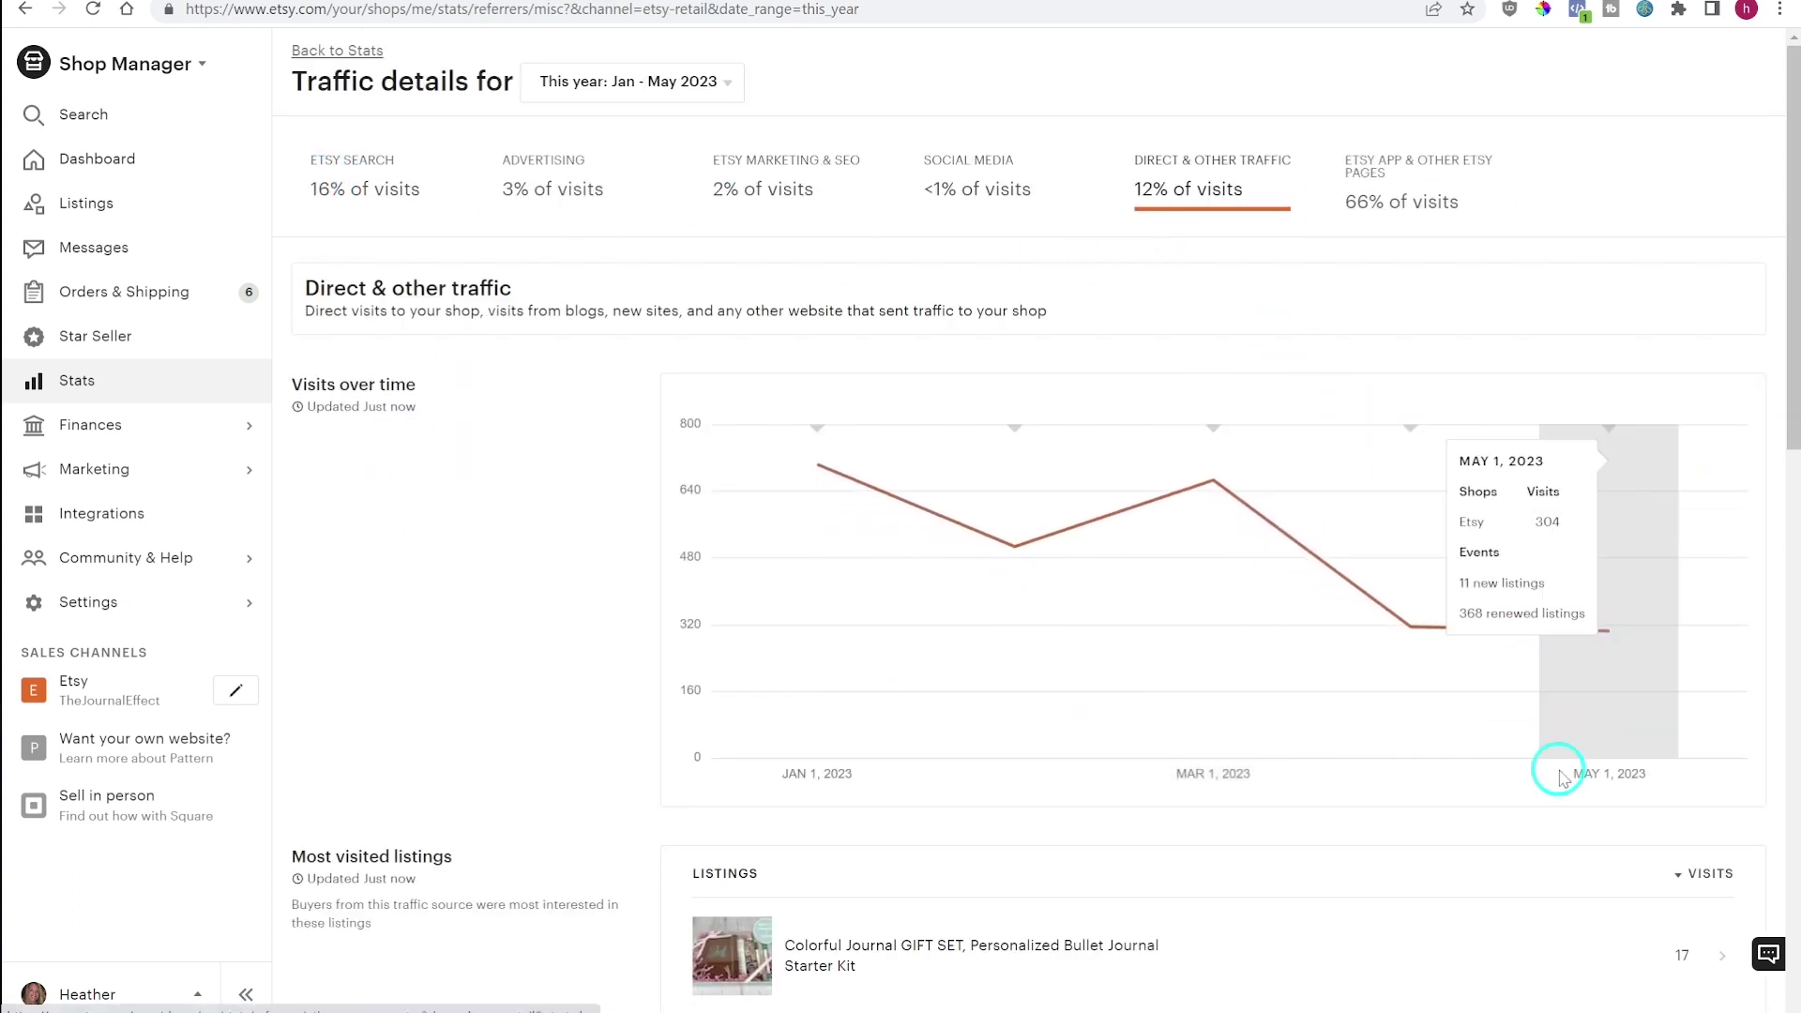
left_click(330, 58)
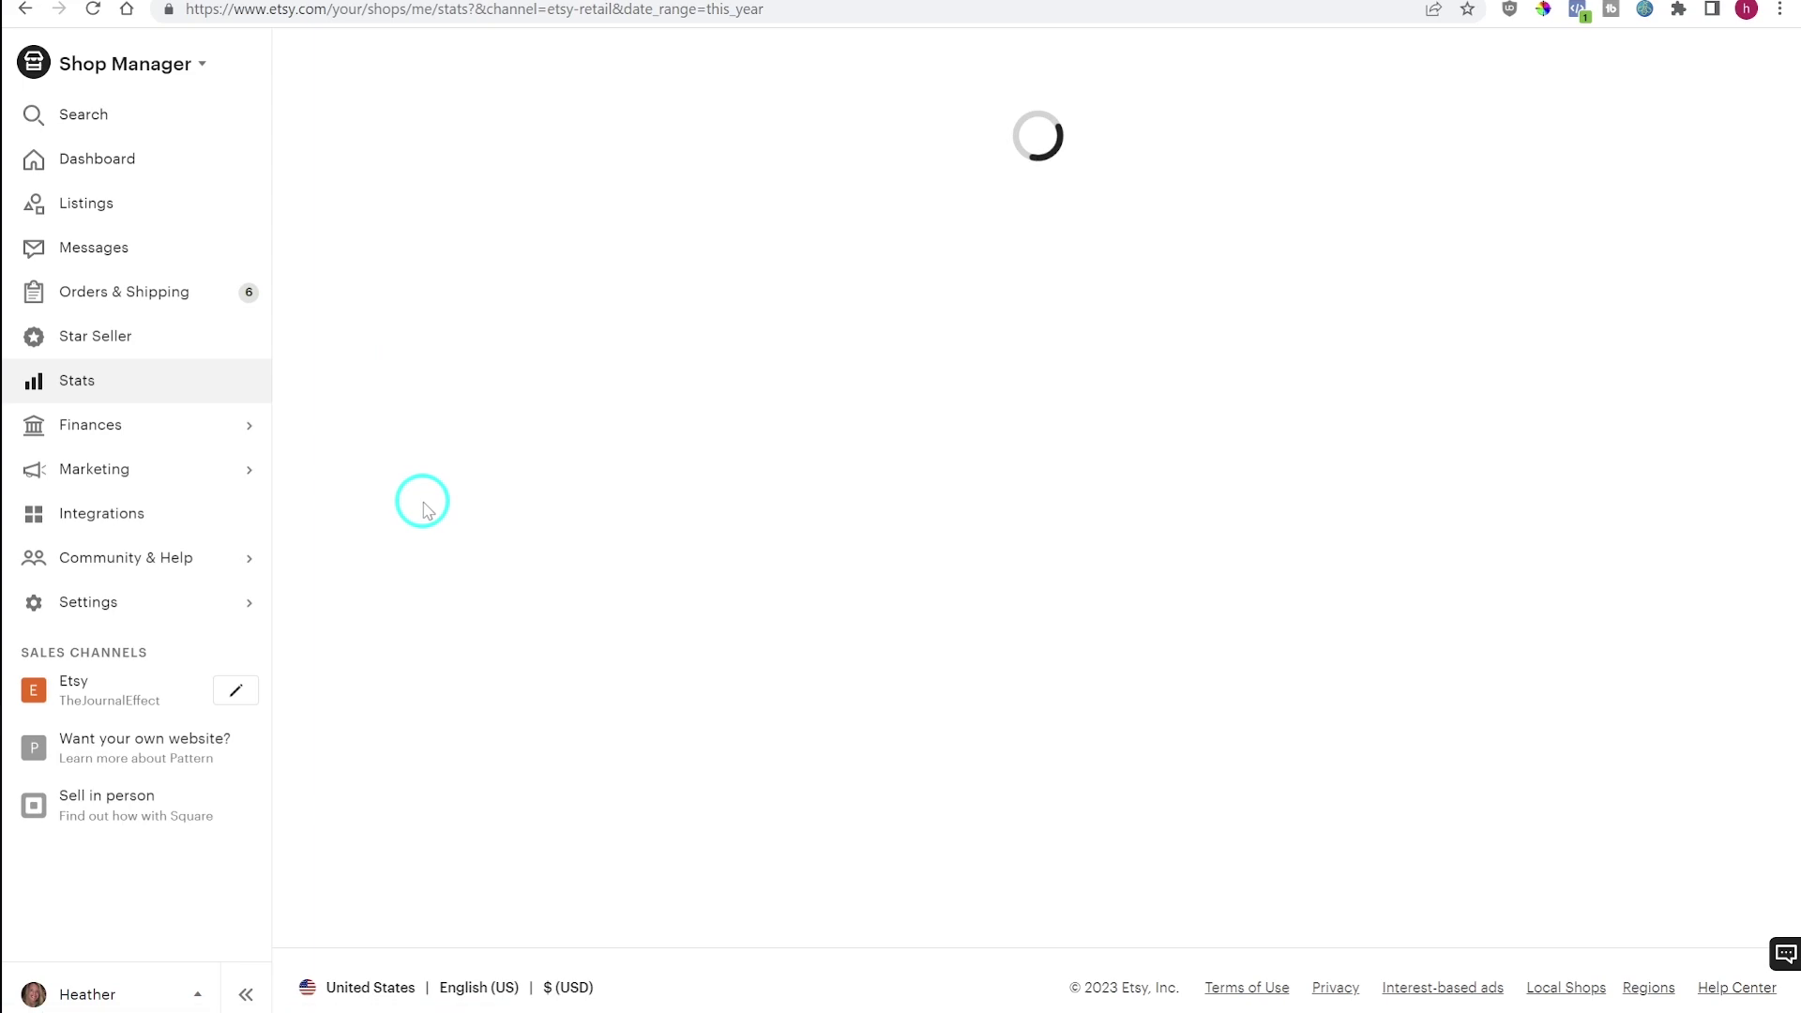
Look over the shop's traffic sources and viewed listings, and sort the listings by revenue.
scroll(741, 660, "down", 5)
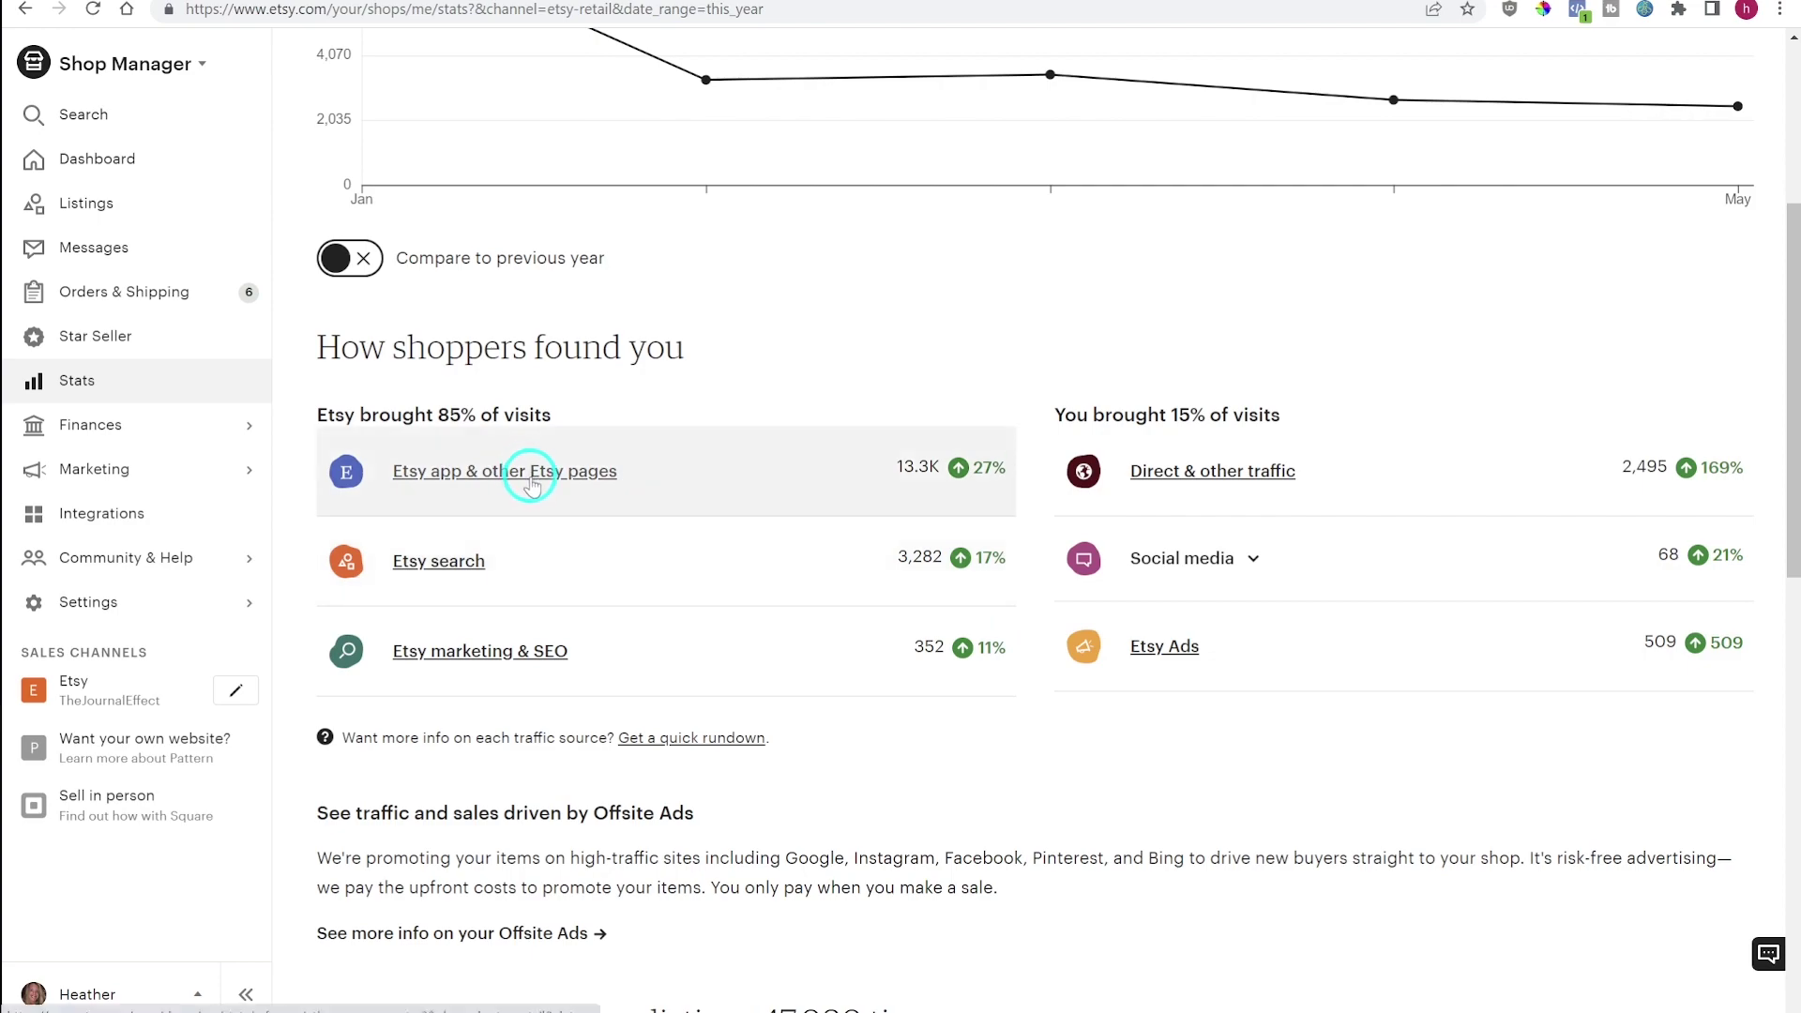
scroll(804, 748, "down", 5)
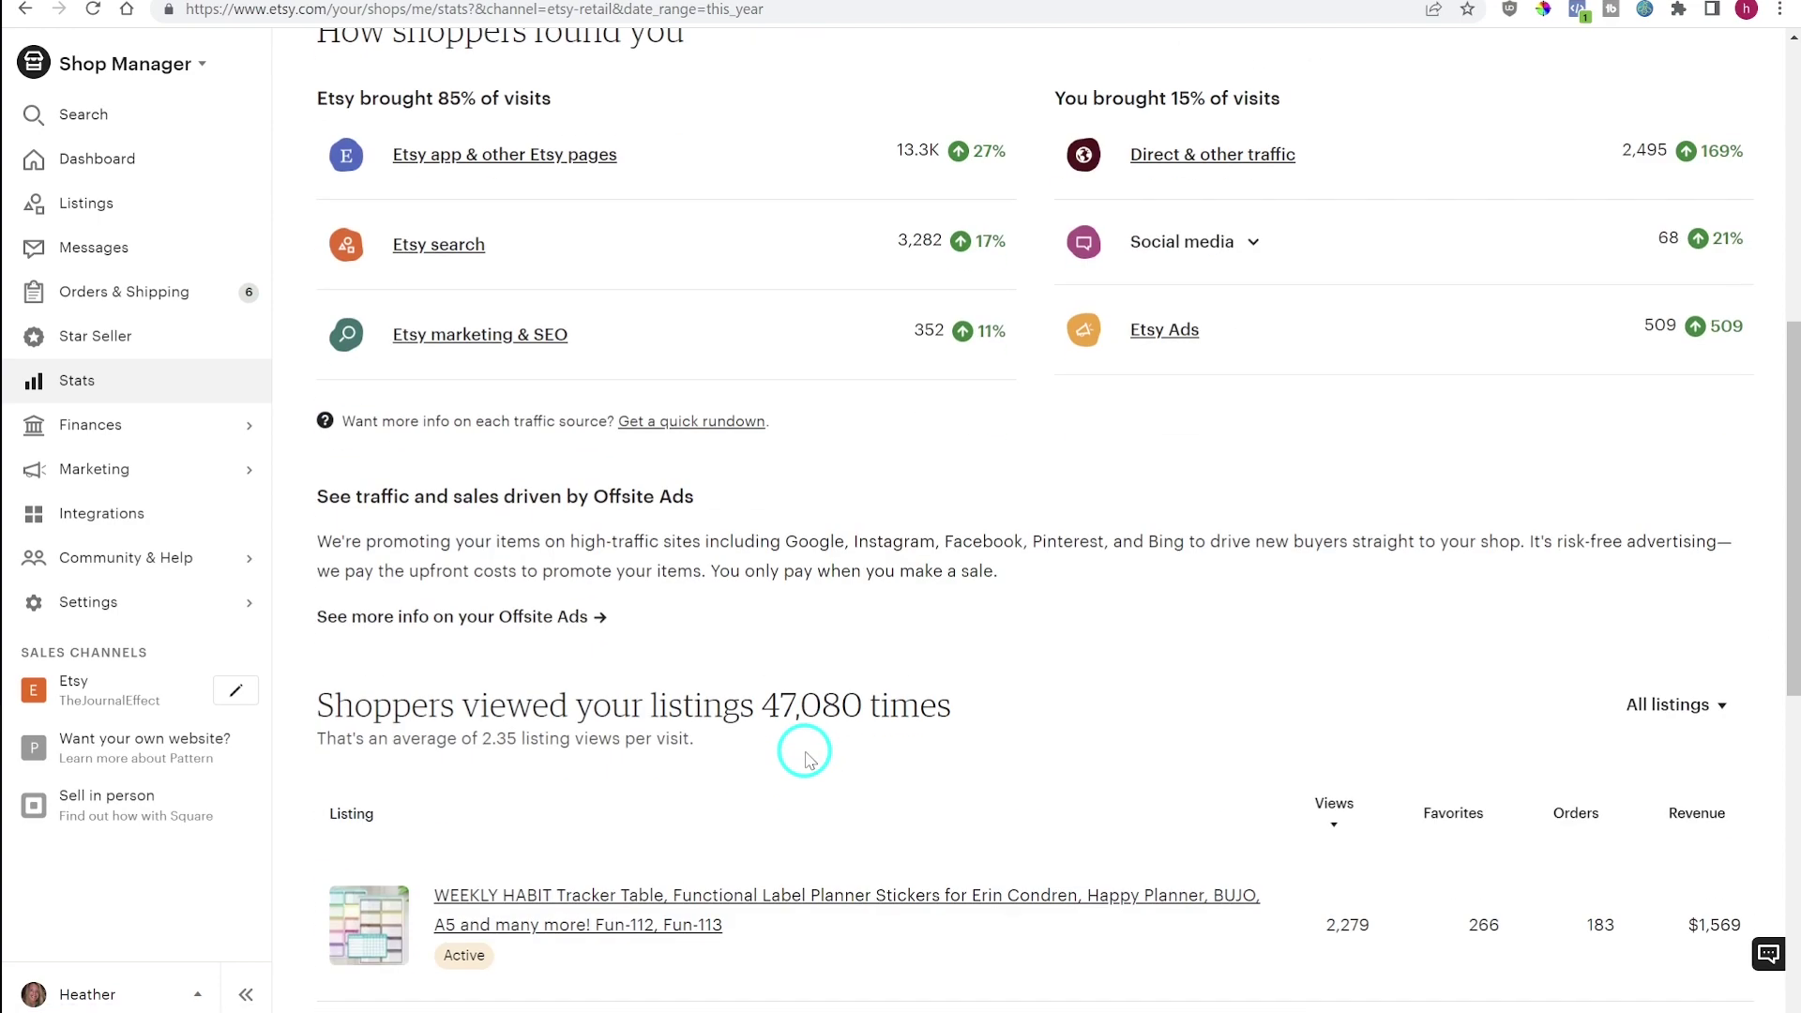
scroll(669, 669, "down", 6)
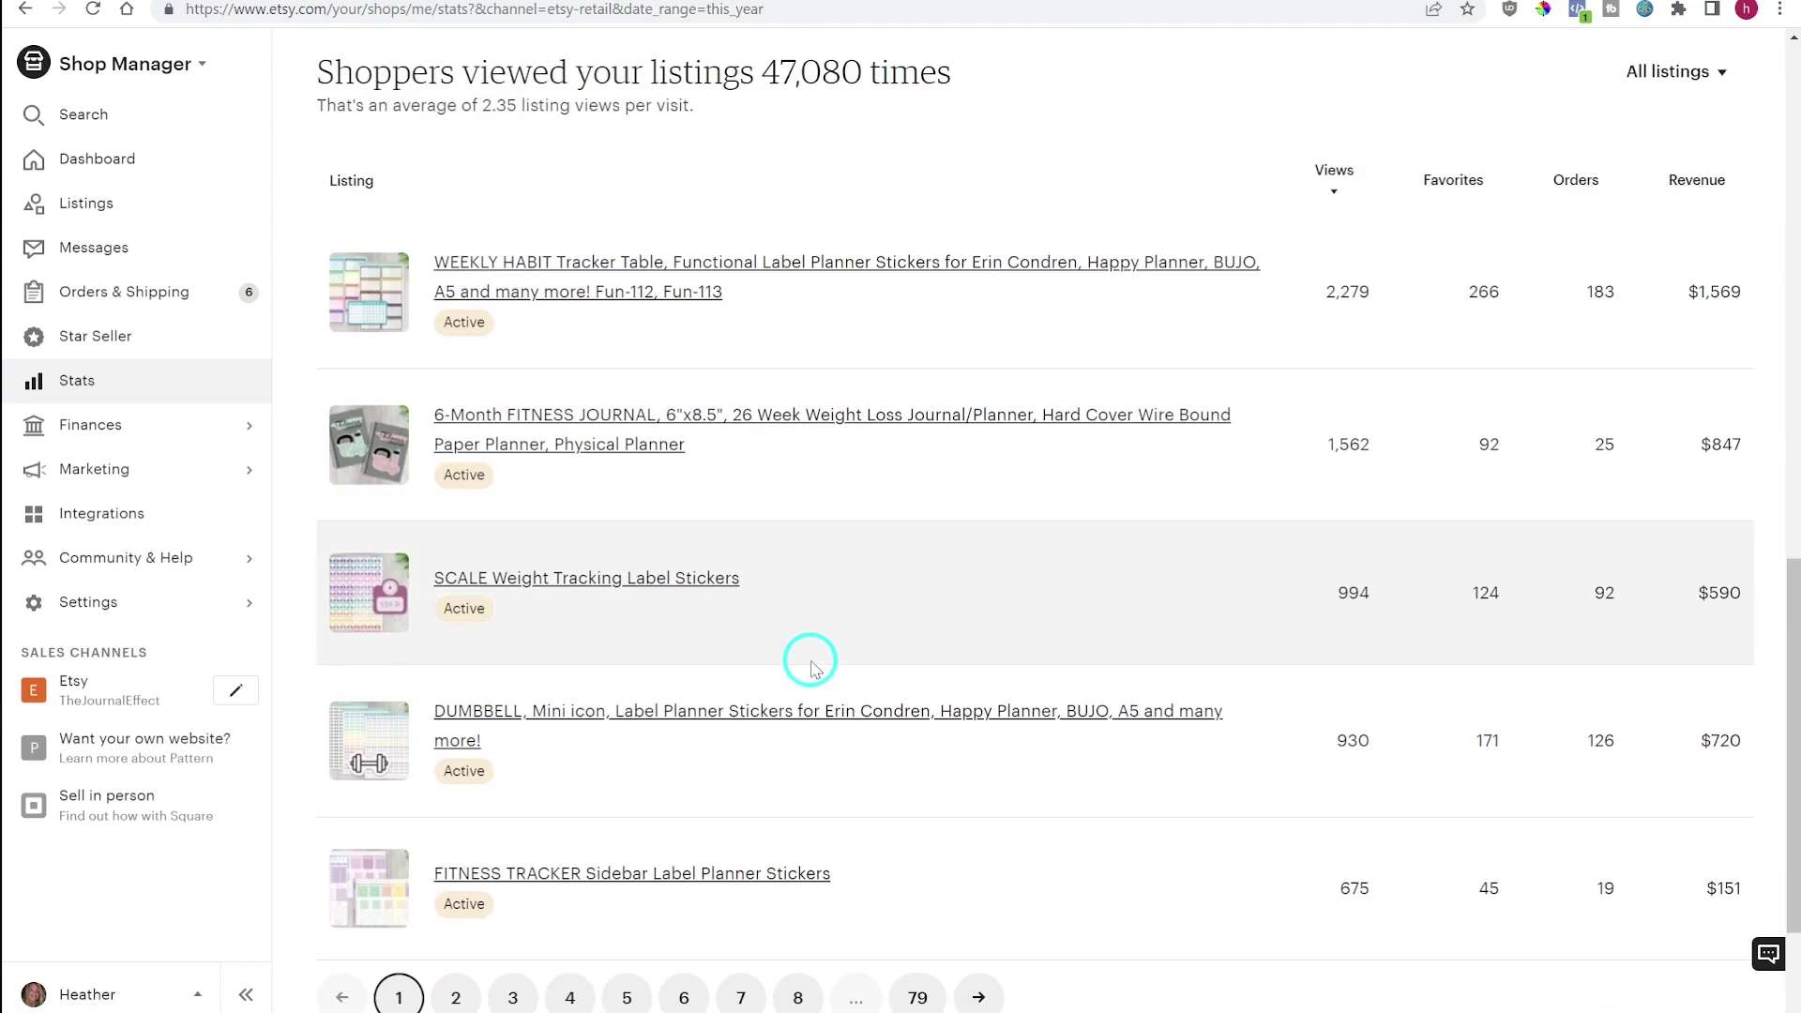
scroll(811, 668, "up", 12)
scroll(788, 575, "down", 7)
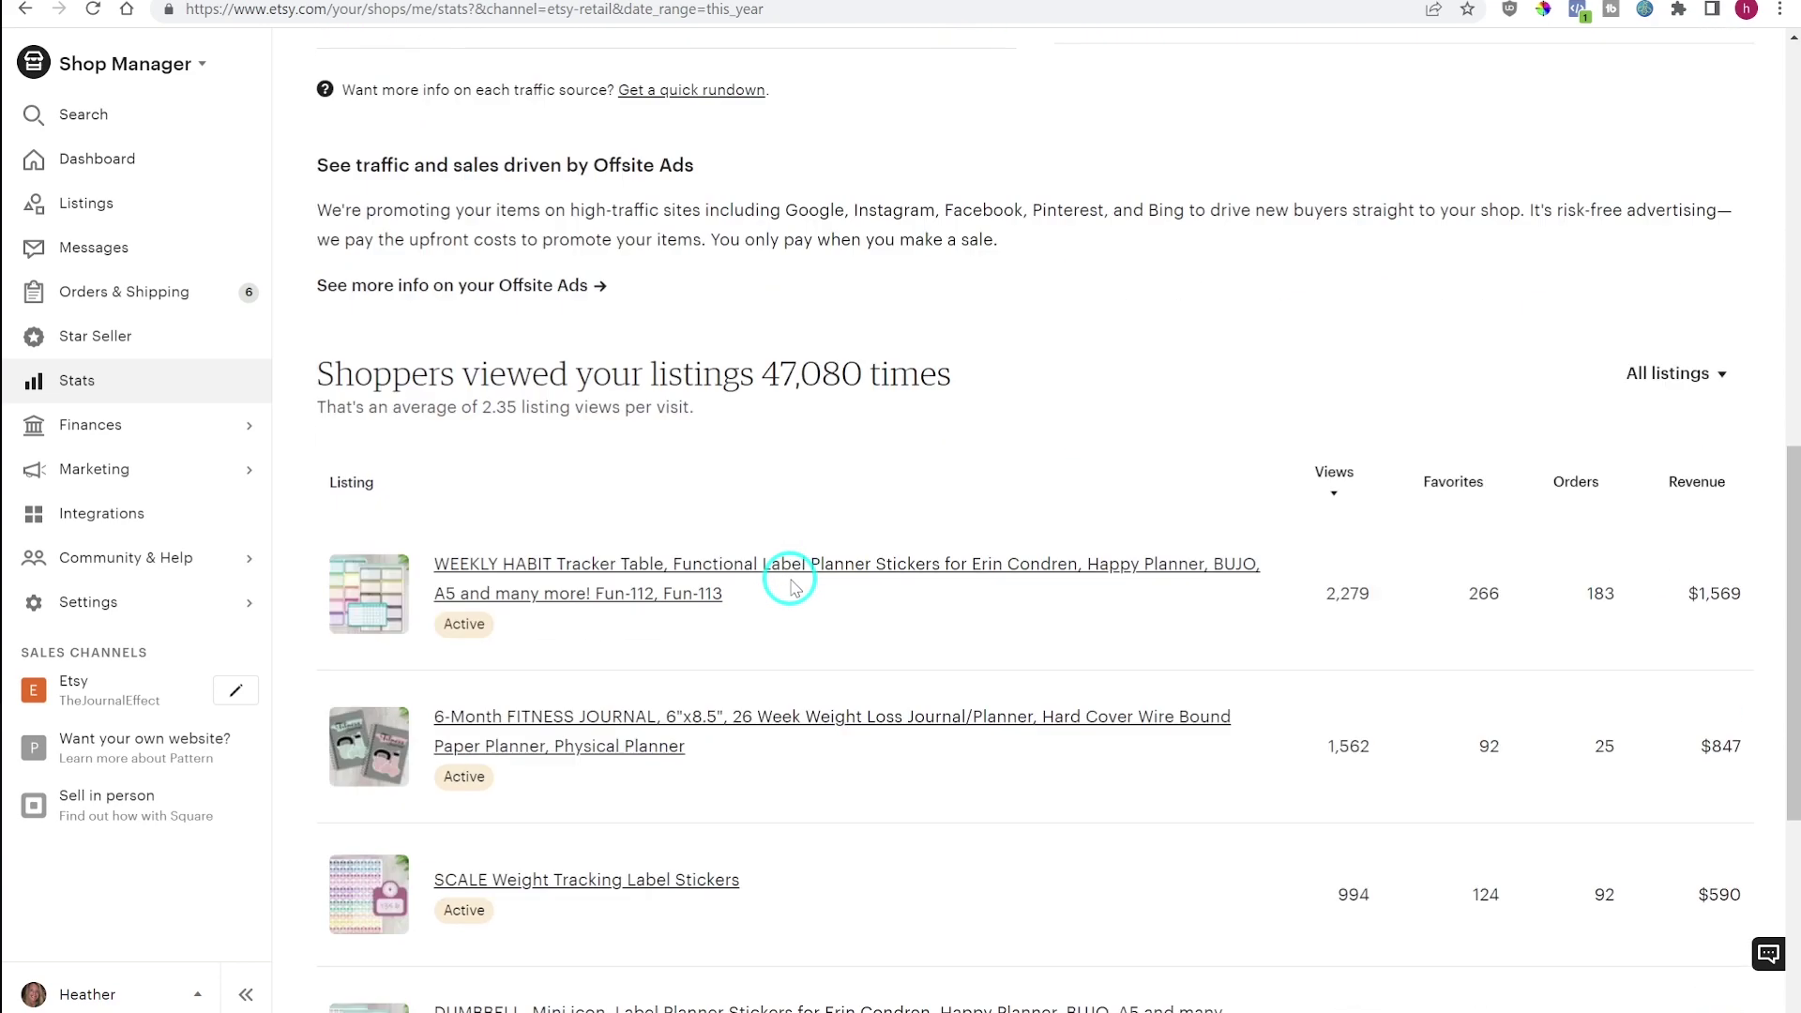
scroll(790, 585, "down", 4)
scroll(790, 586, "up", 2)
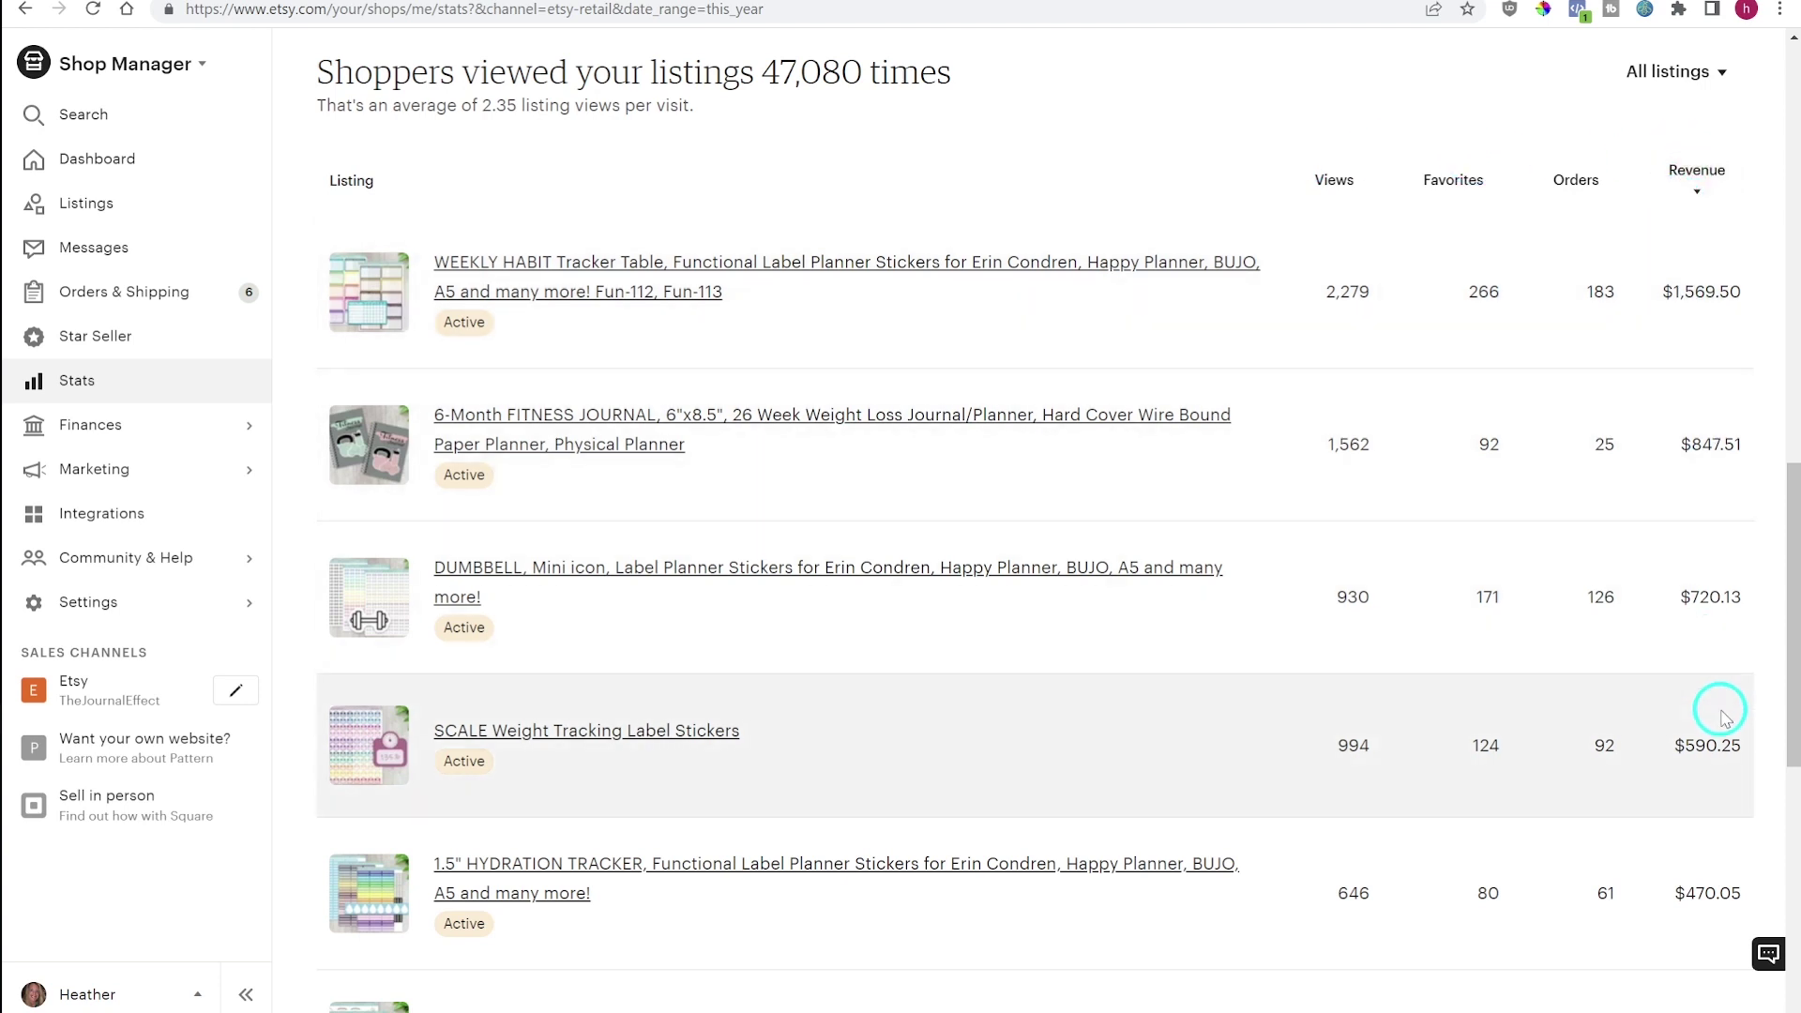
Compare views, favorites, orders and revenue of the listings on the first page of the revenue-sorted table.
scroll(1582, 795, "down", 3)
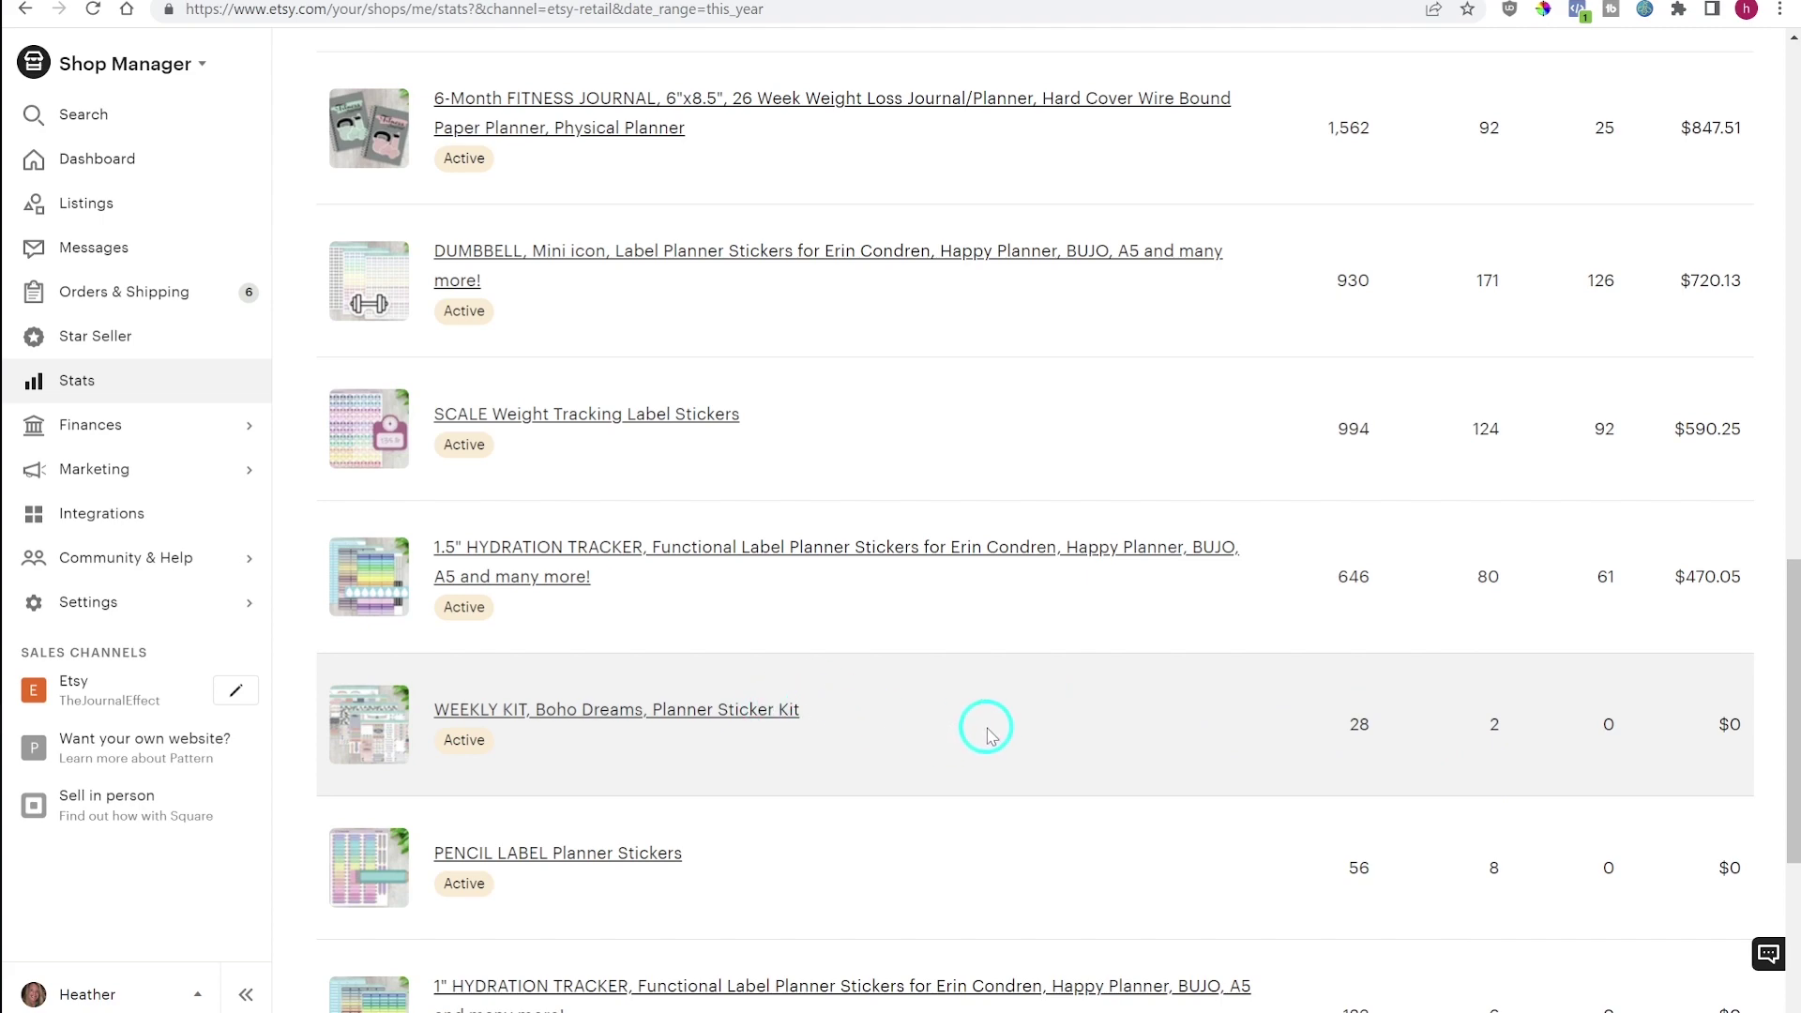
scroll(985, 717, "up", 5)
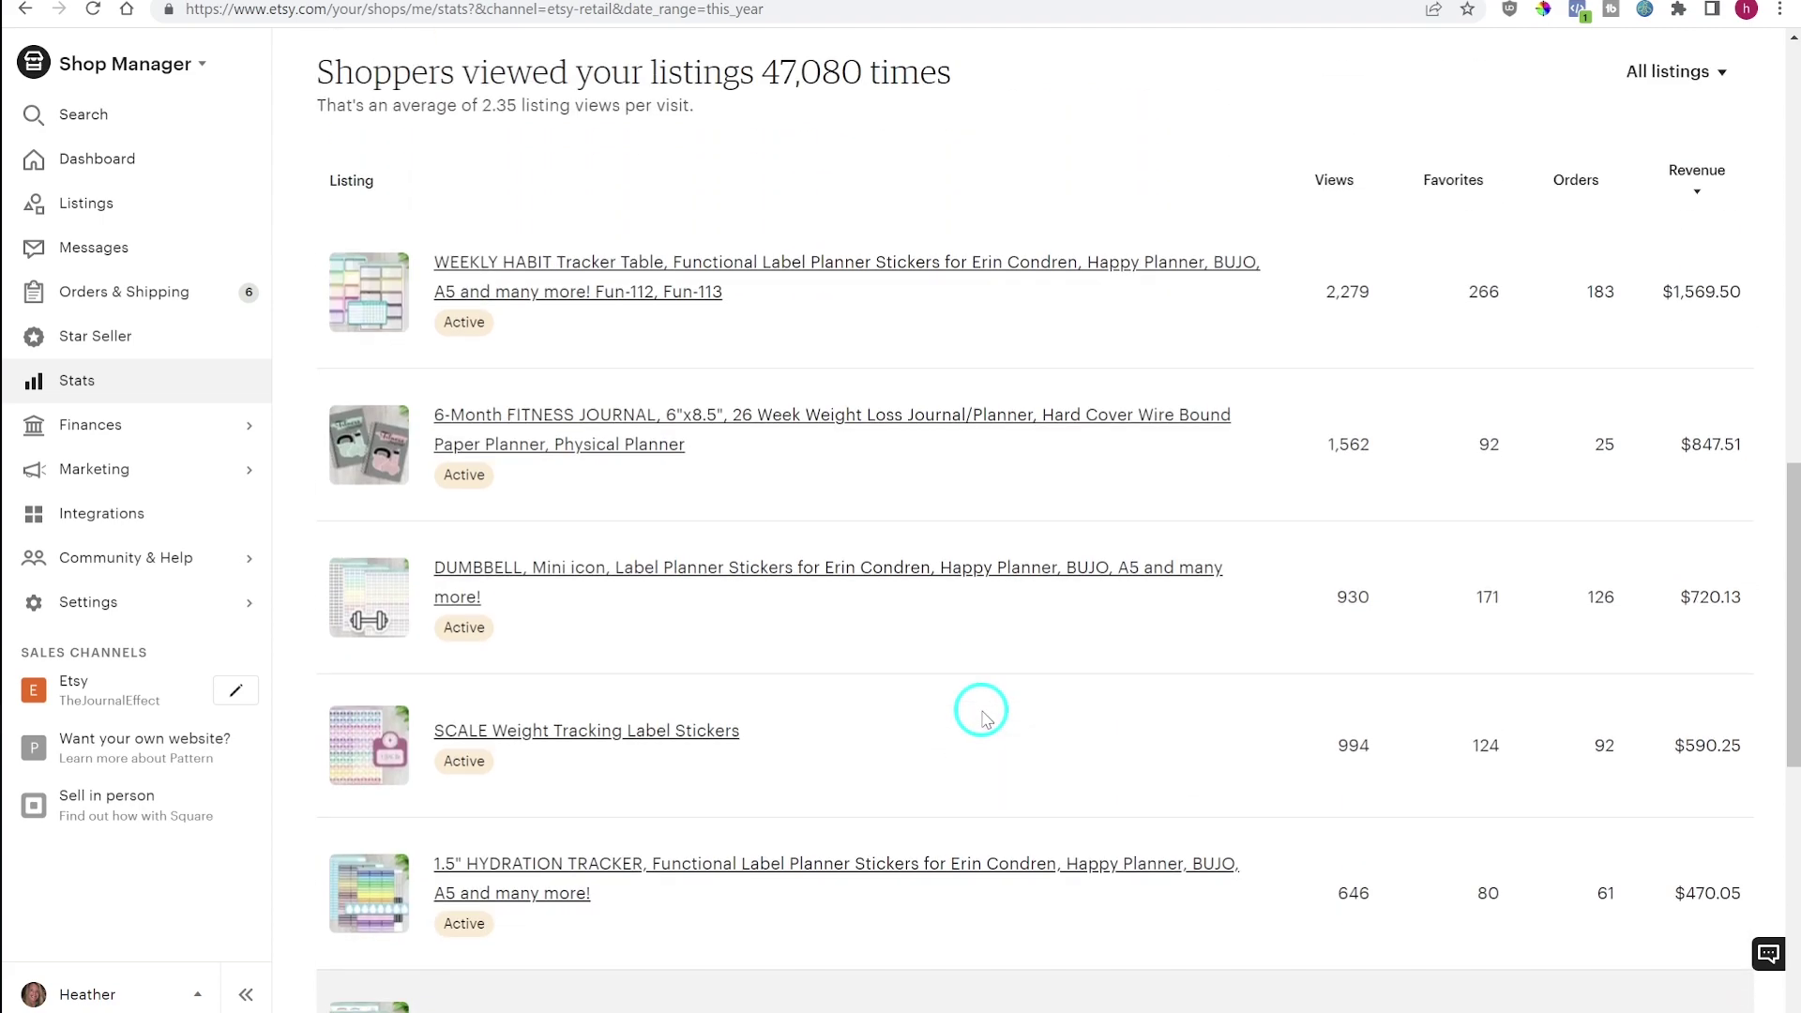
scroll(981, 713, "down", 2)
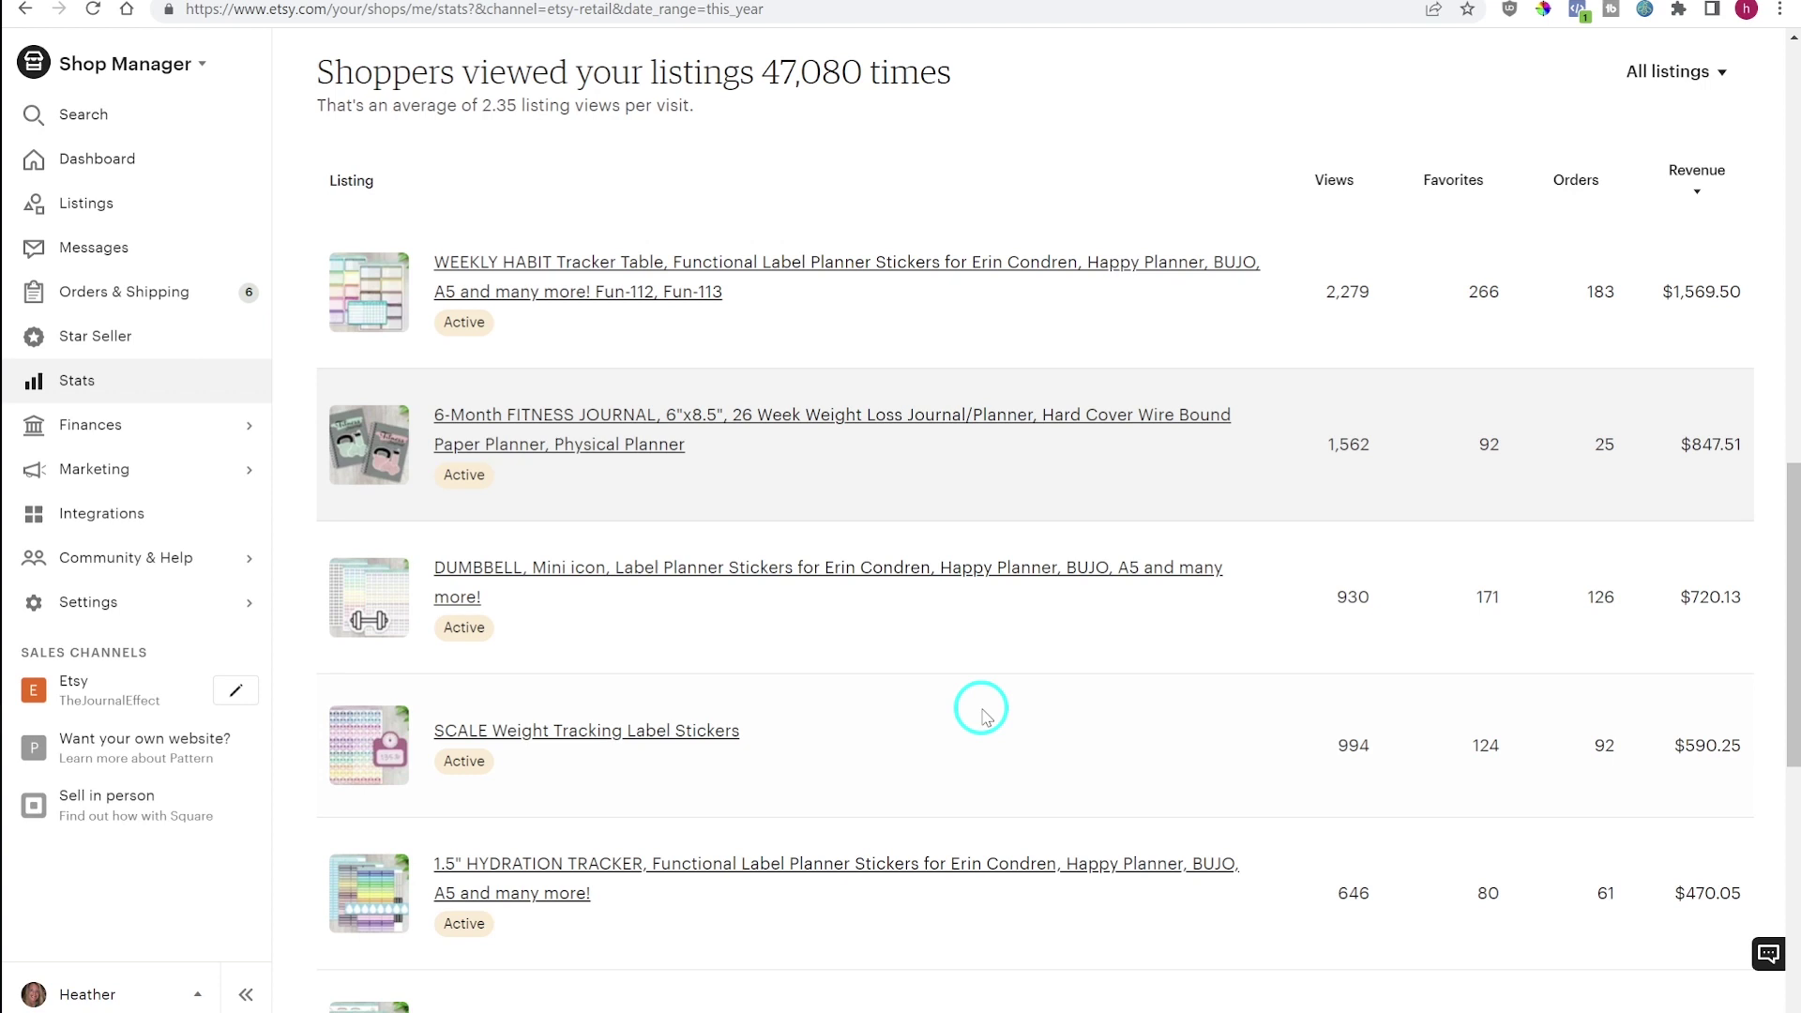
scroll(1304, 375, "down", 2)
scroll(1308, 405, "down", 1)
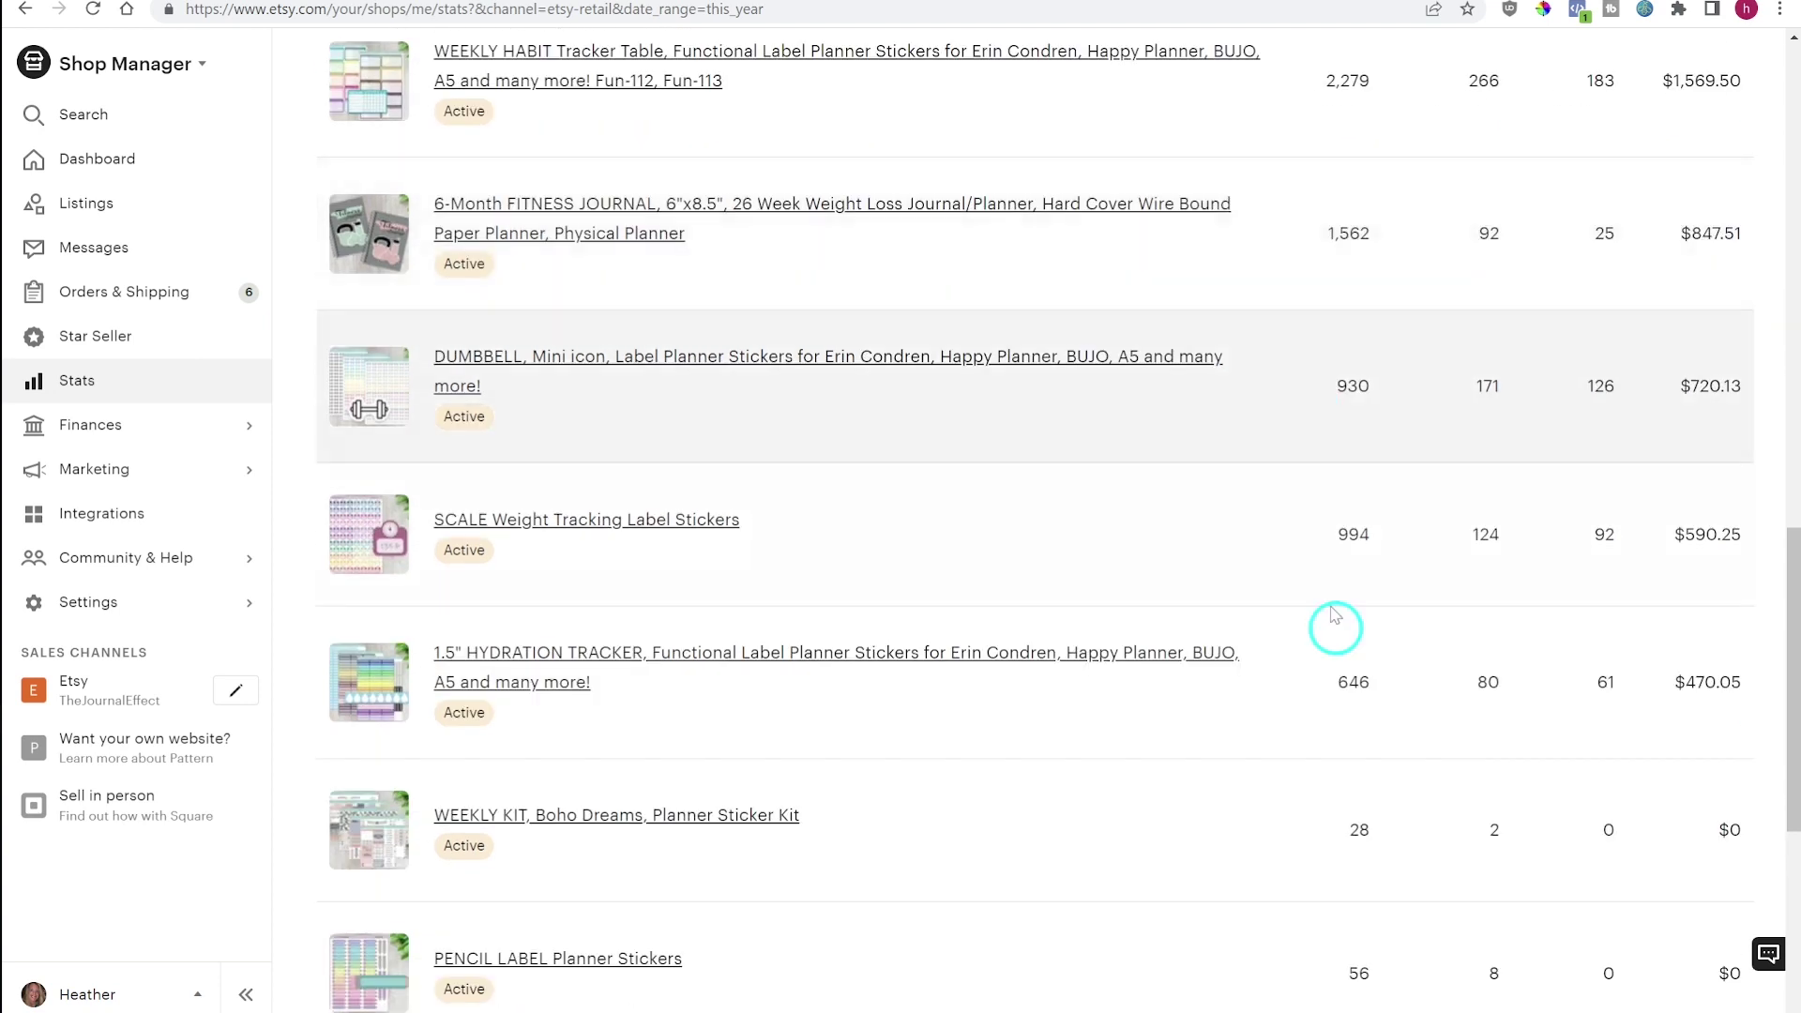
scroll(1686, 798, "up", 1)
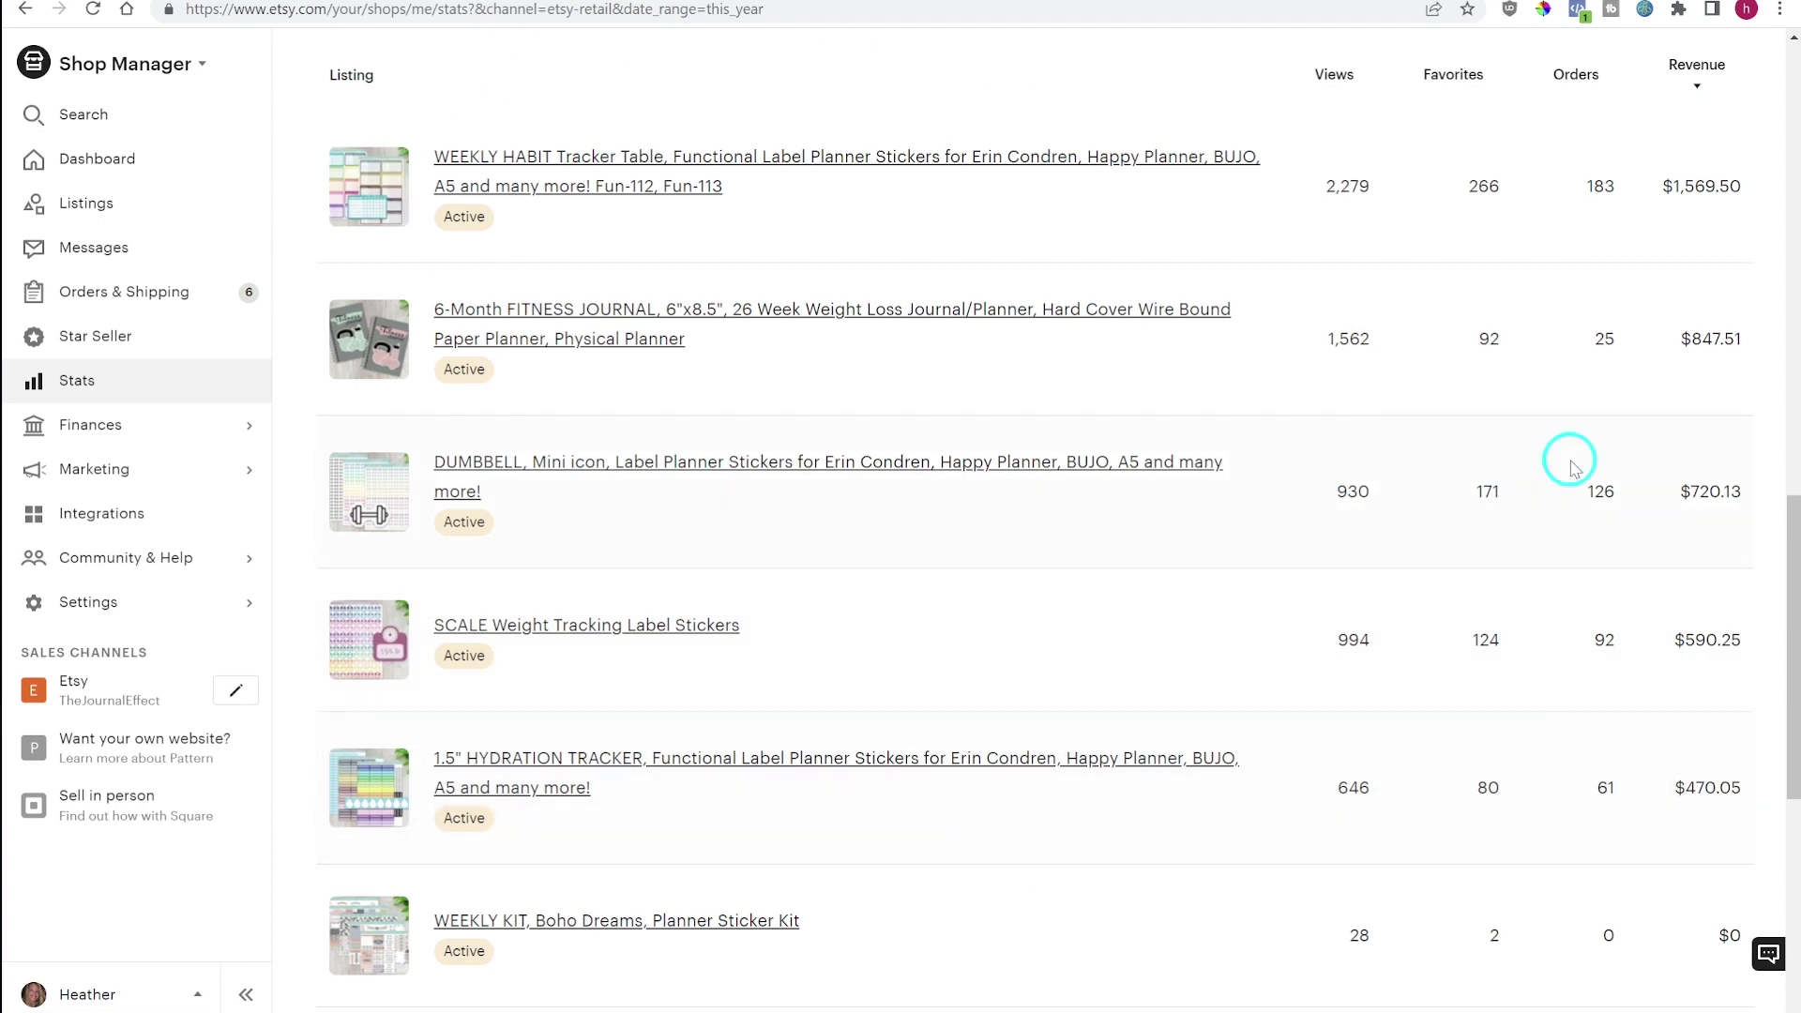
scroll(1416, 691, "down", 4)
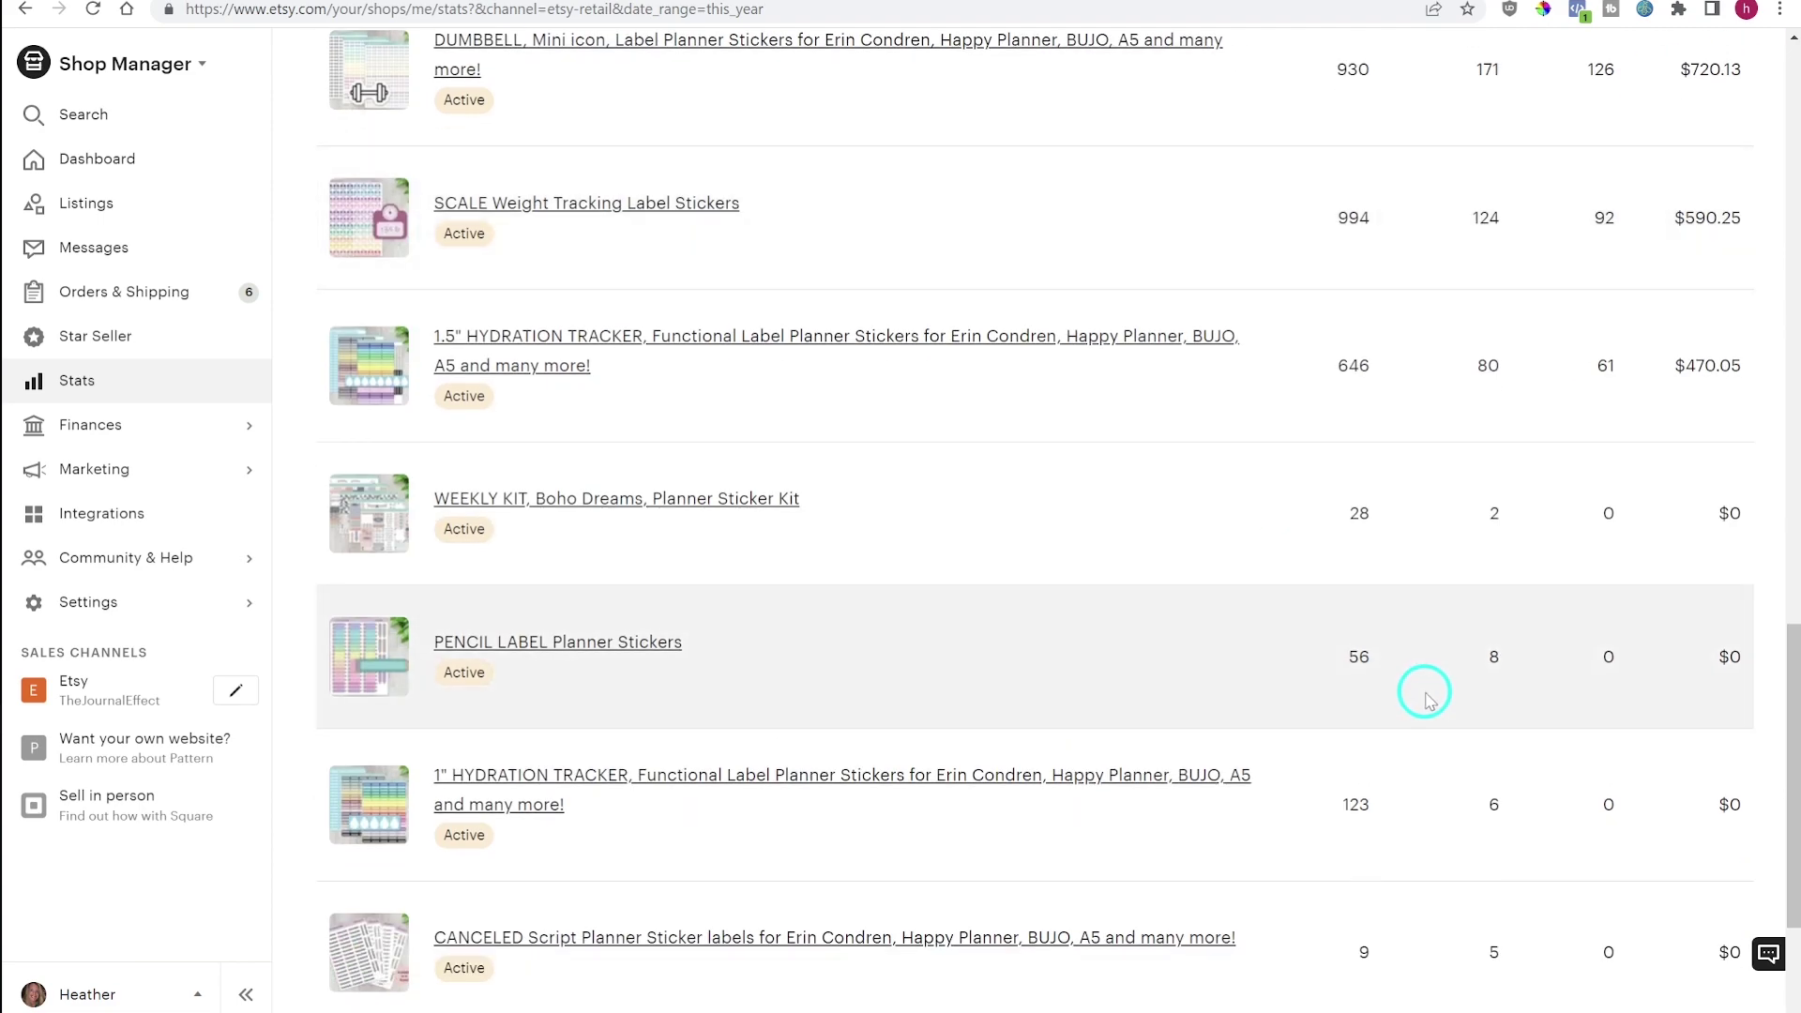
scroll(1696, 699, "down", 3)
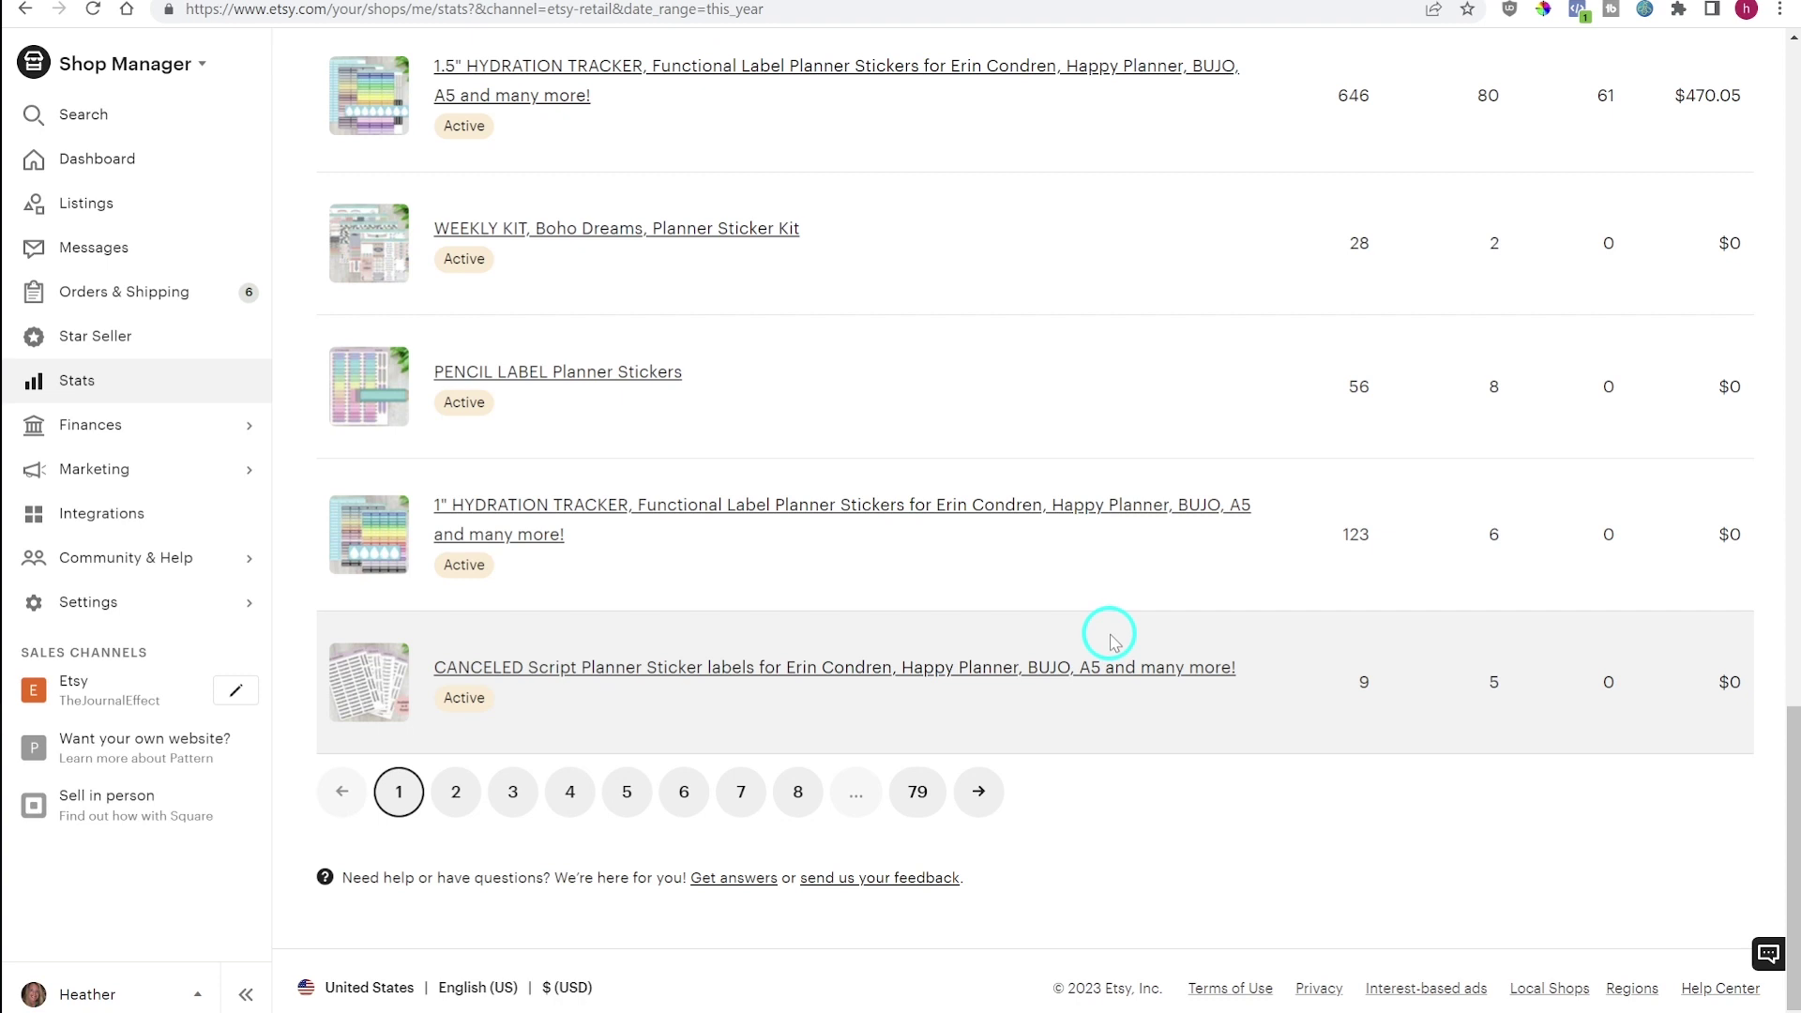
scroll(1113, 641, "up", 1)
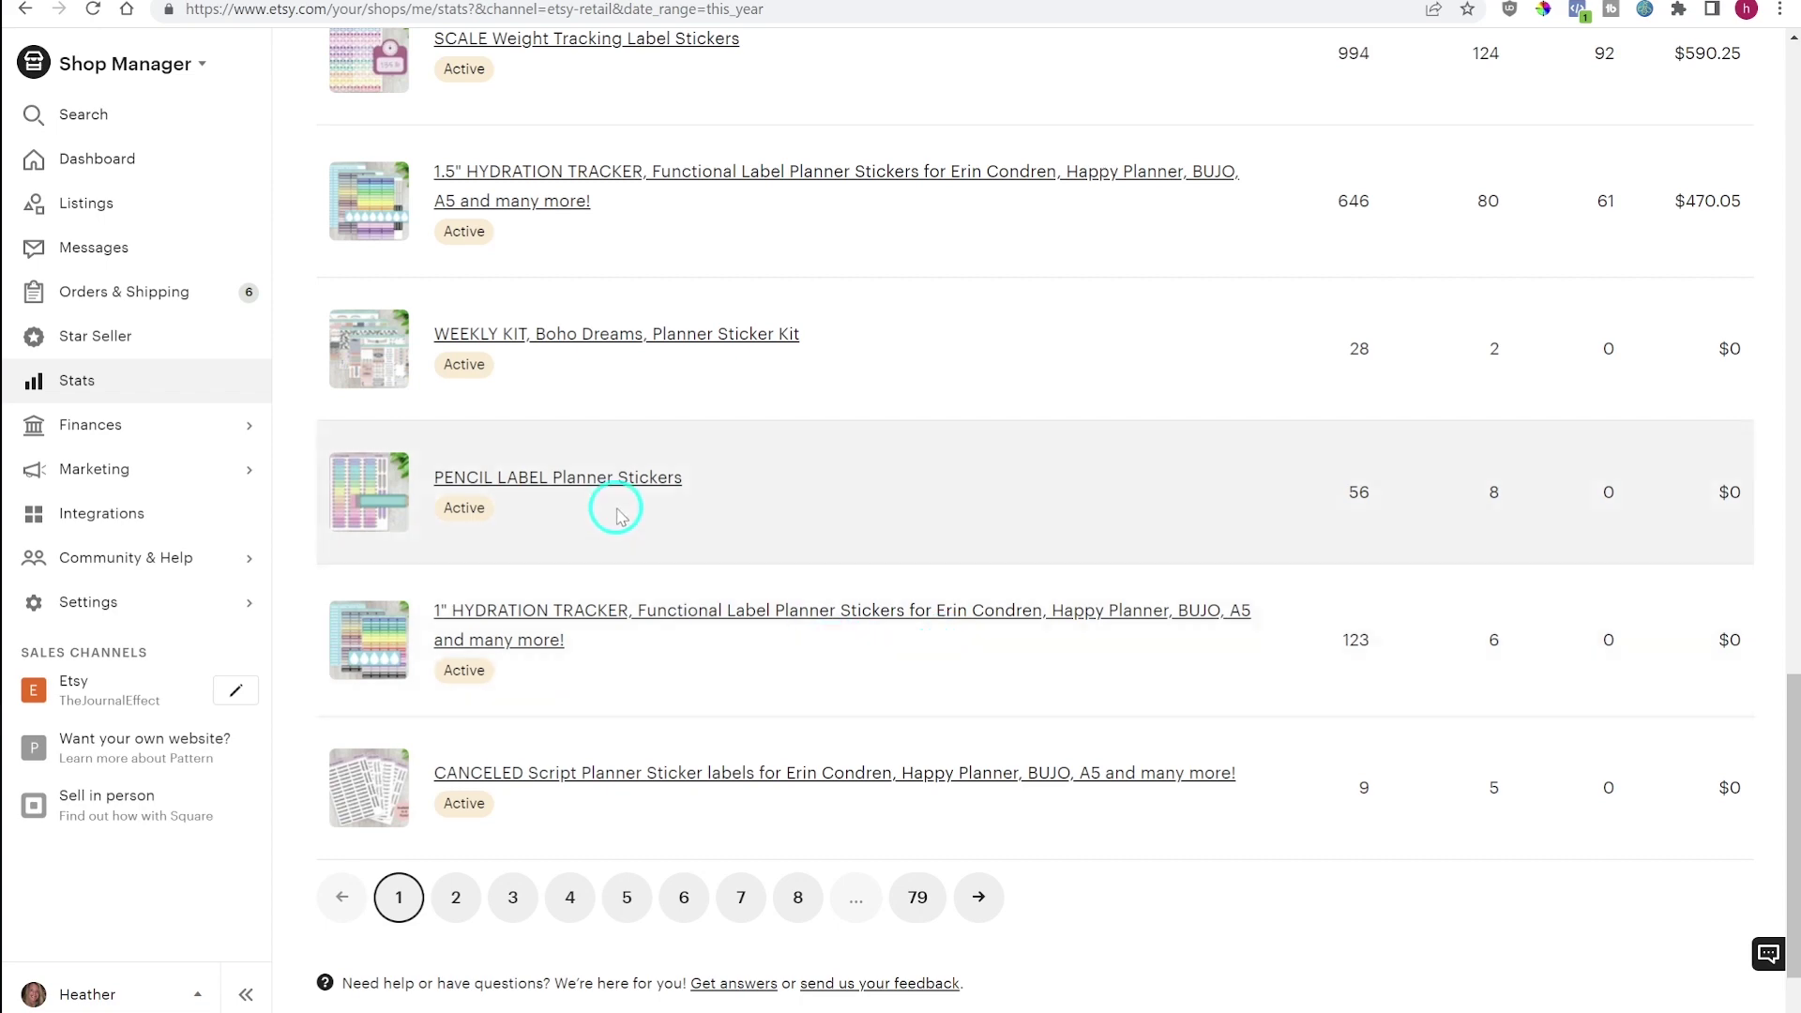
Review the listings on page 2 of the revenue-sorted table.
left_click(455, 899)
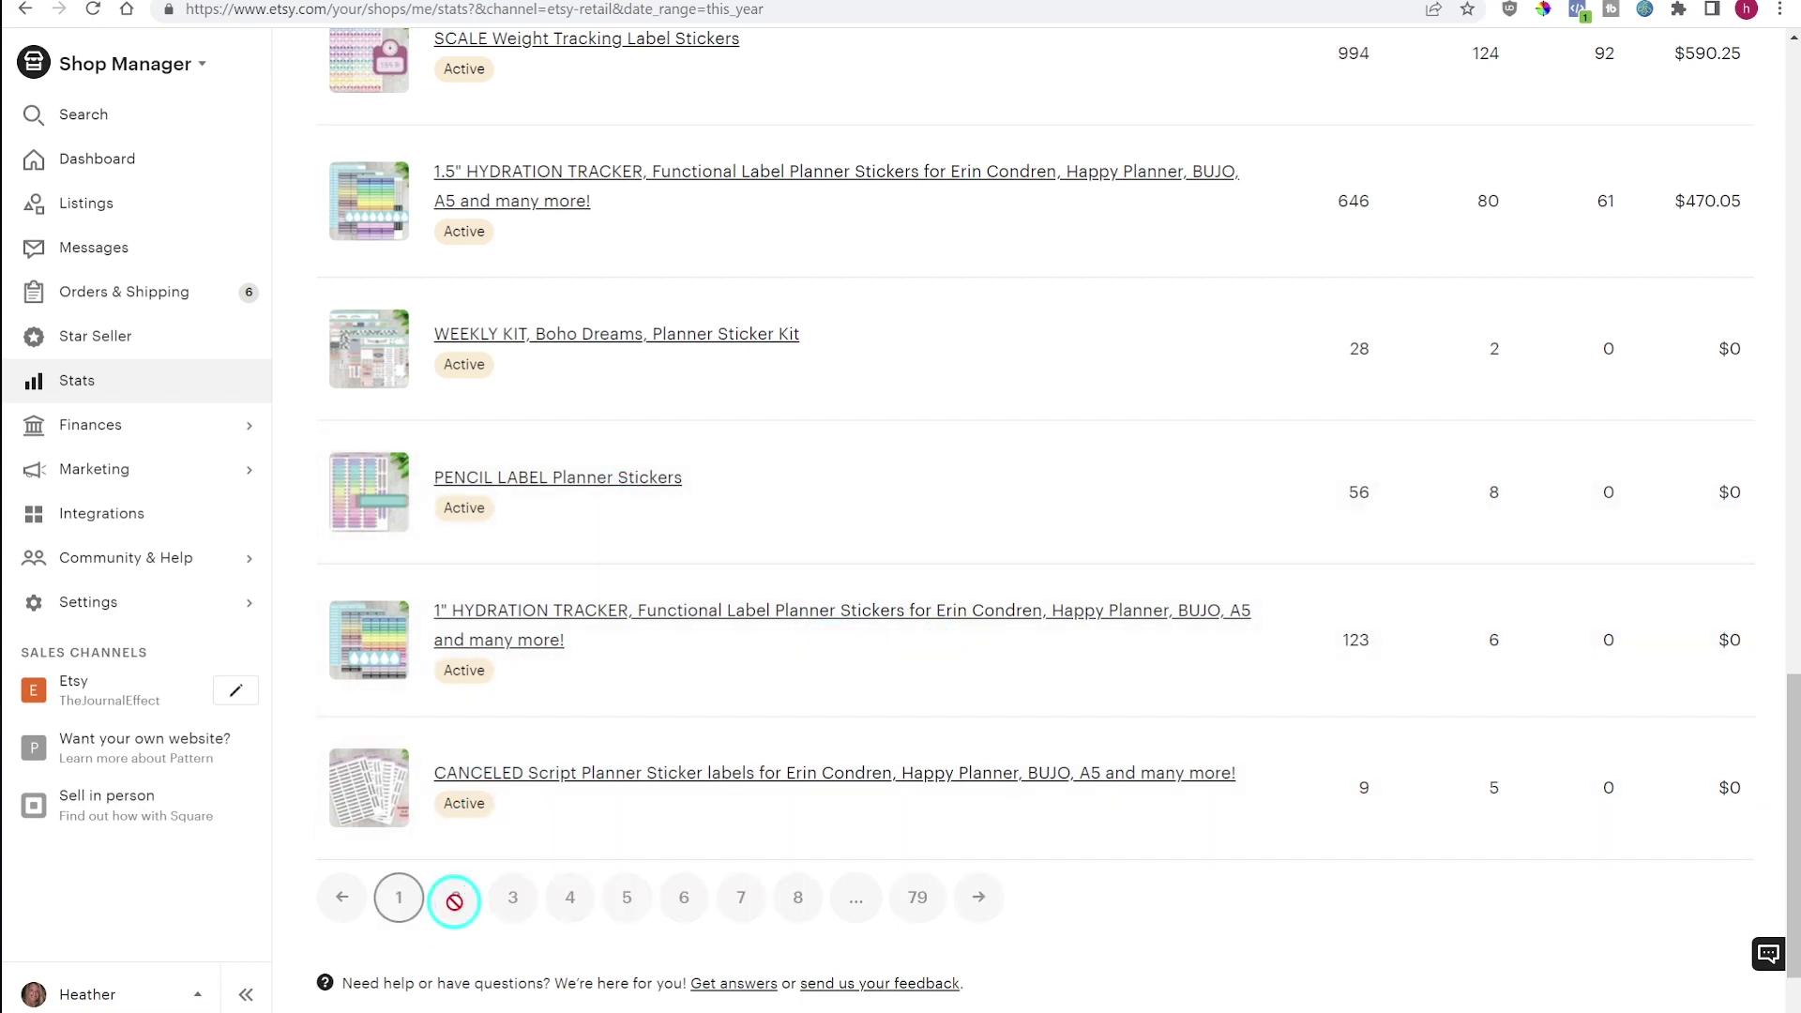
scroll(1150, 649, "up", 5)
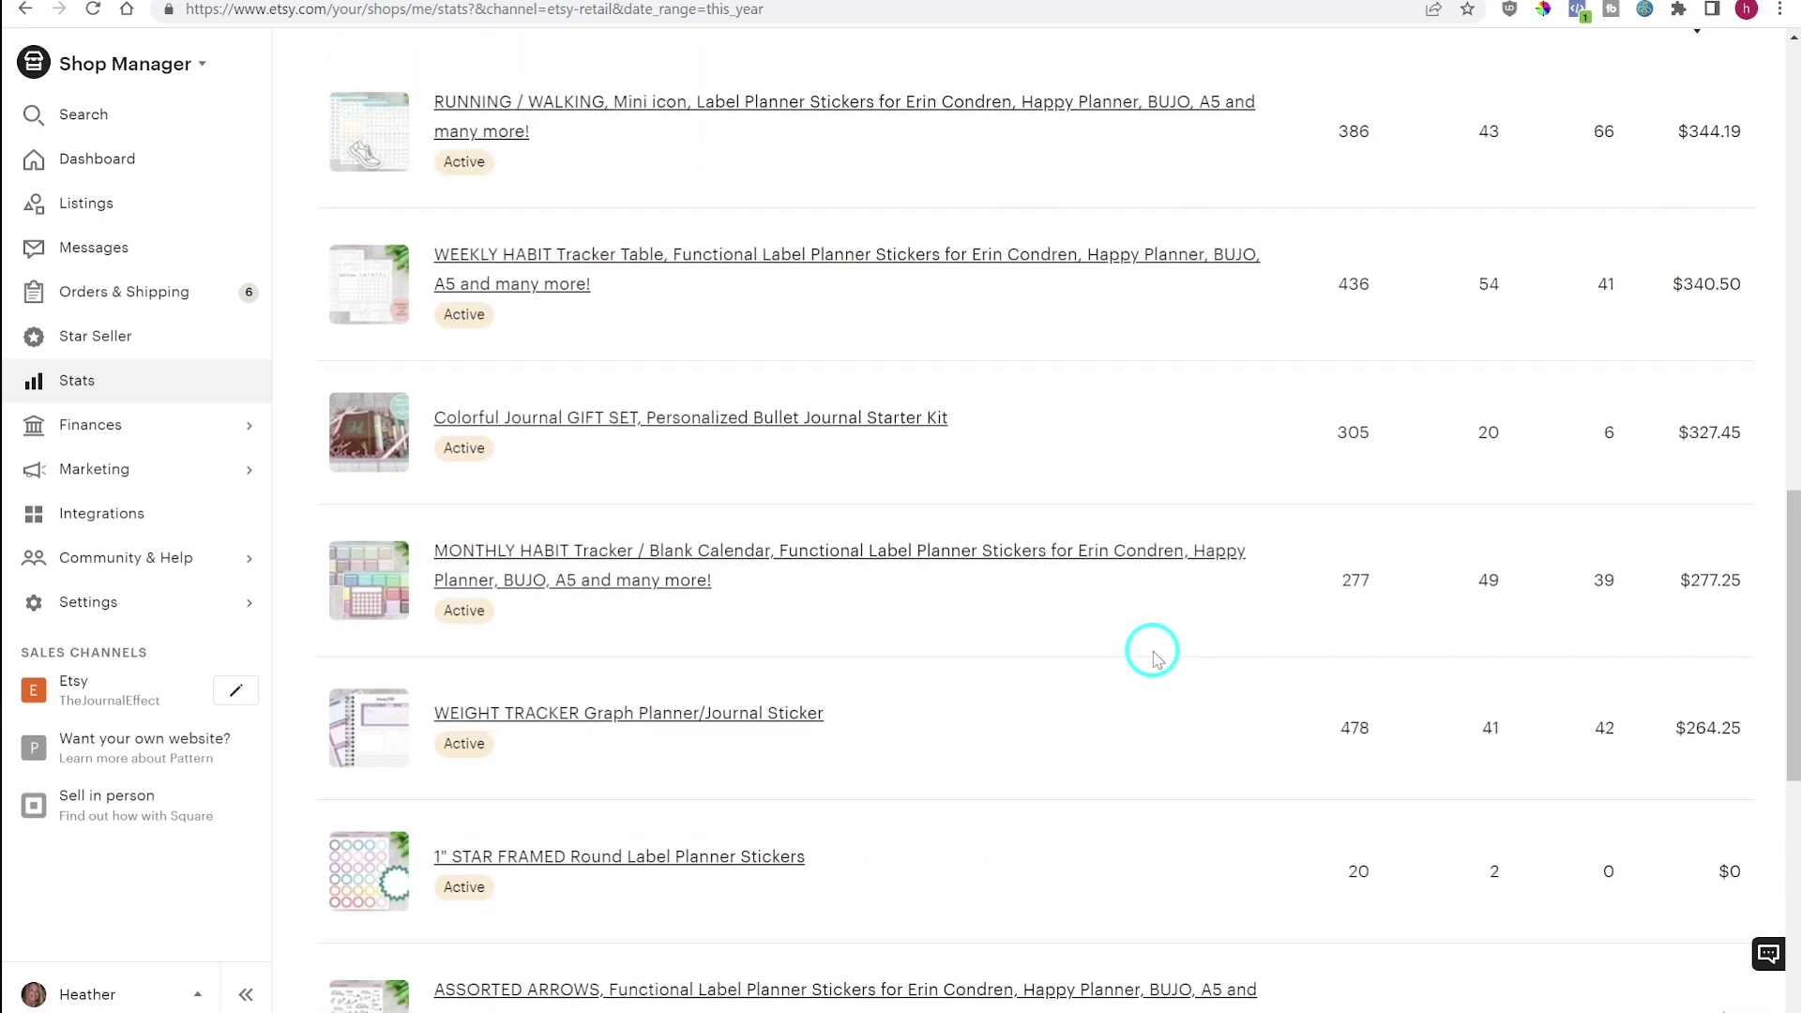
scroll(1159, 610, "up", 2)
scroll(1624, 957, "down", 2)
scroll(1626, 933, "down", 7)
Review the listings on page 3 of the revenue-sorted table, comparing their views, favorites, orders and revenue.
left_click(513, 948)
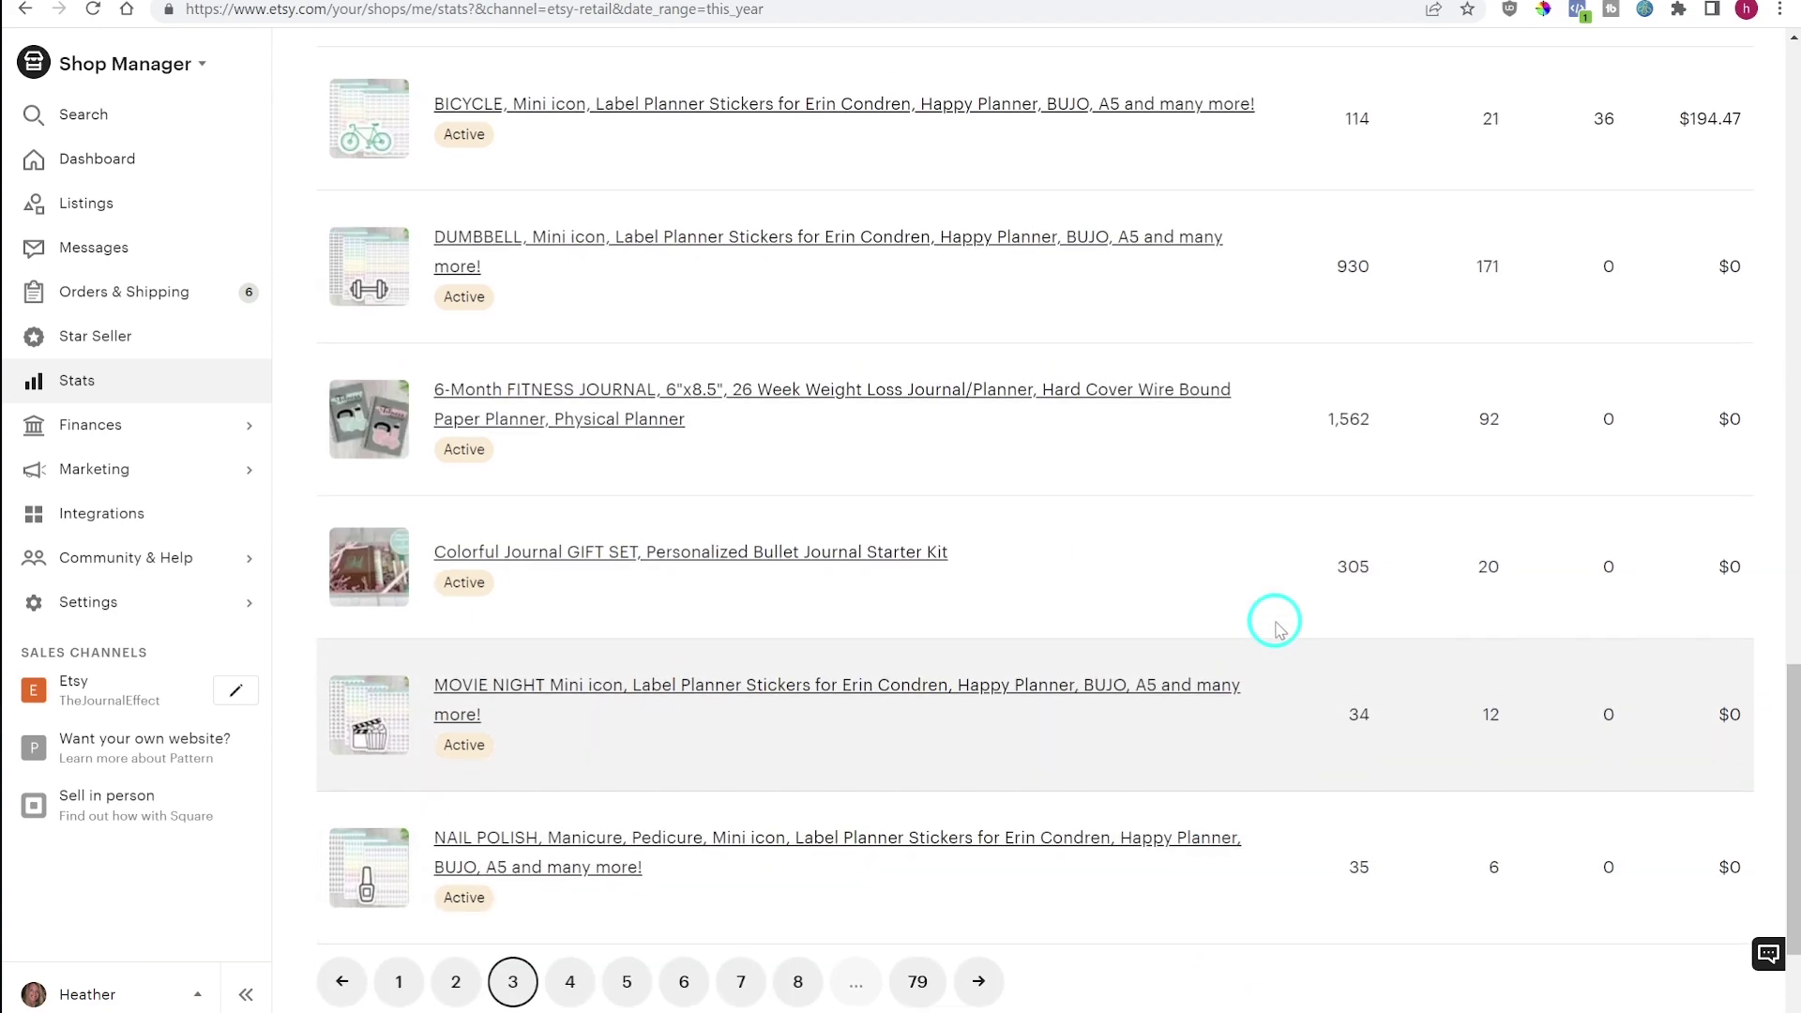
scroll(1271, 623, "up", 9)
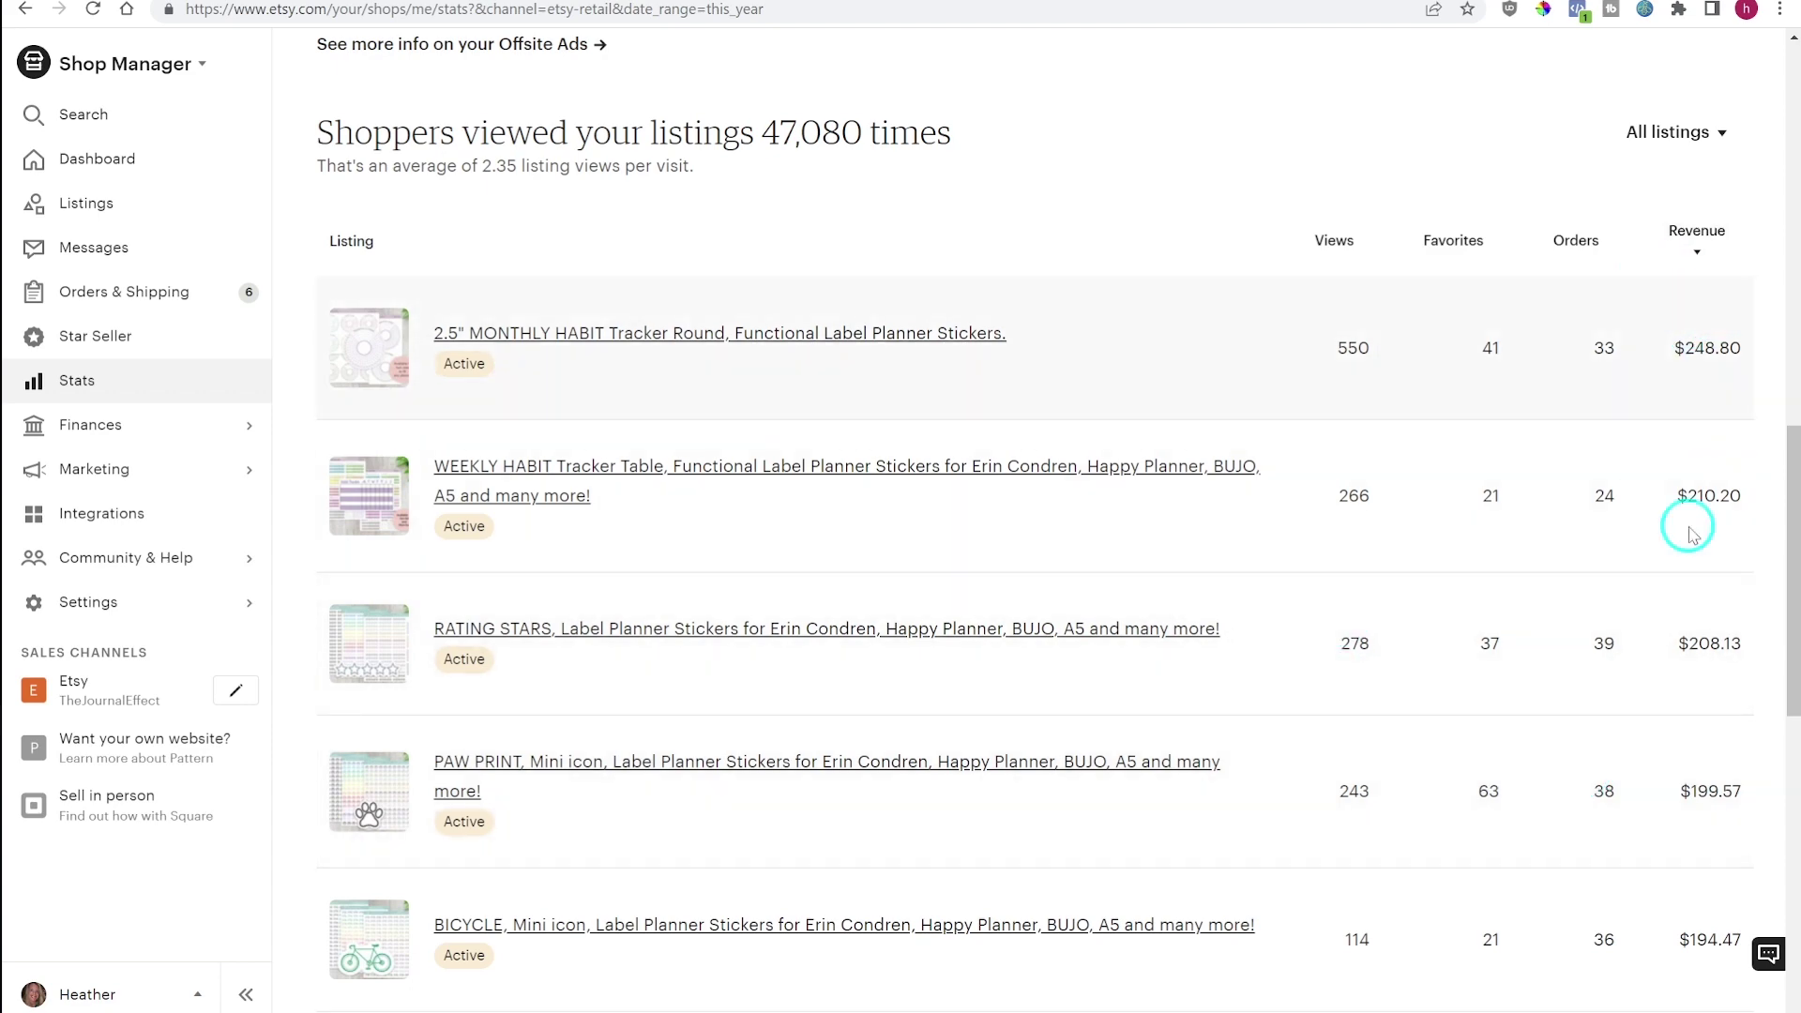
scroll(1619, 741, "down", 1)
scroll(1617, 740, "down", 3)
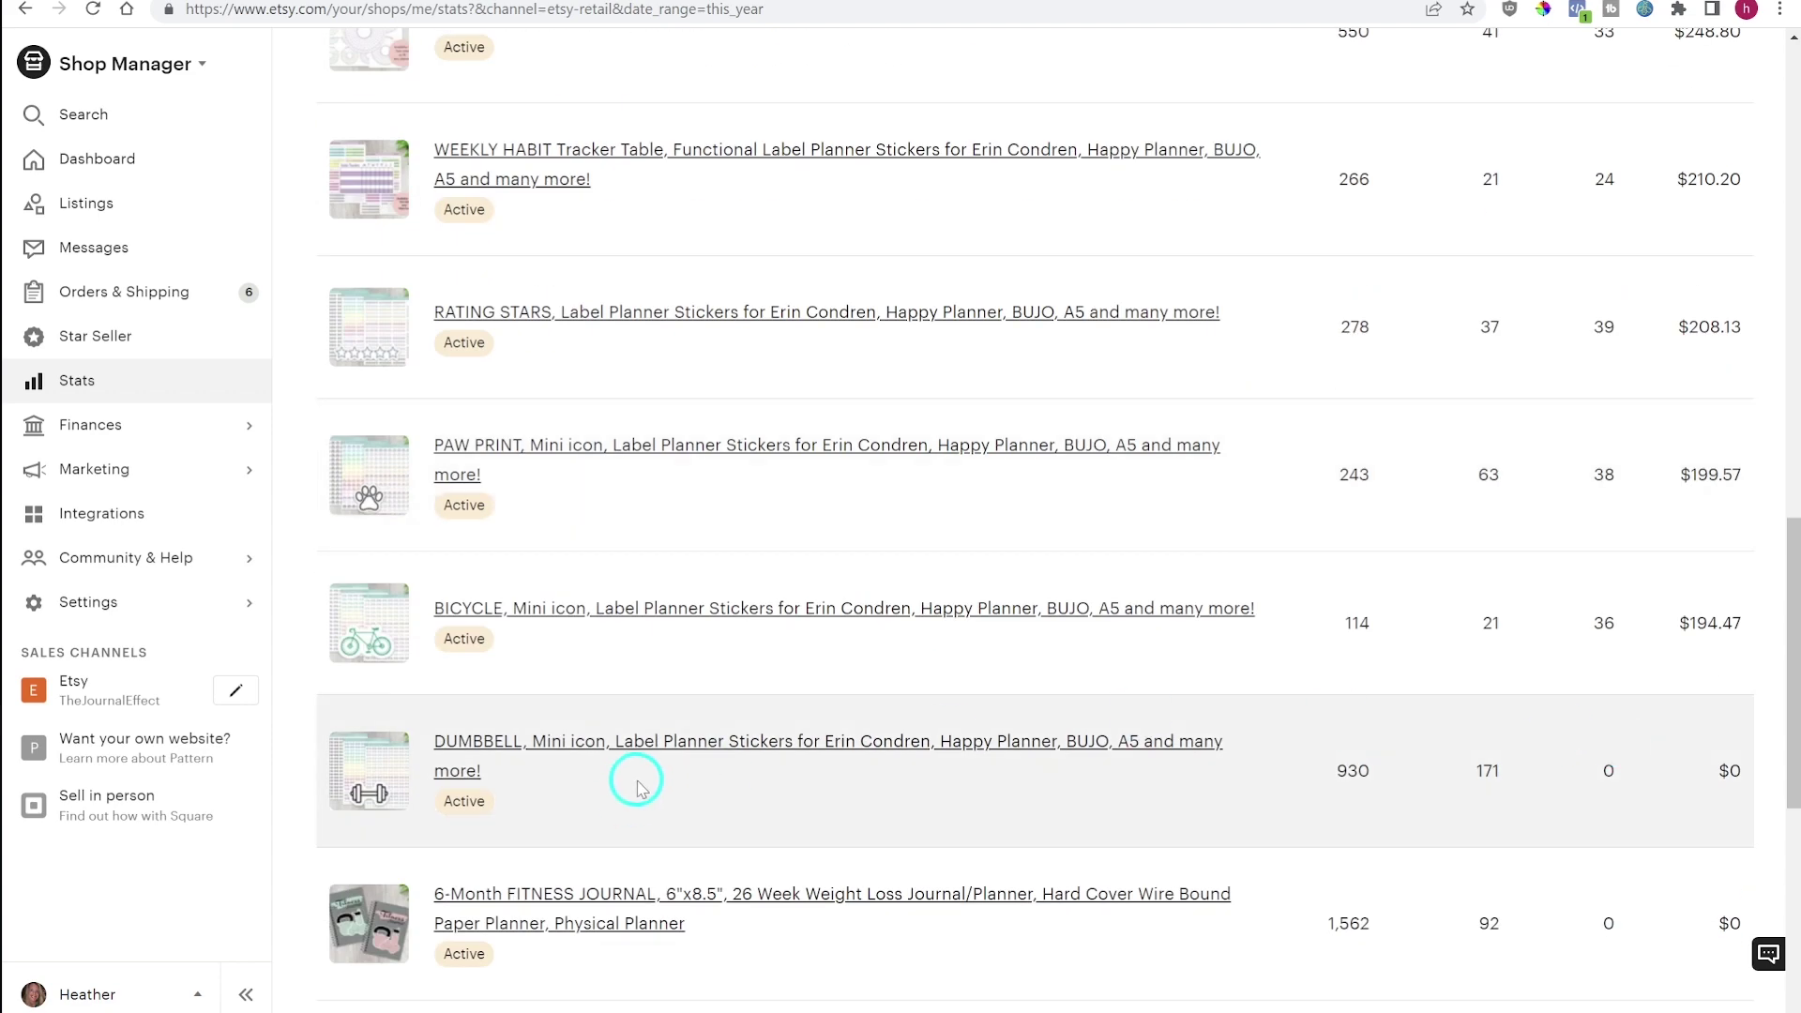
scroll(636, 784, "up", 1)
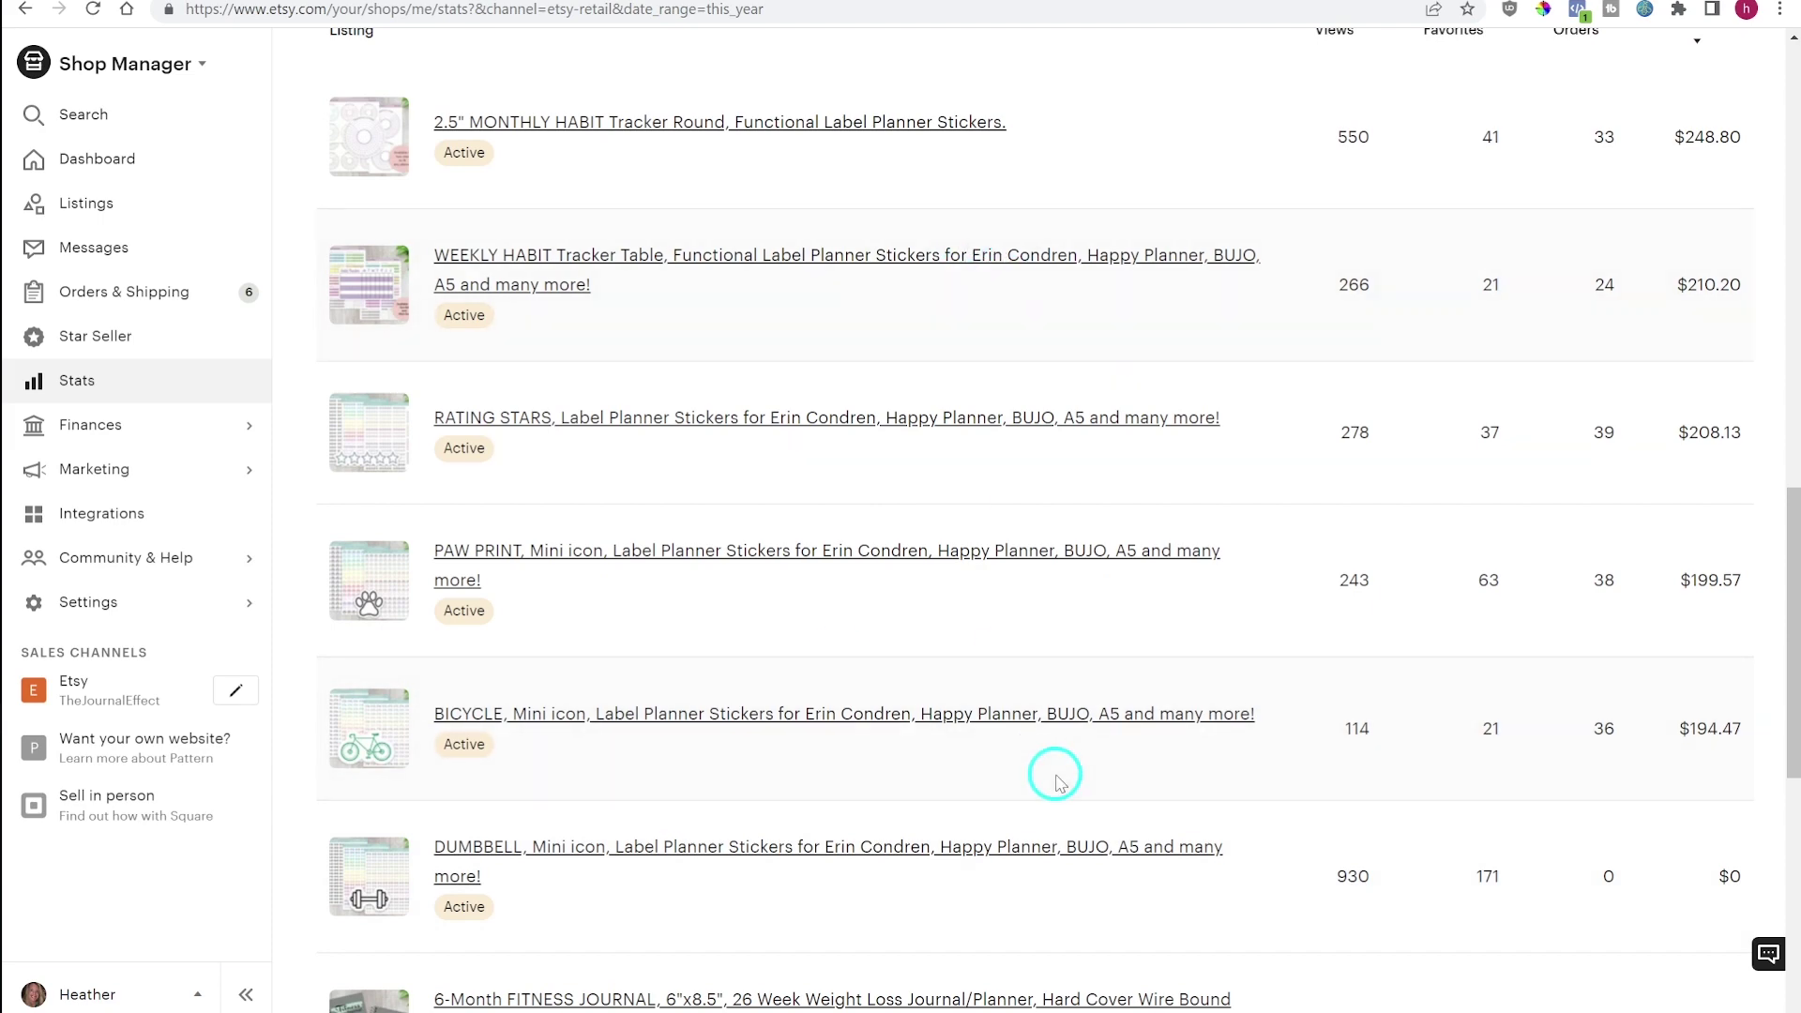
scroll(1054, 773, "down", 3)
scroll(1057, 782, "down", 1)
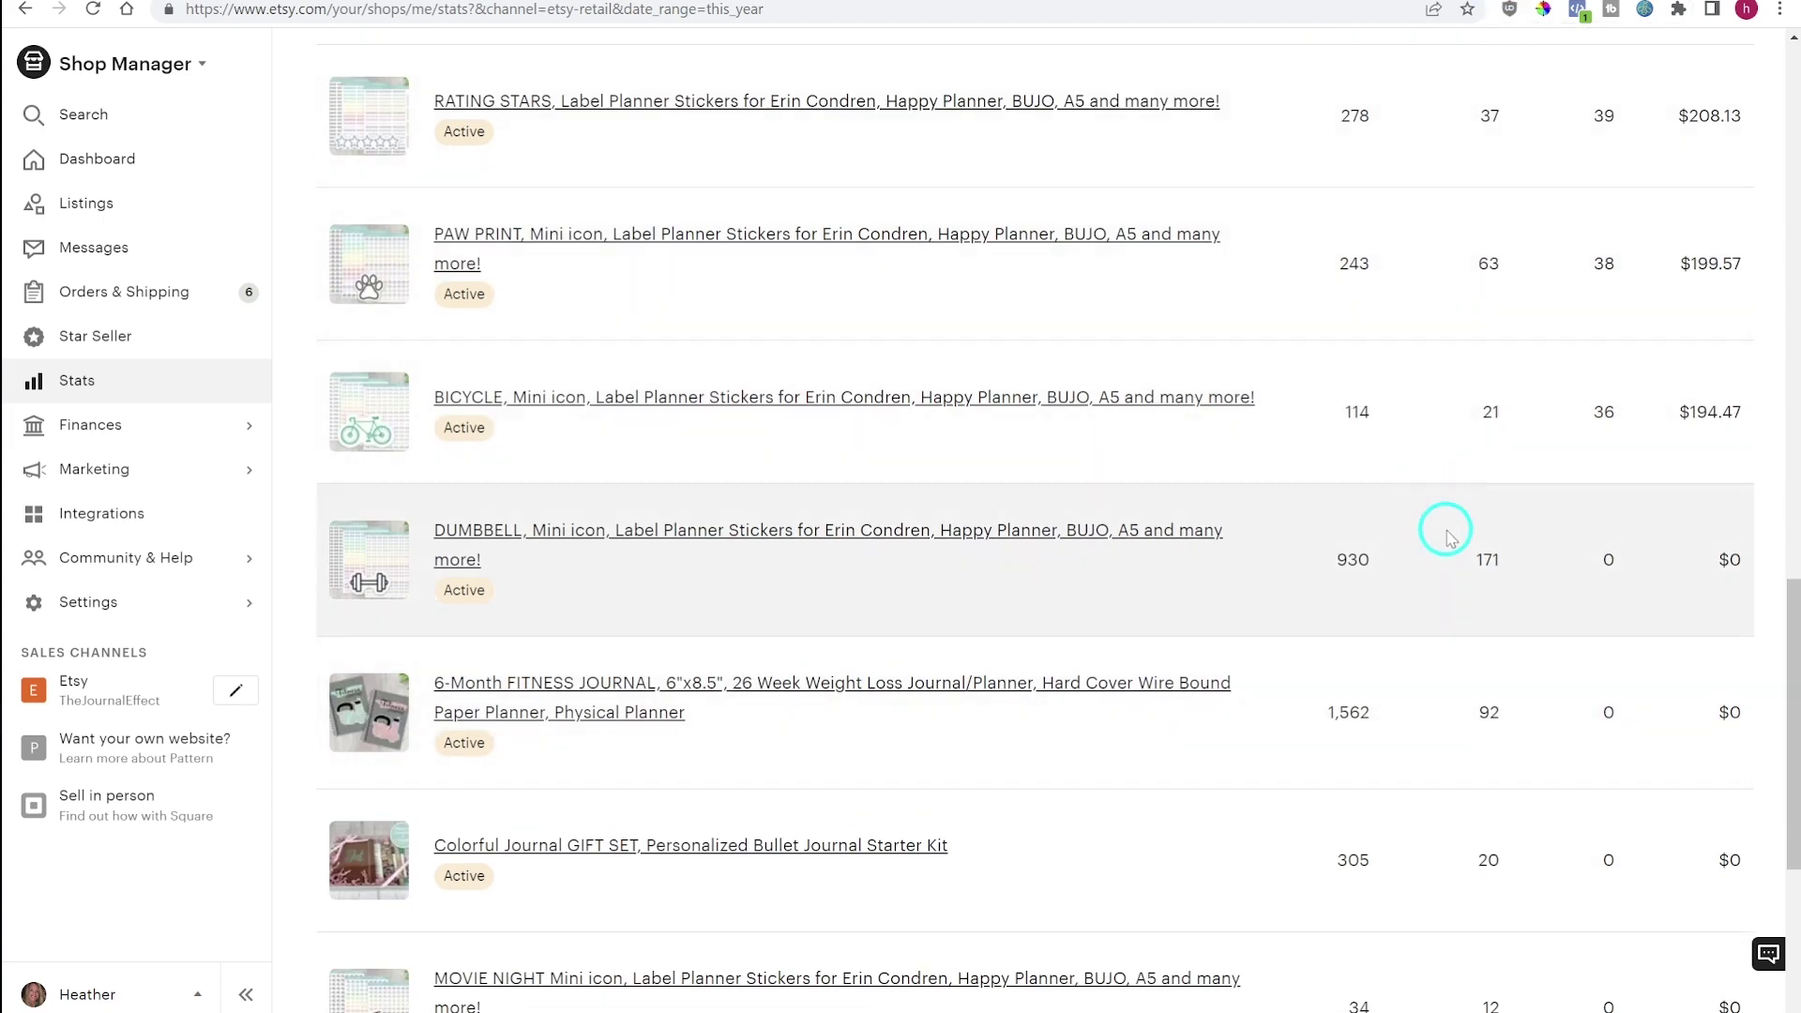
scroll(1474, 591, "down", 2)
scroll(1388, 937, "down", 3)
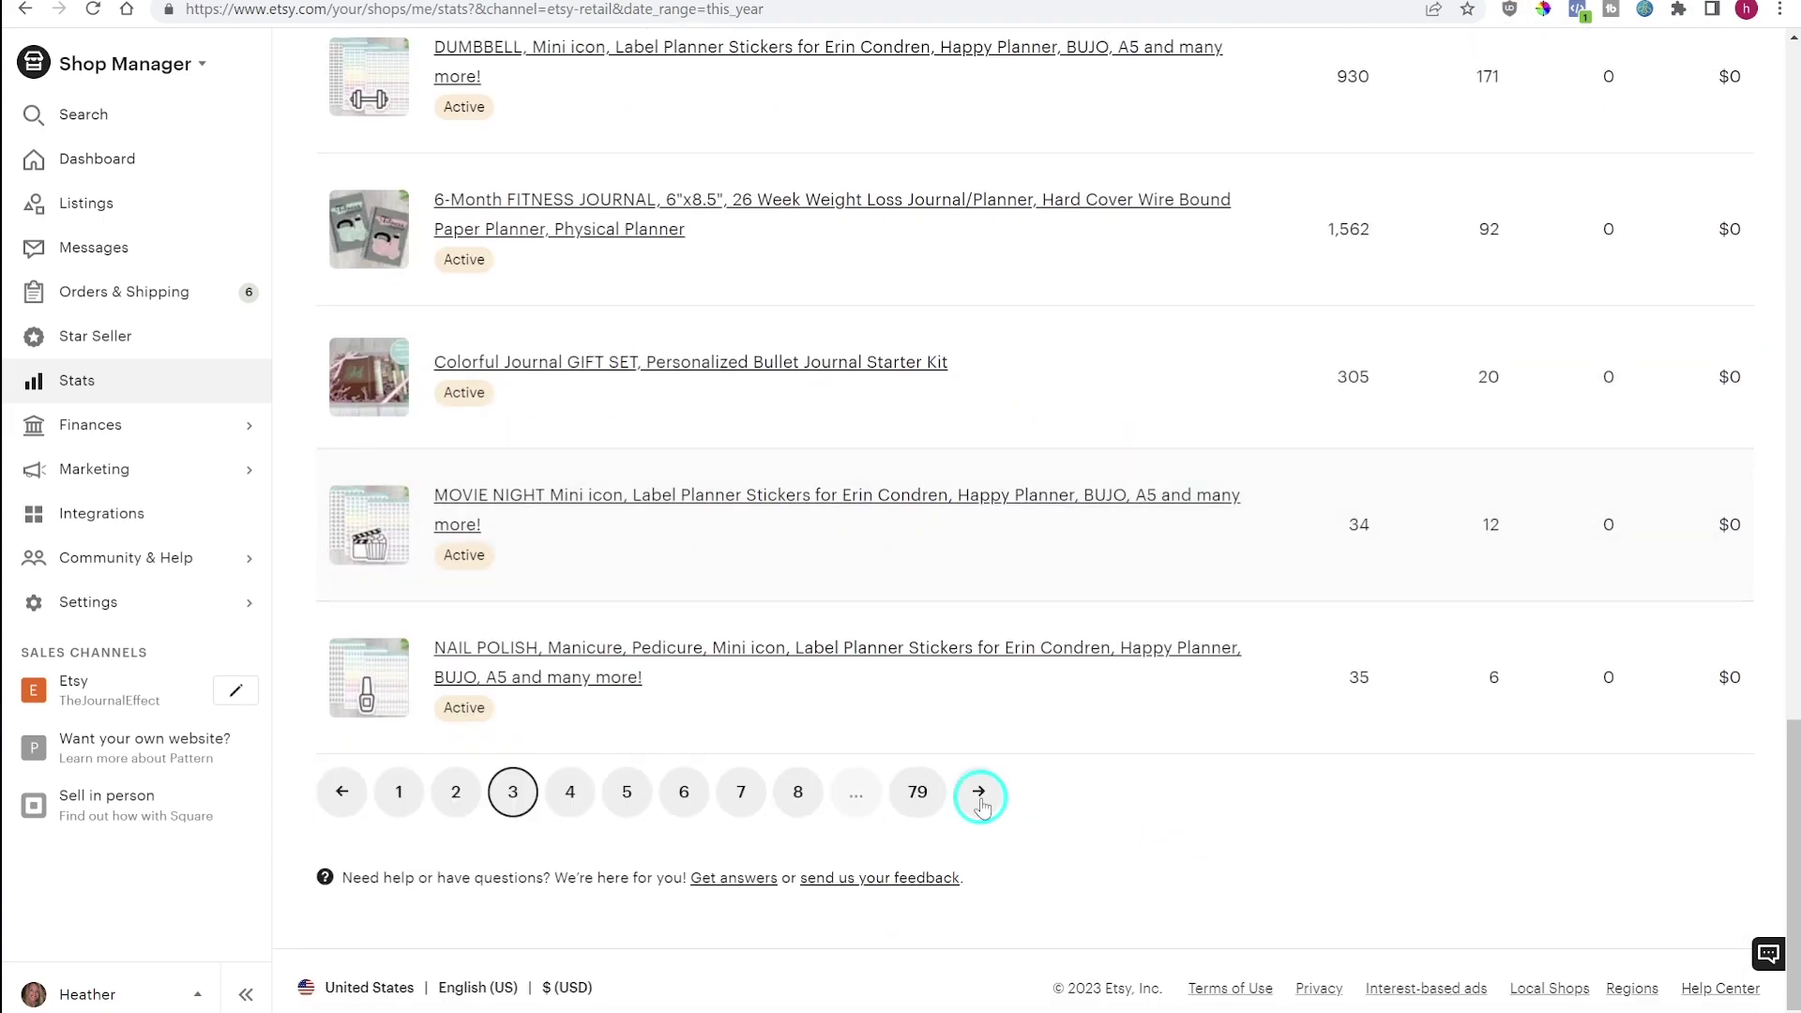
Open the shop's payment account and look over the amount due, available deposit and this month's activity summary.
scroll(692, 884, "up", 15)
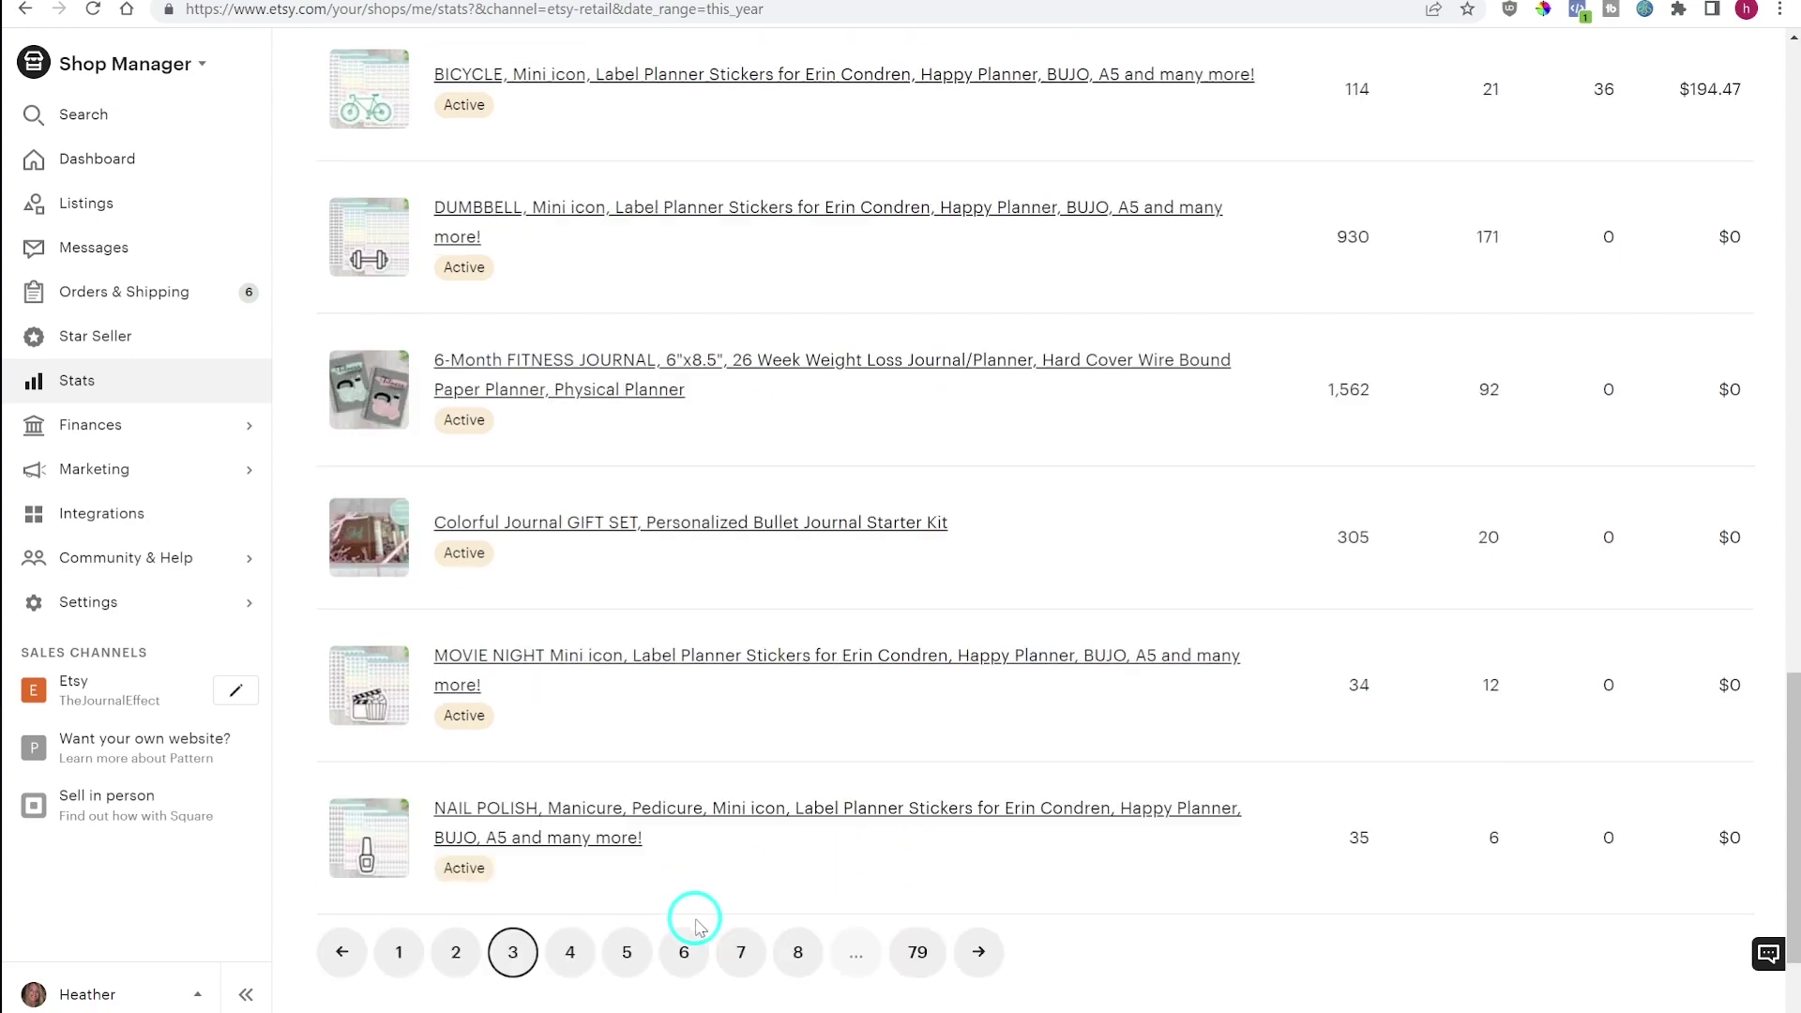
scroll(694, 919, "up", 5)
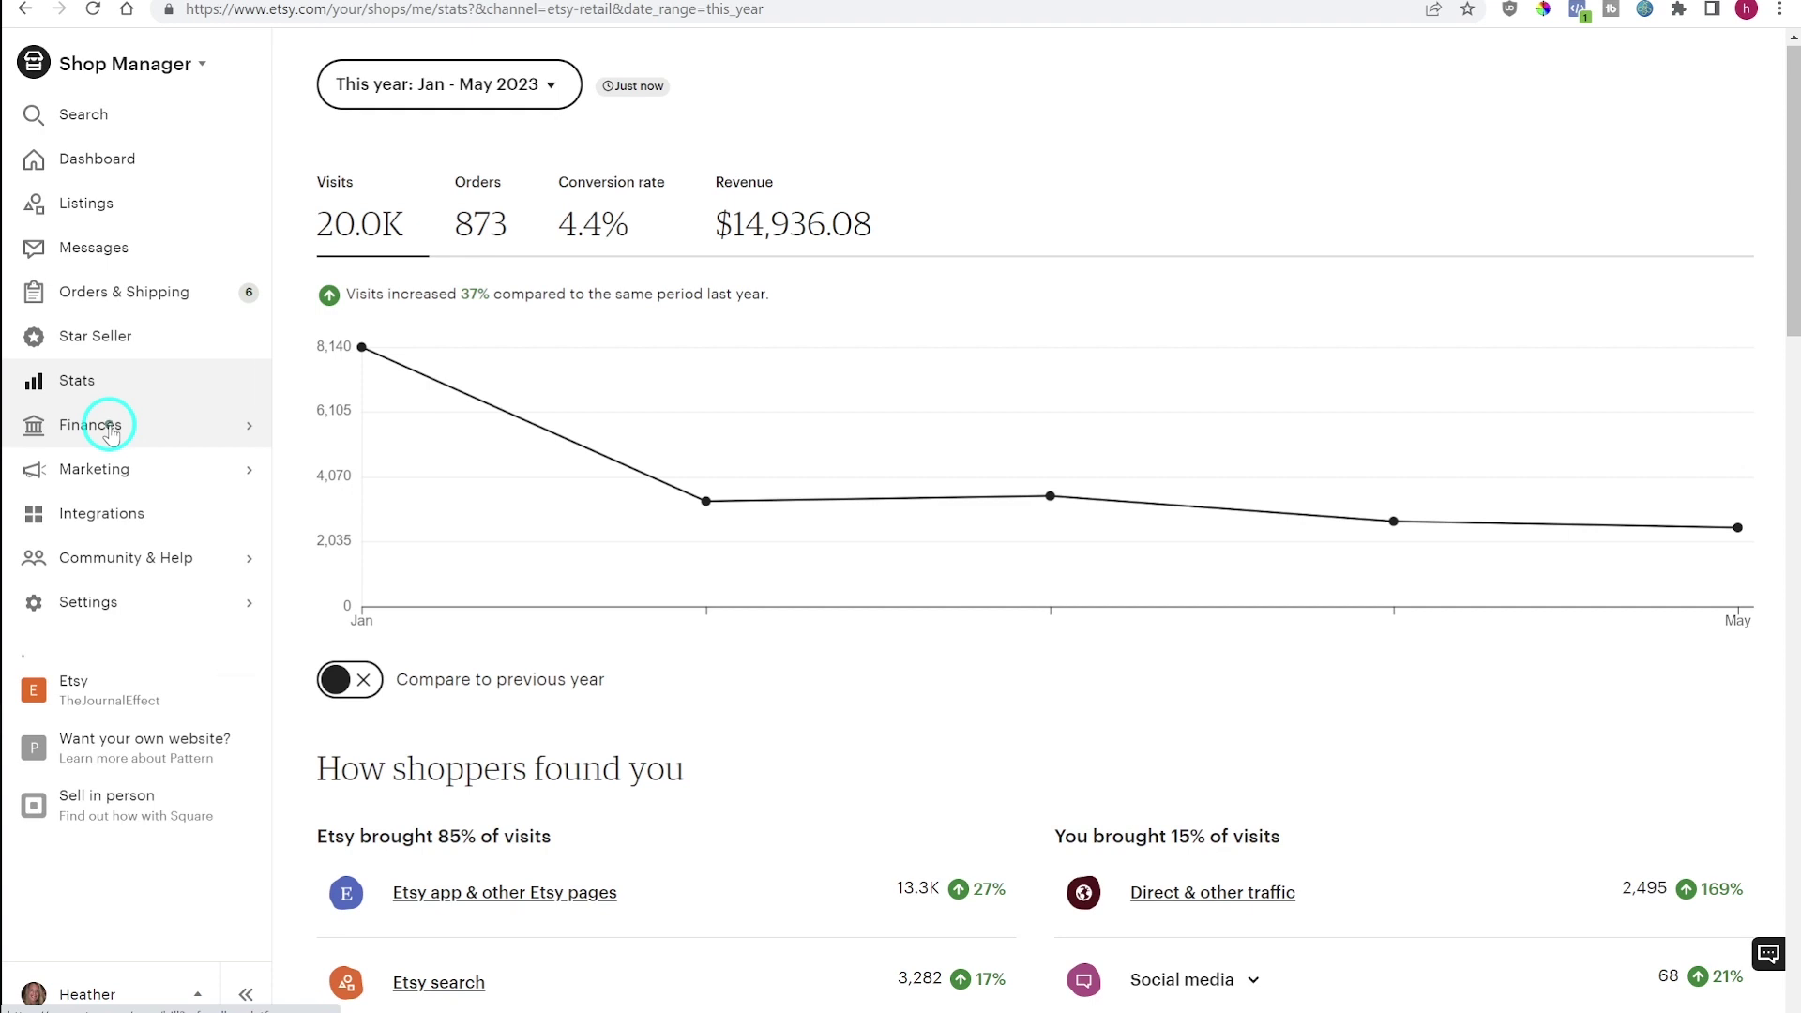
left_click(110, 432)
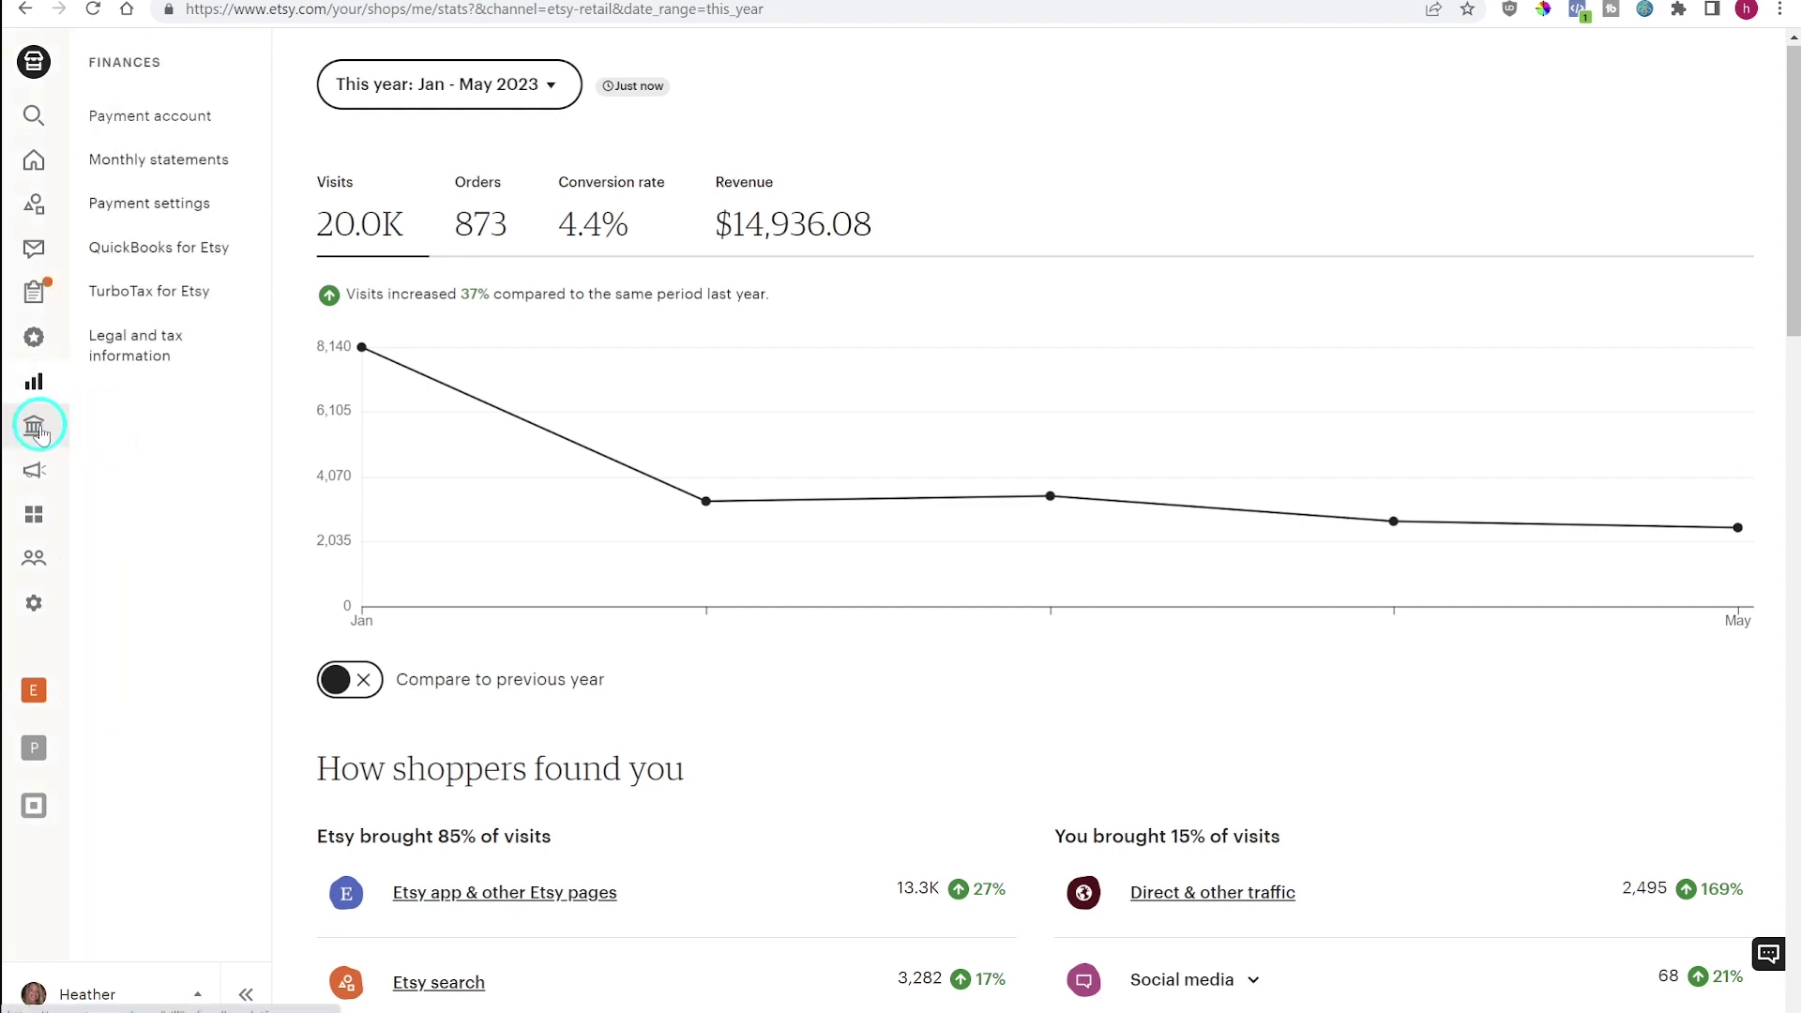
left_click(192, 137)
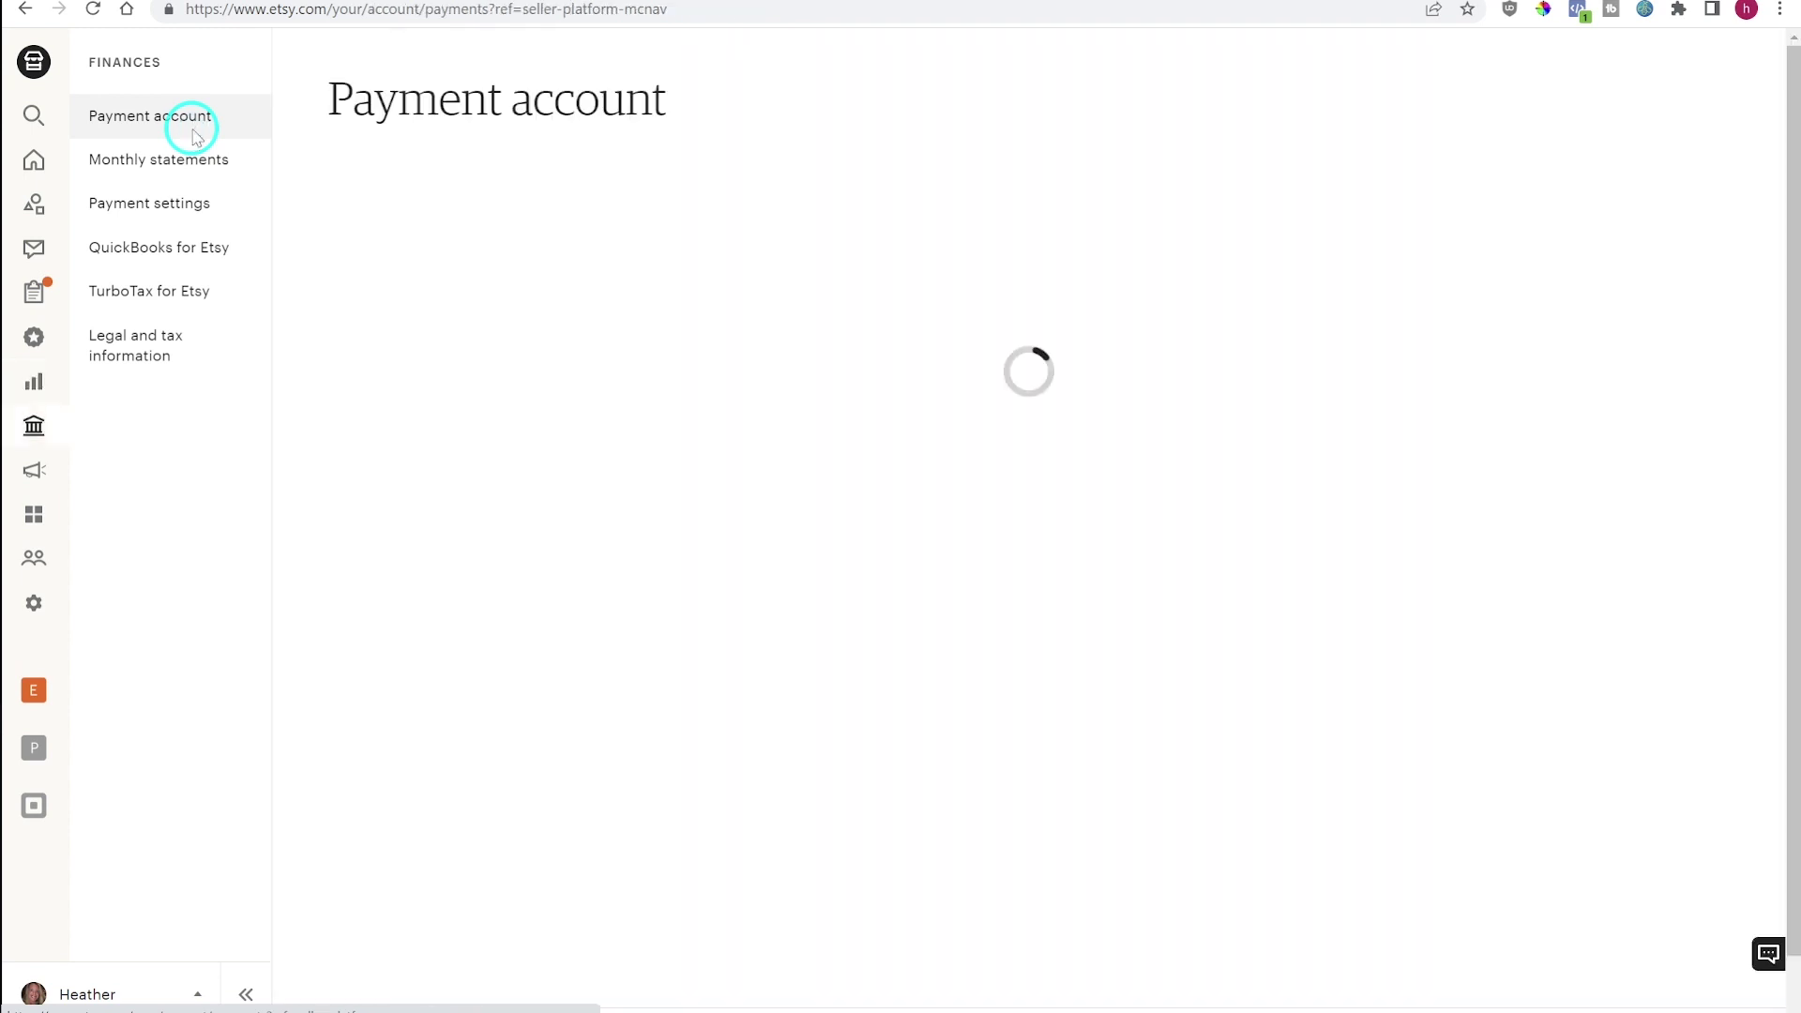
scroll(847, 536, "down", 1)
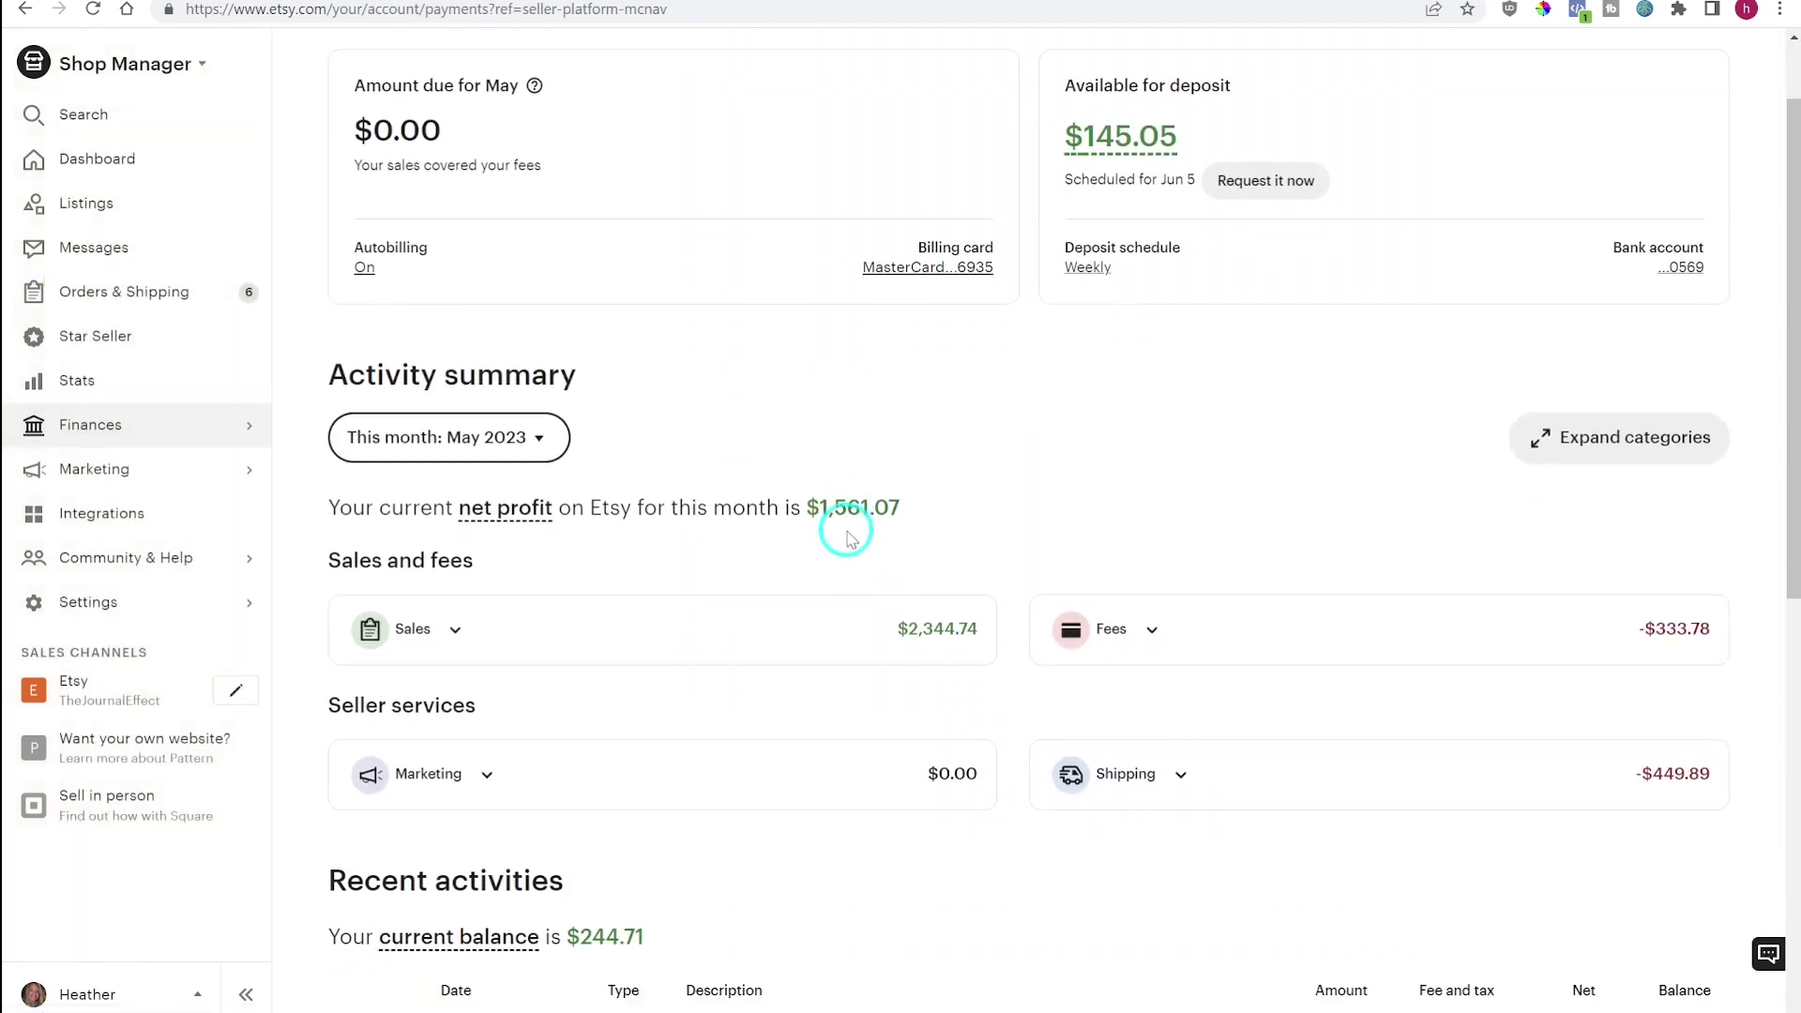
scroll(847, 536, "up", 1)
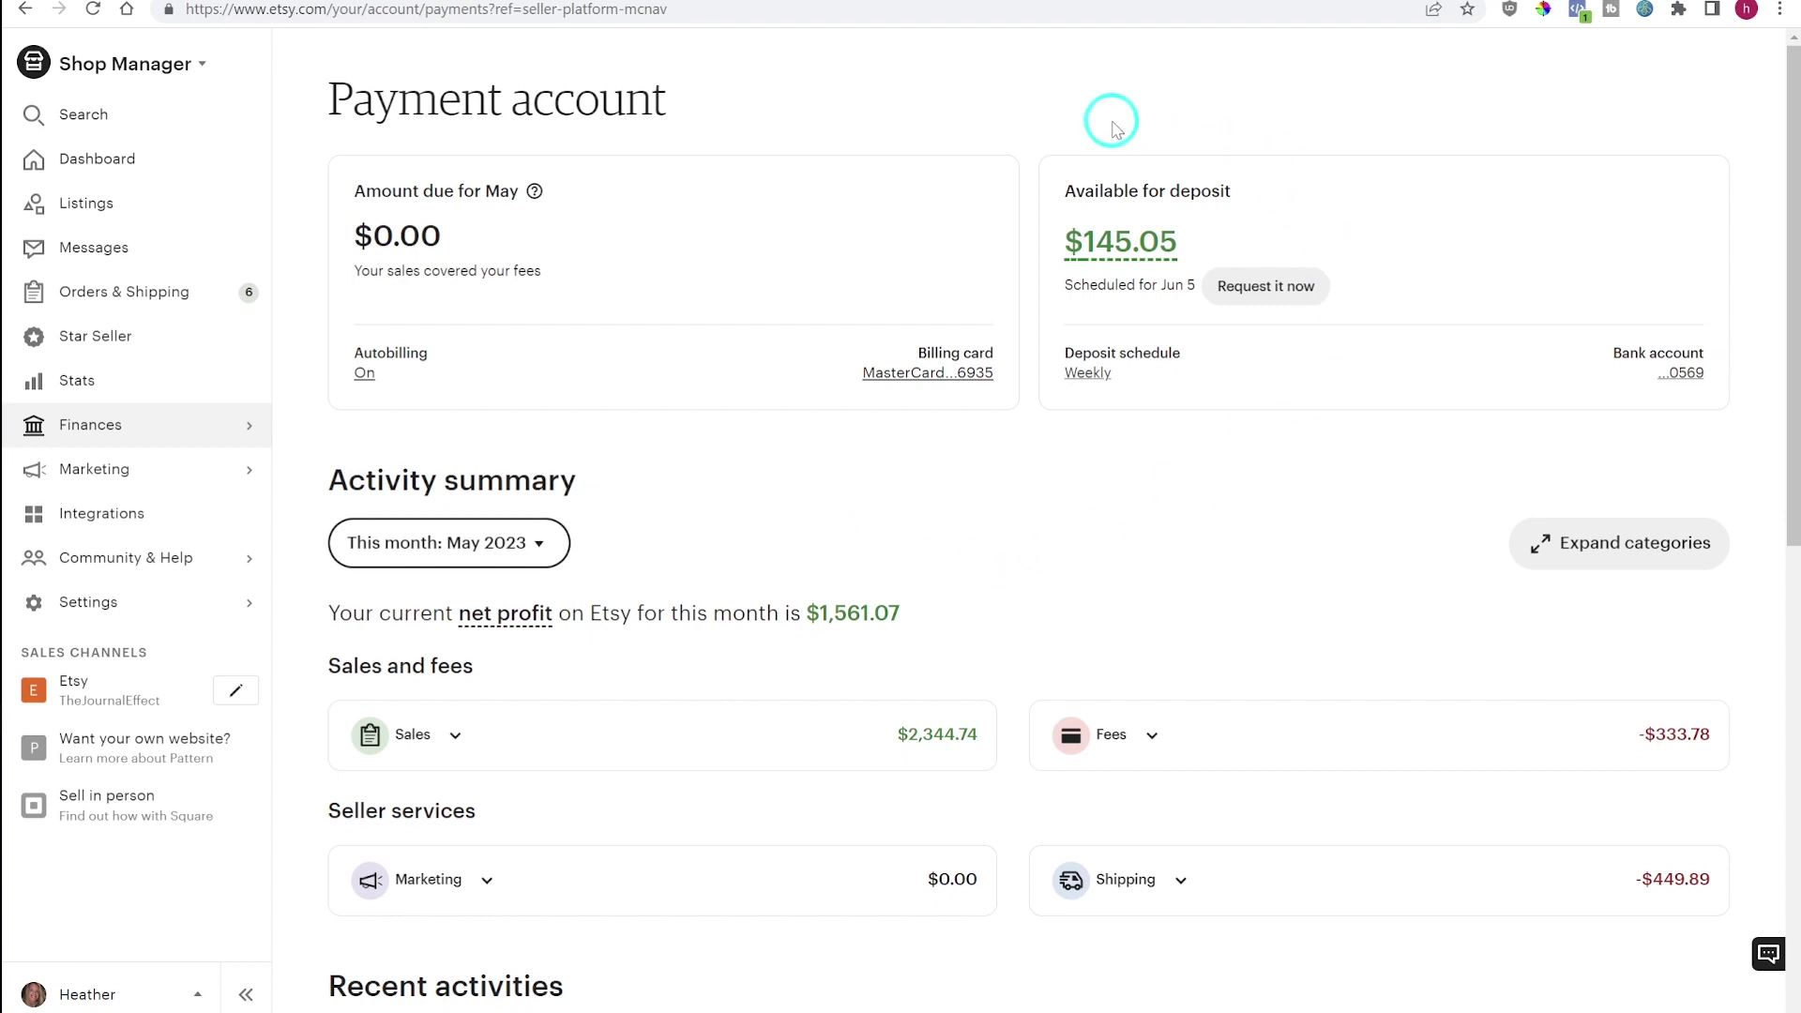
scroll(896, 480, "down", 1)
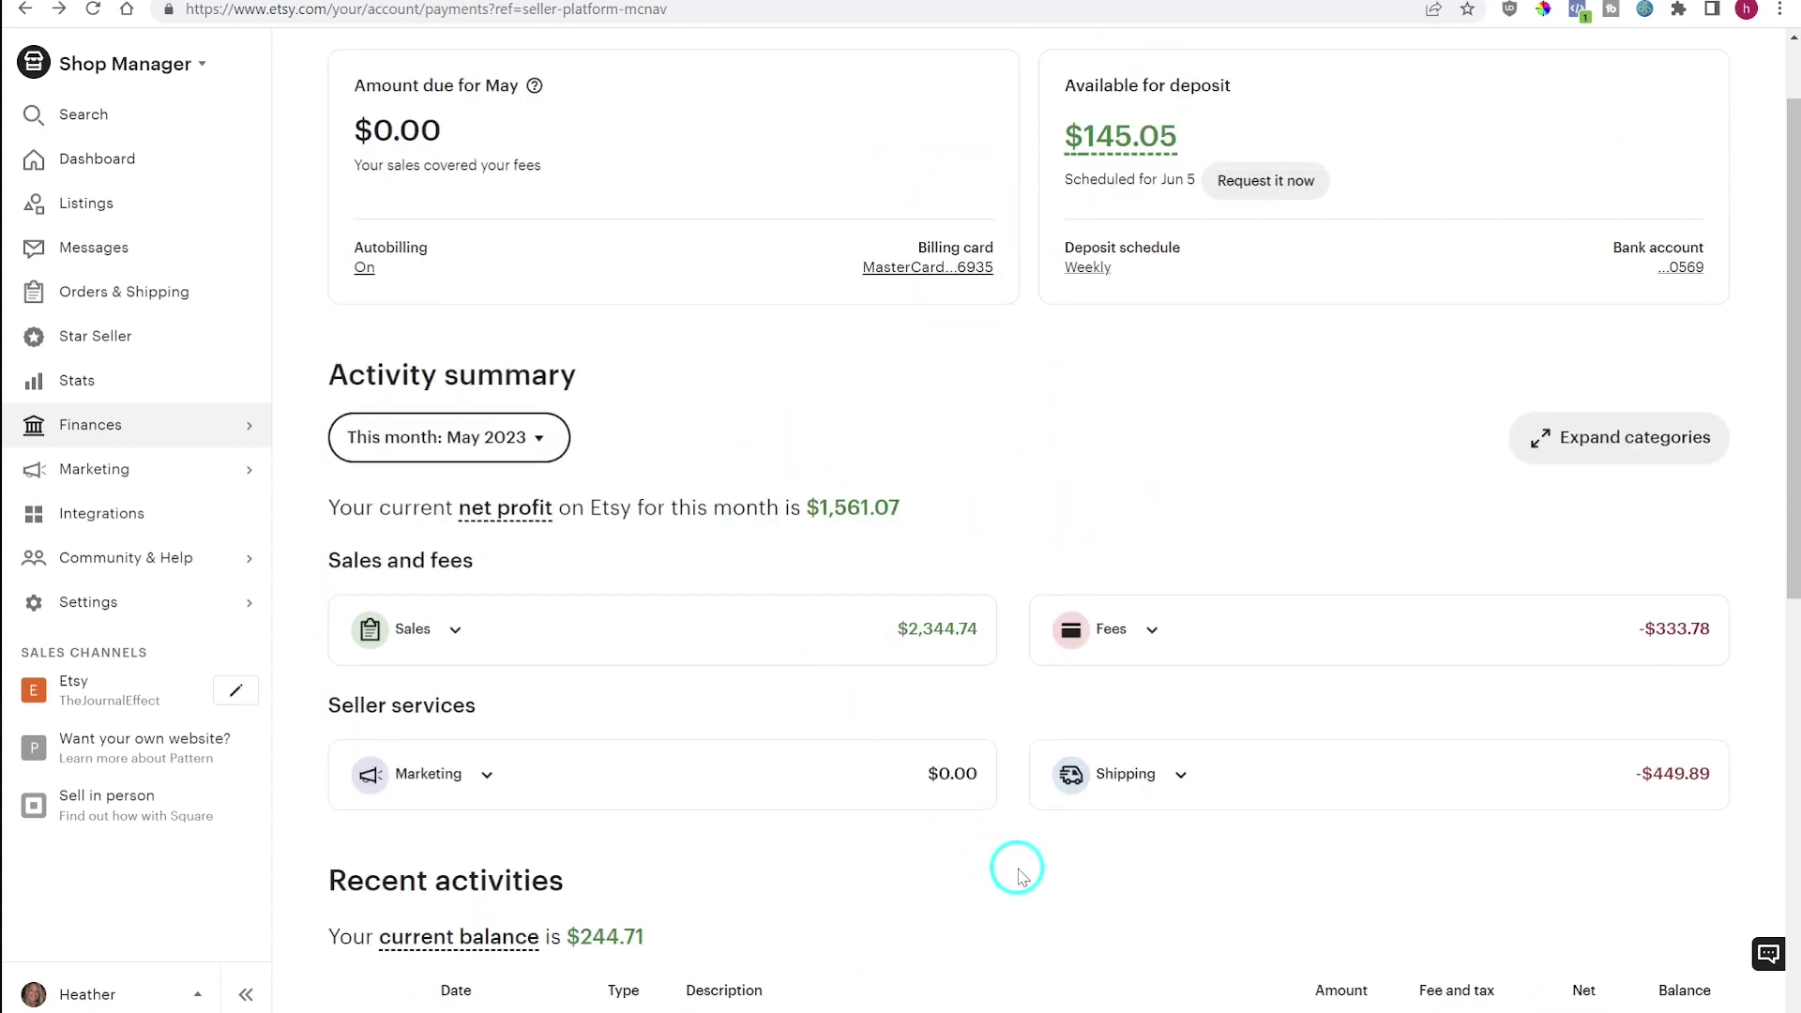
scroll(1004, 797, "down", 2)
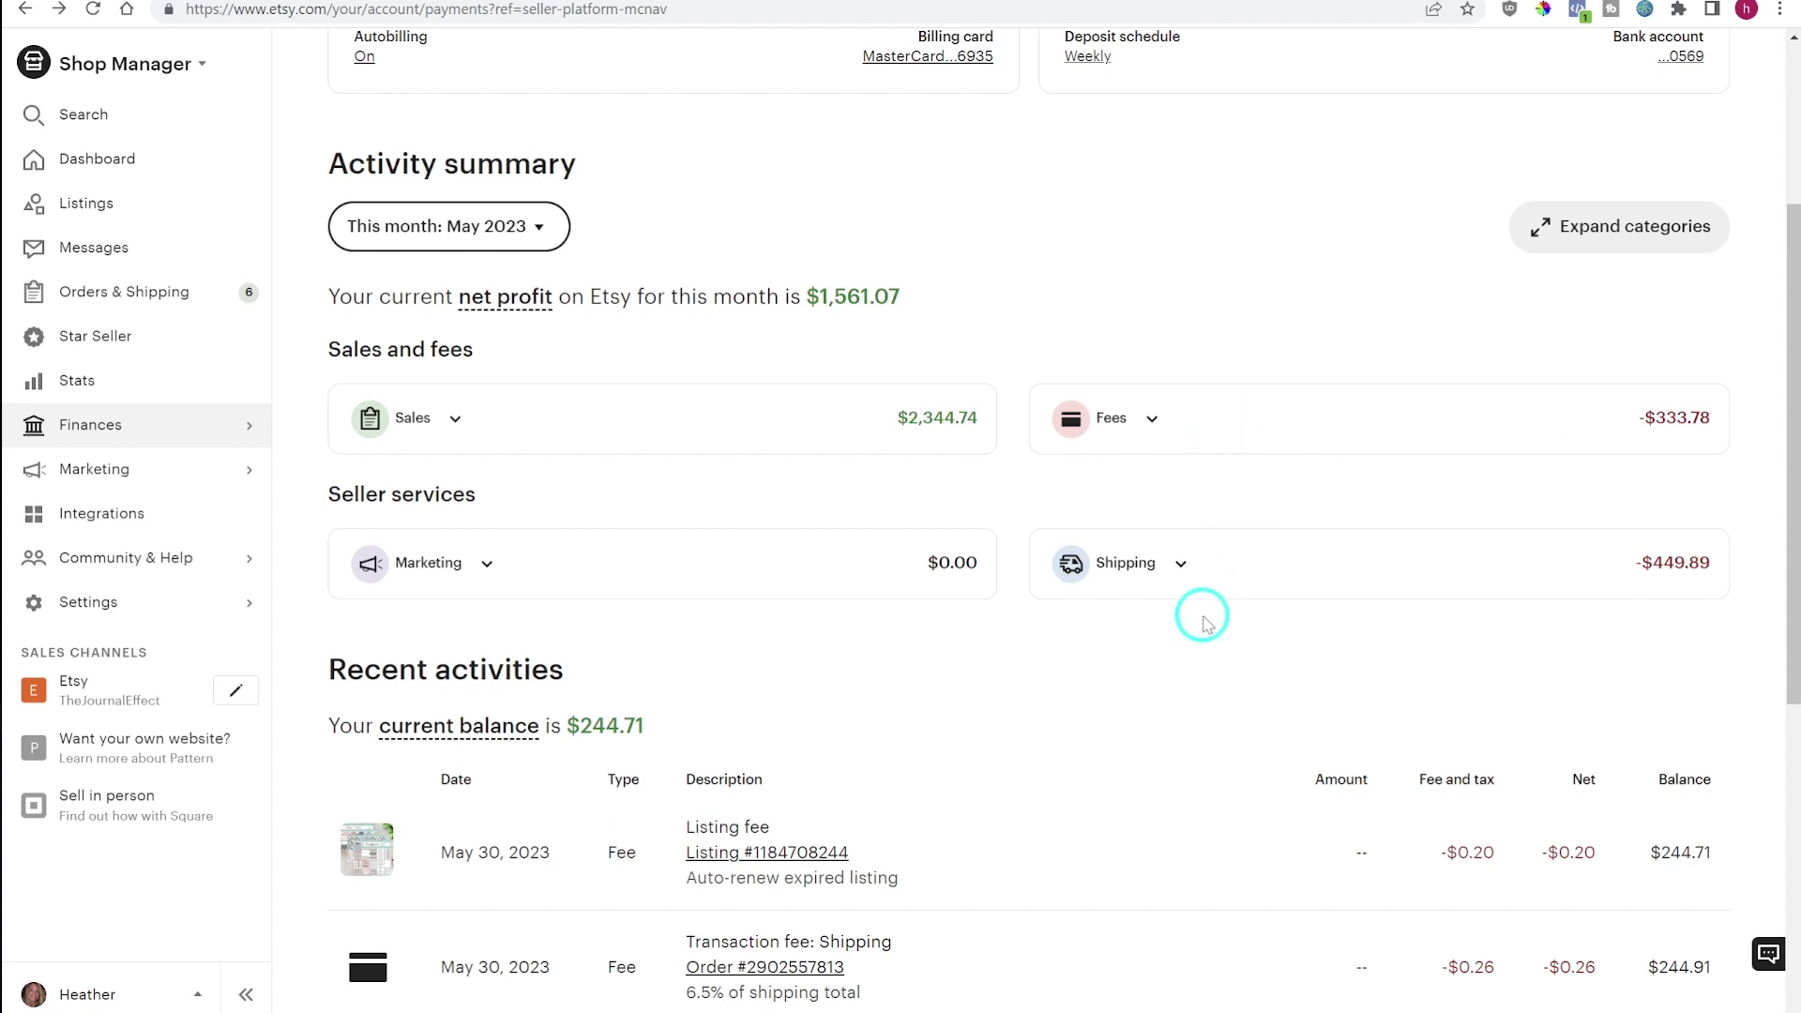
Set the activity summary period to all this year and examine the sales breakdown.
left_click(517, 226)
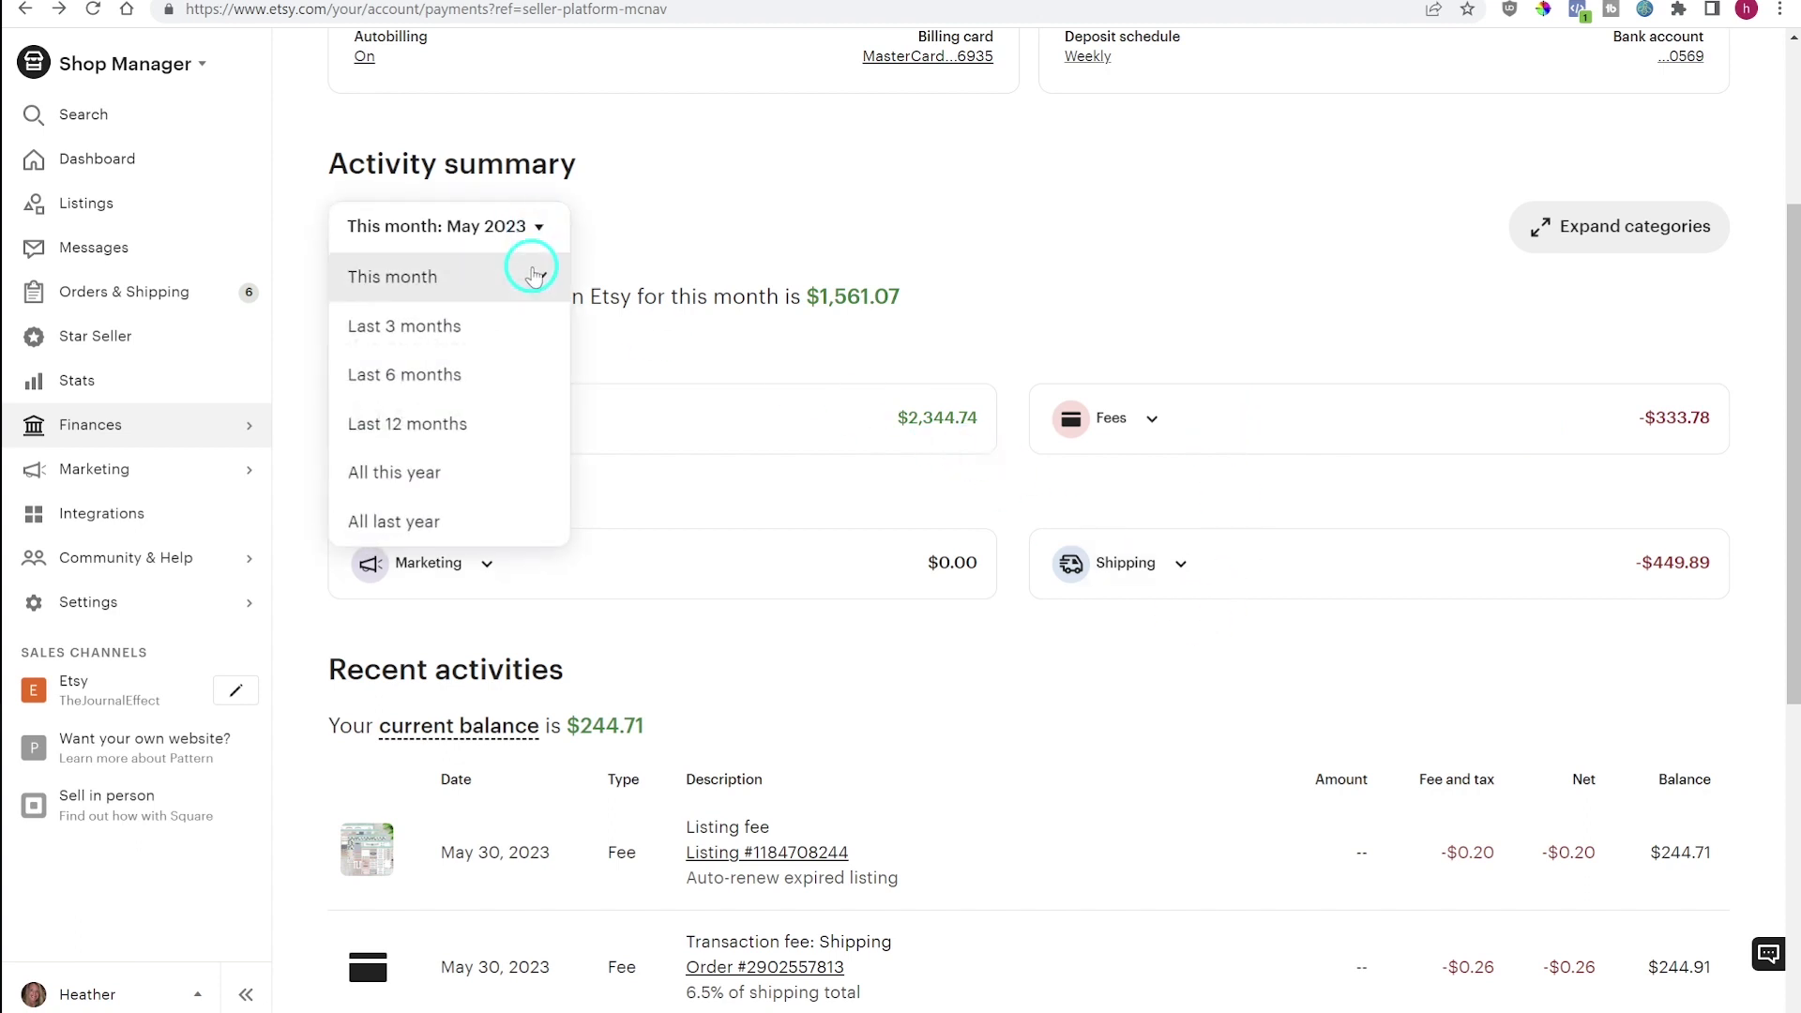
left_click(473, 473)
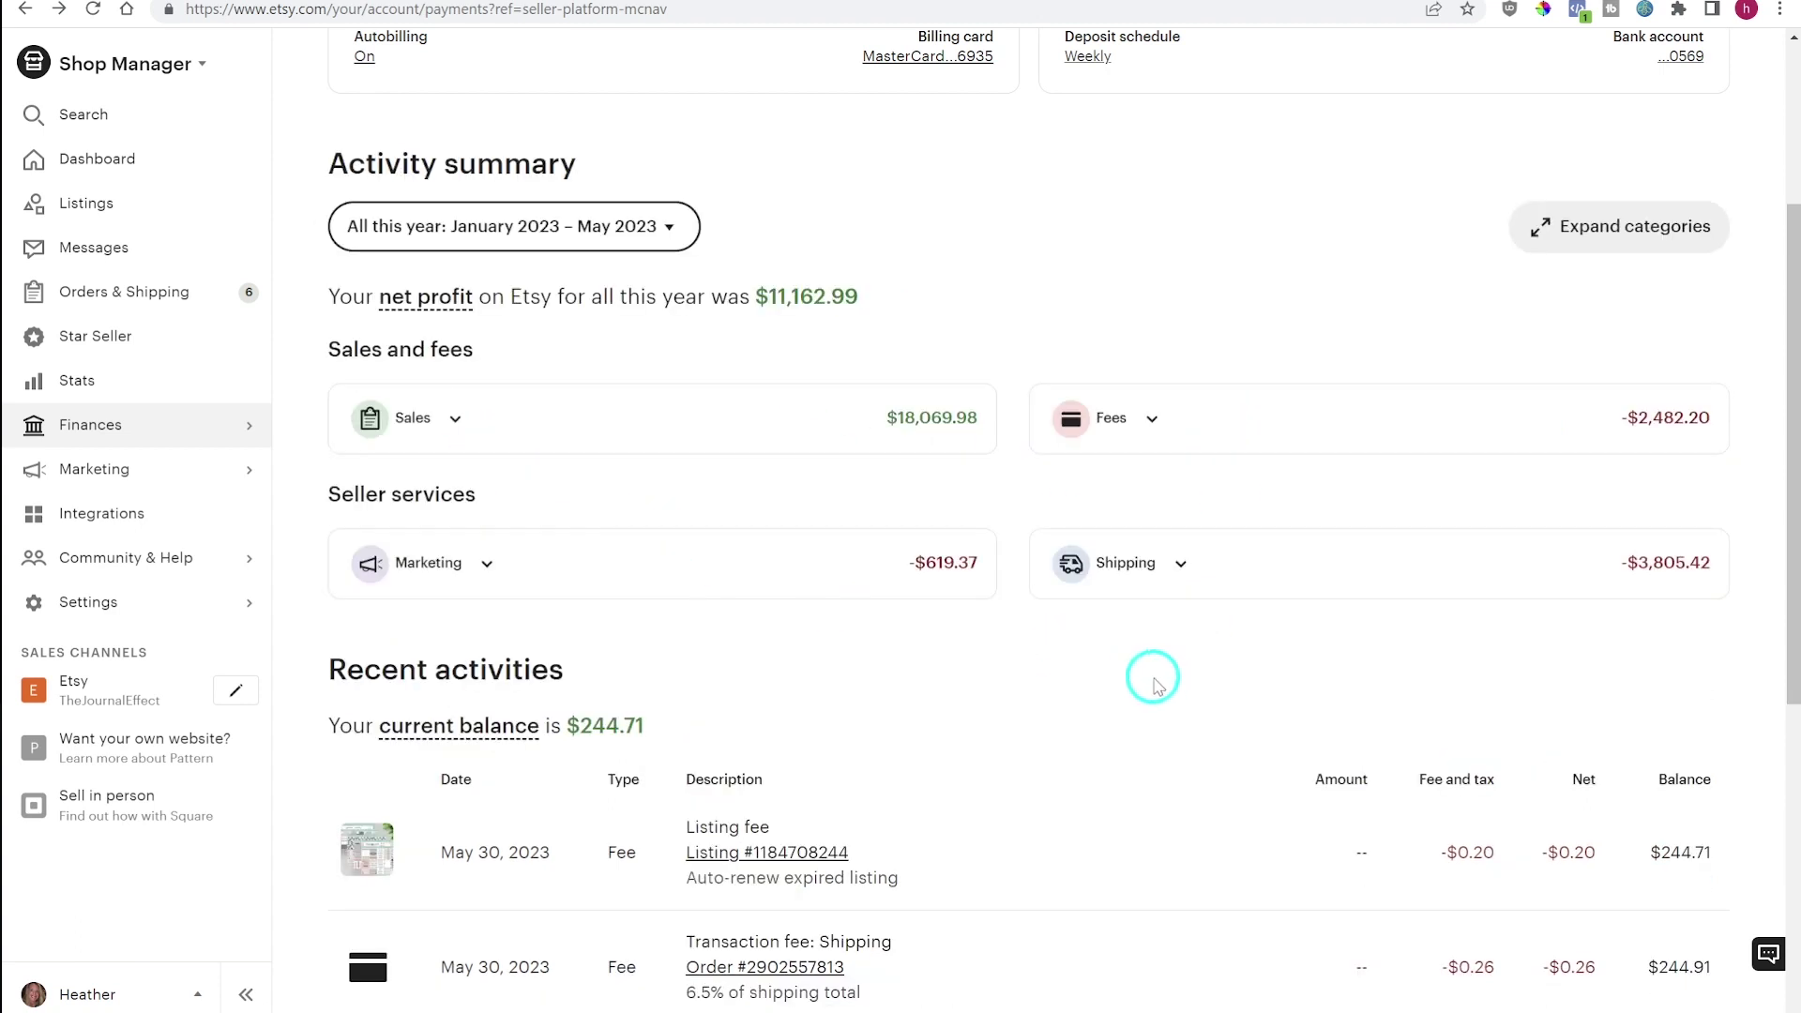
left_click(456, 421)
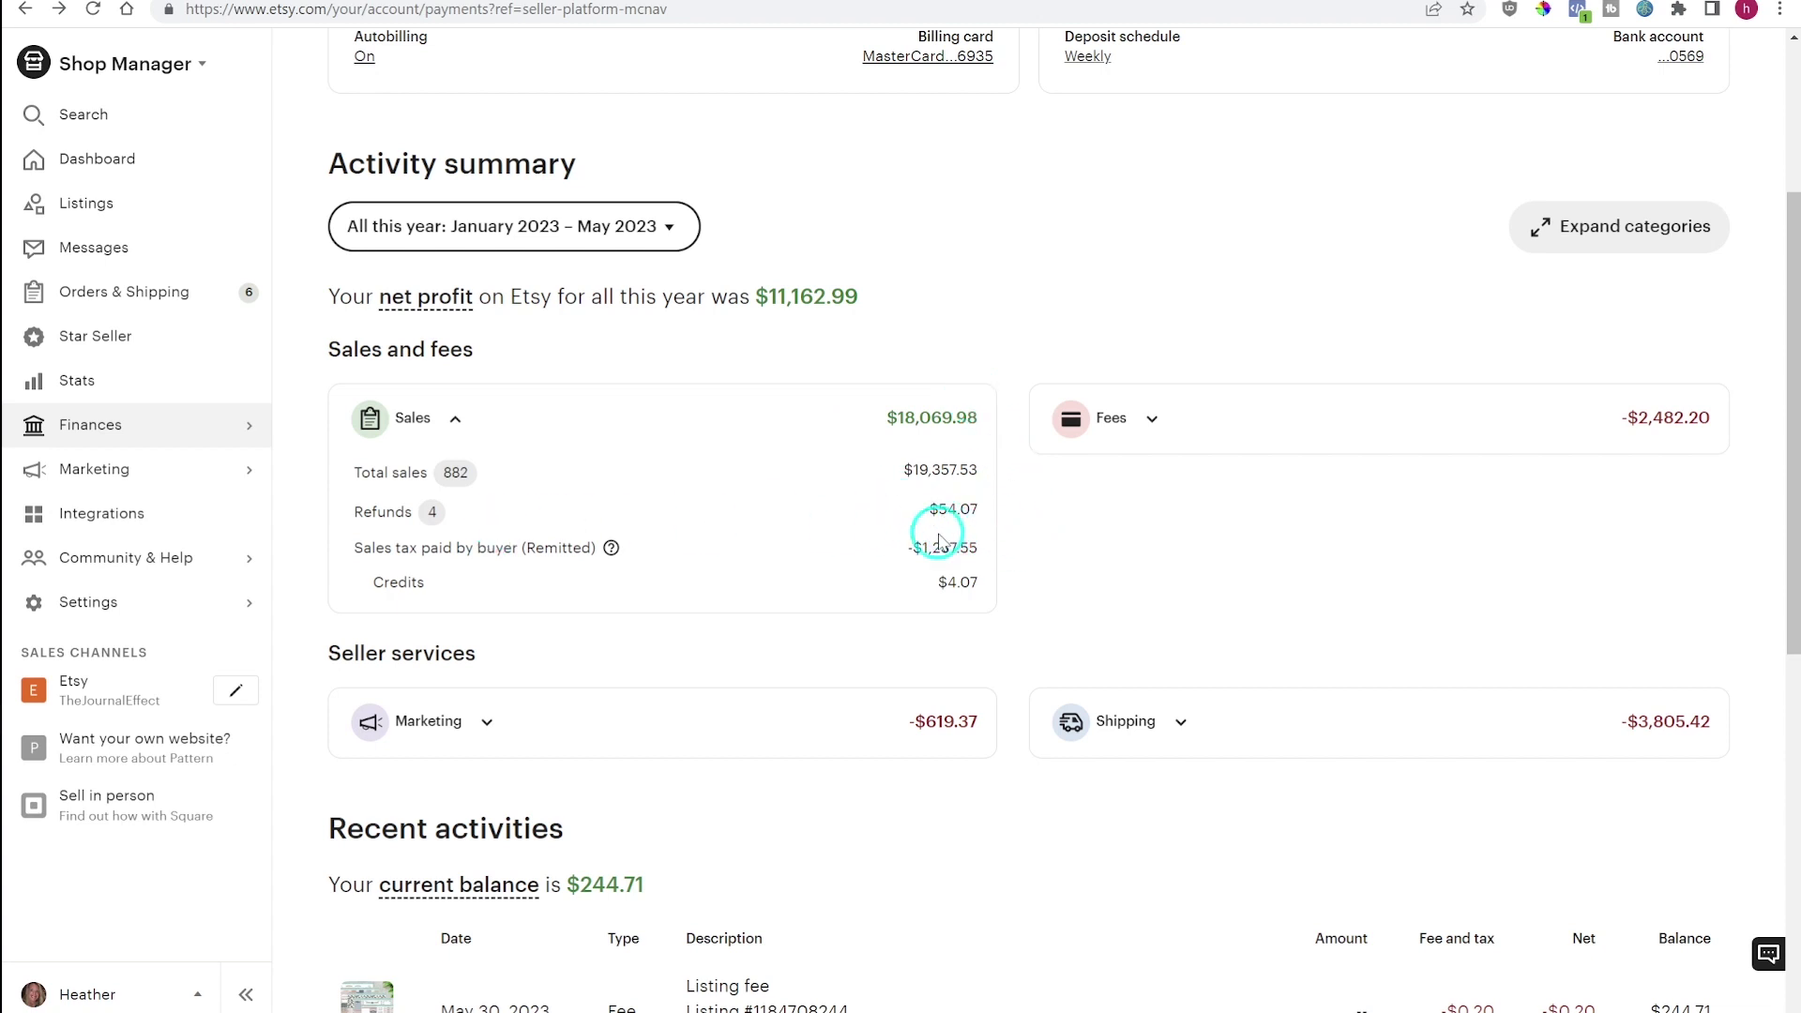
left_click(551, 452)
Examine the marketing, fees and shipping cost breakdowns in this year's activity summary.
left_click(491, 563)
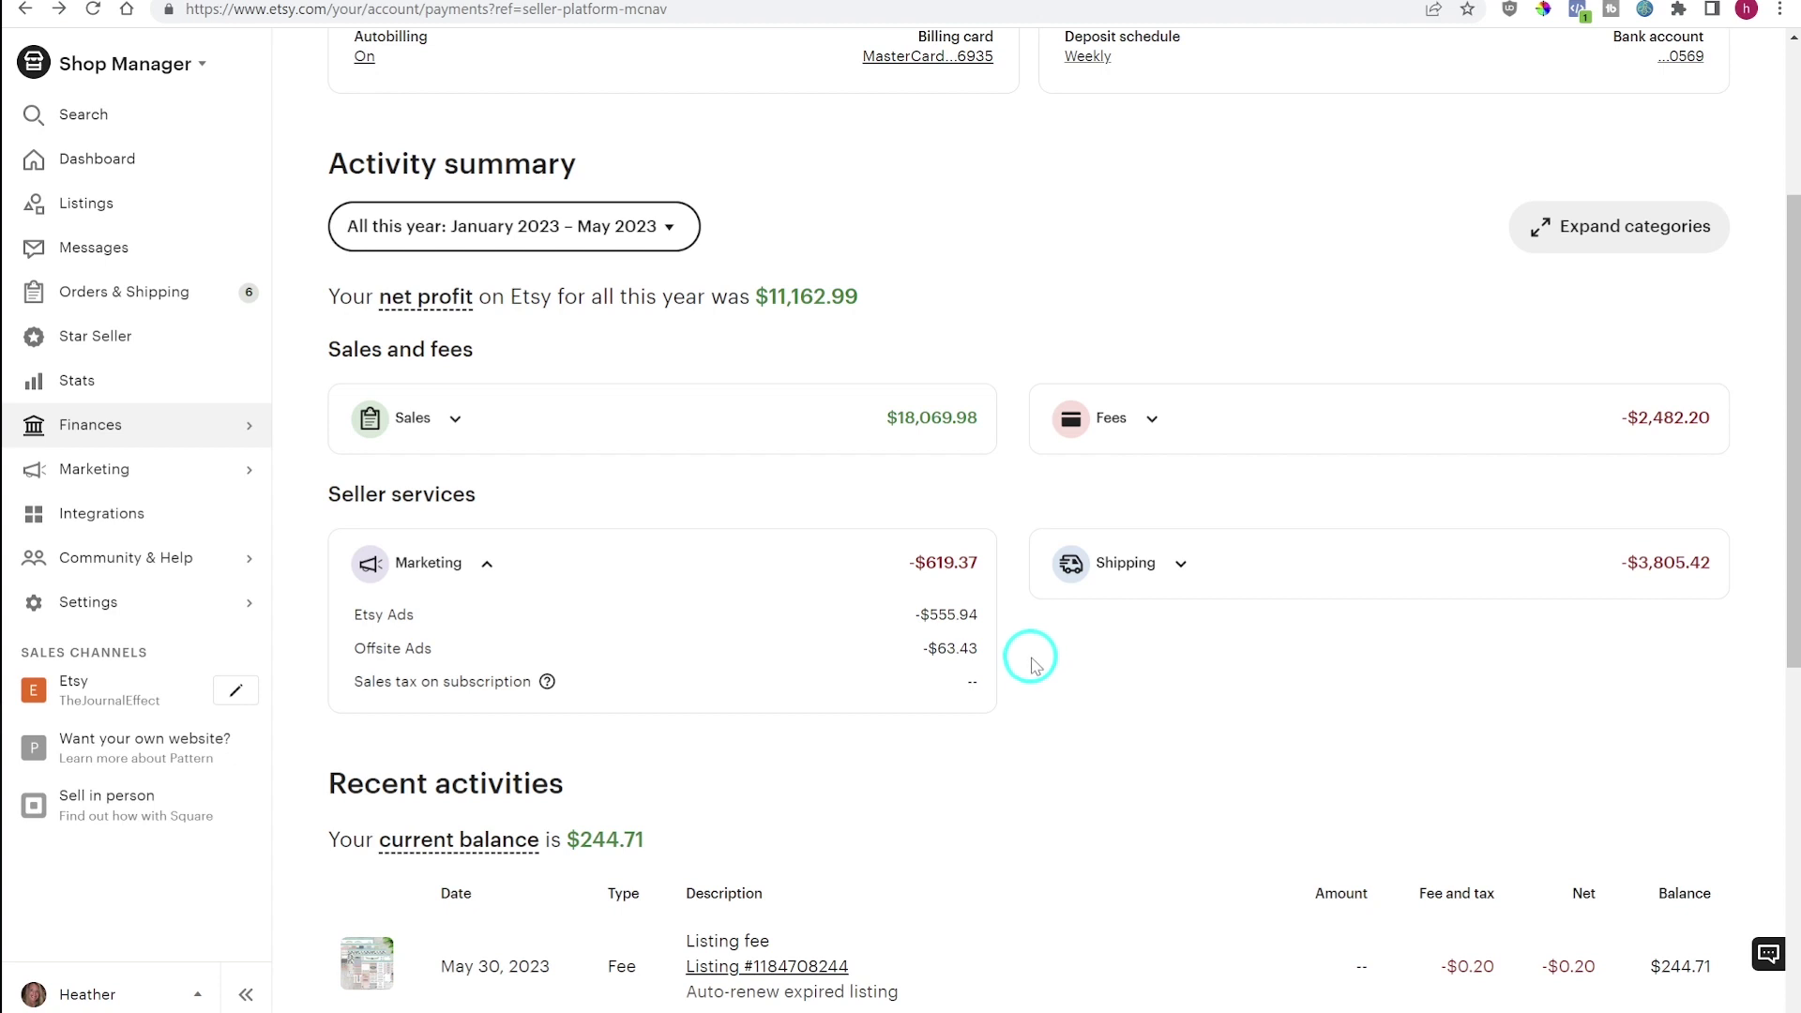
left_click(1156, 418)
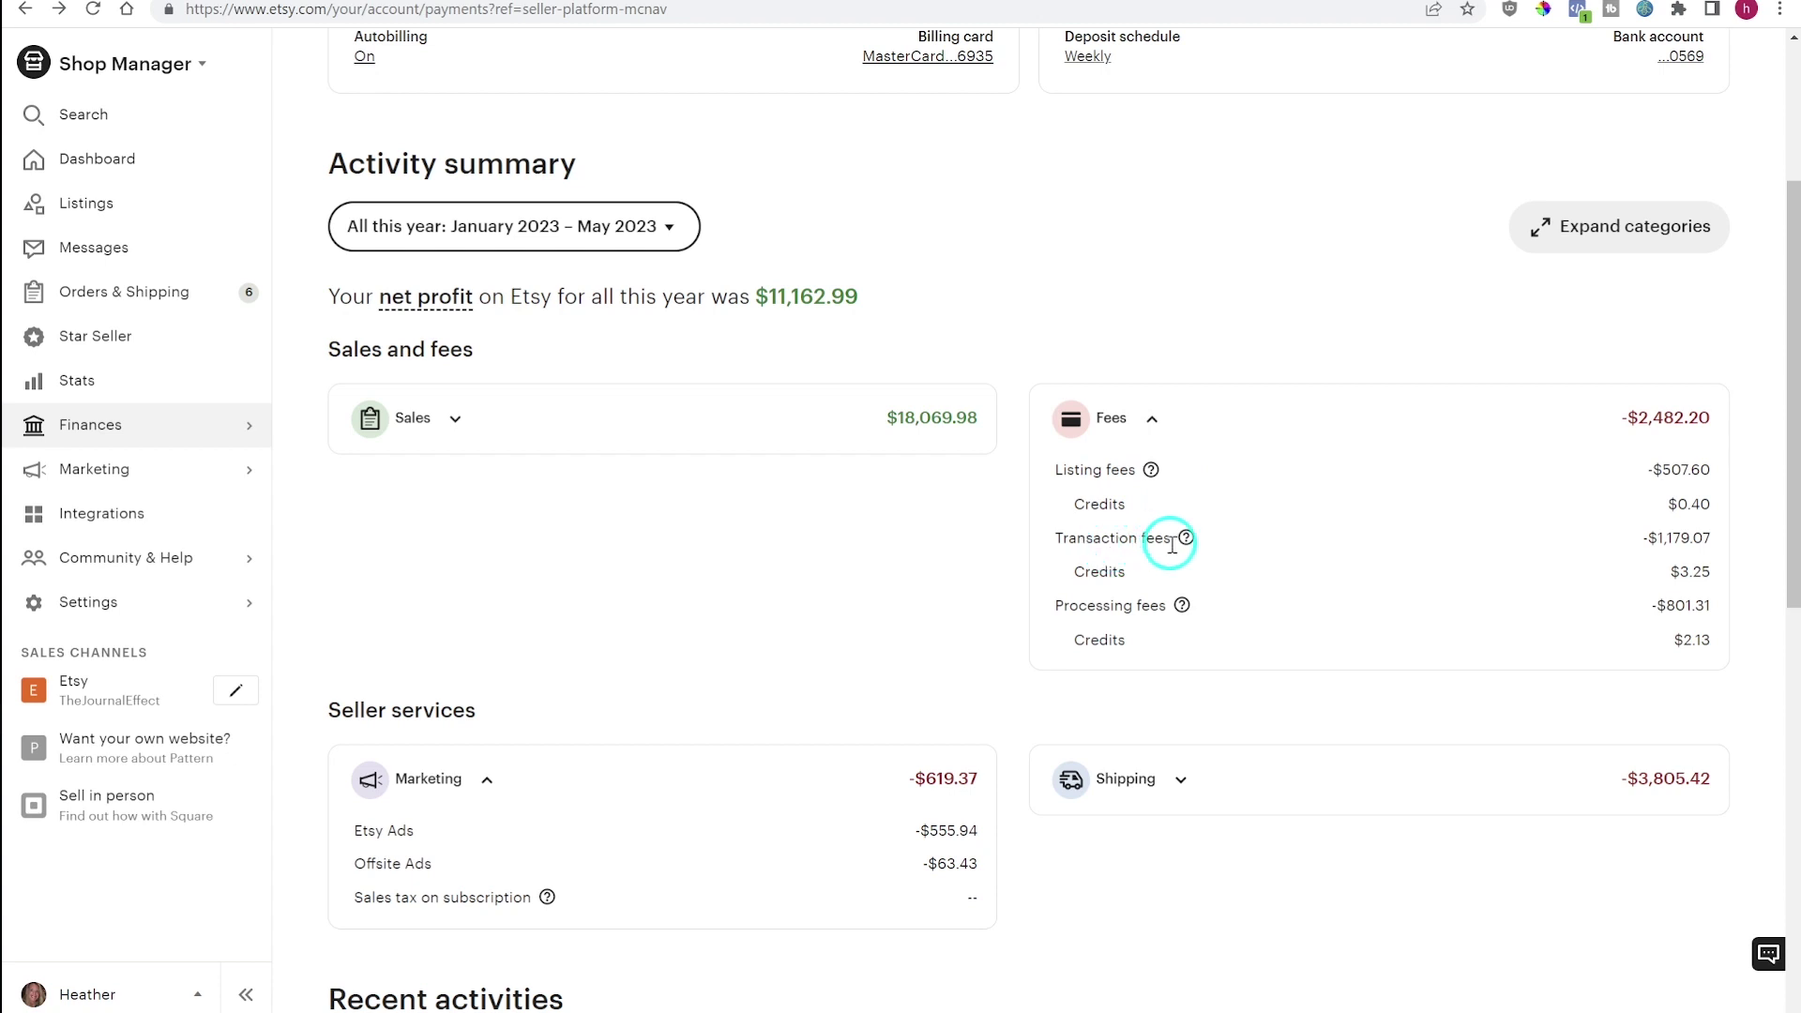
left_click(1178, 782)
scroll(1161, 708, "down", 1)
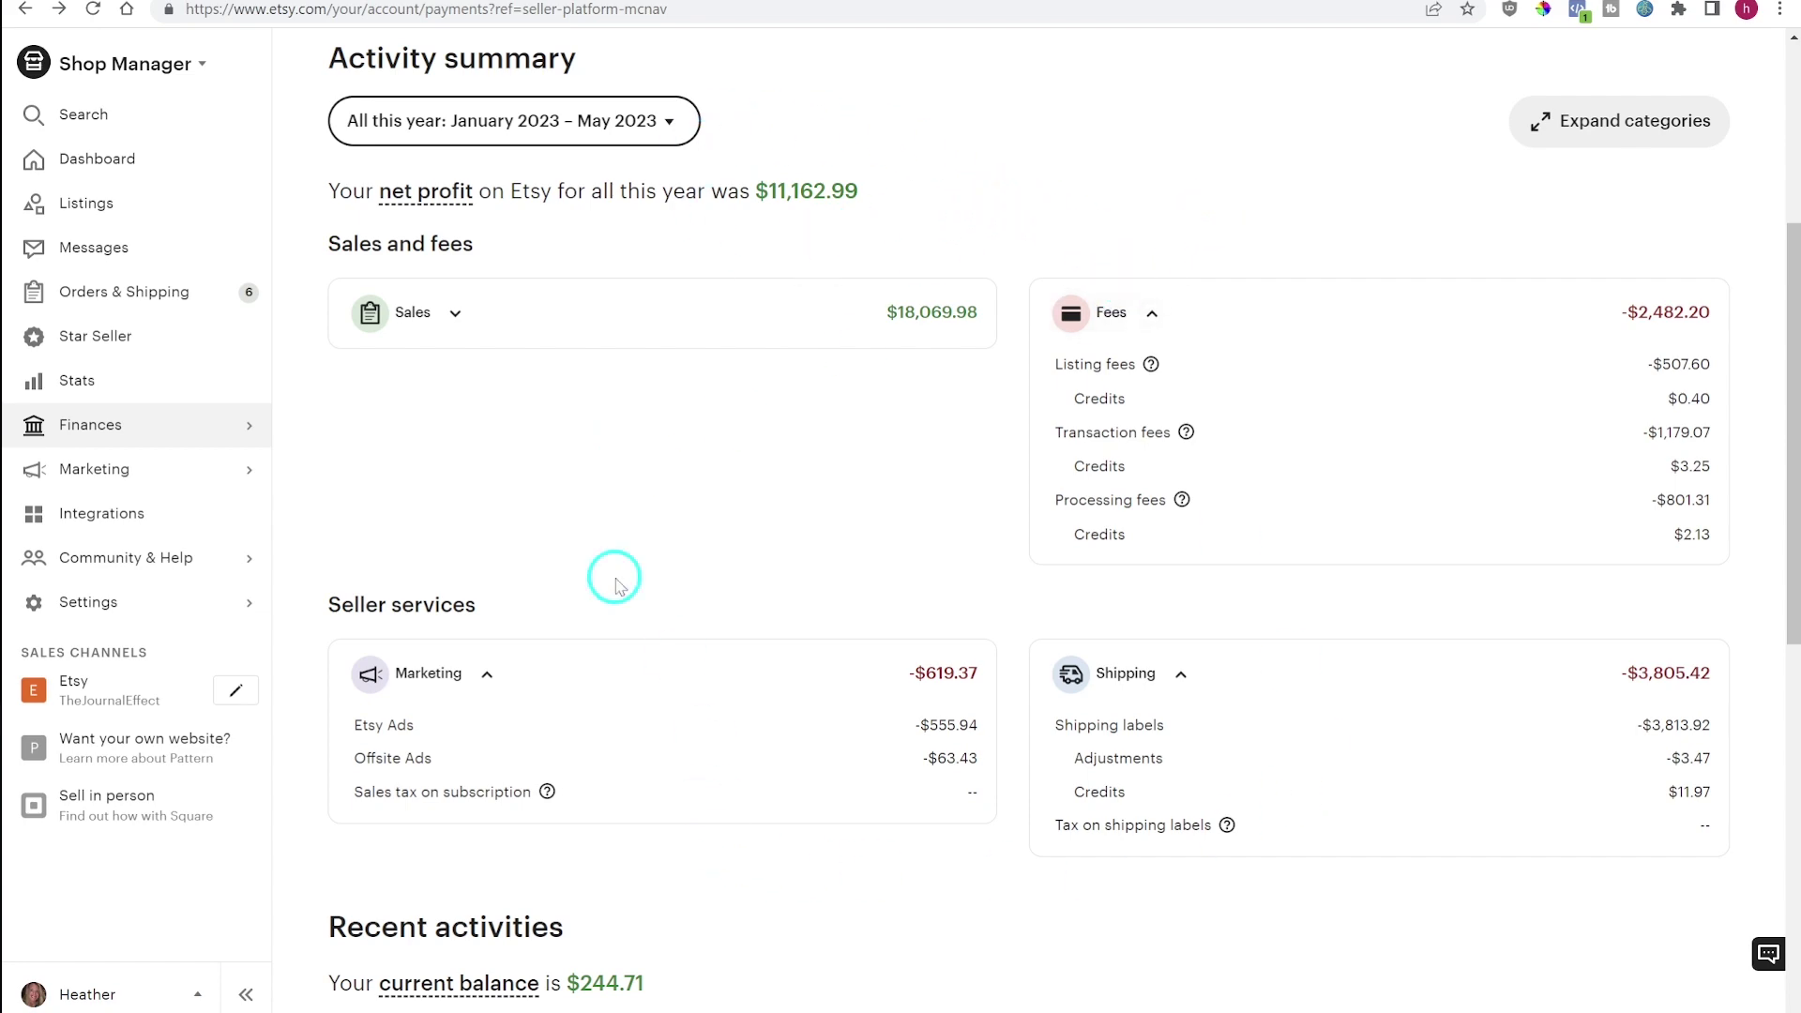
Look through the recent activities on the payment account, loading more entries twice.
scroll(611, 430, "down", 8)
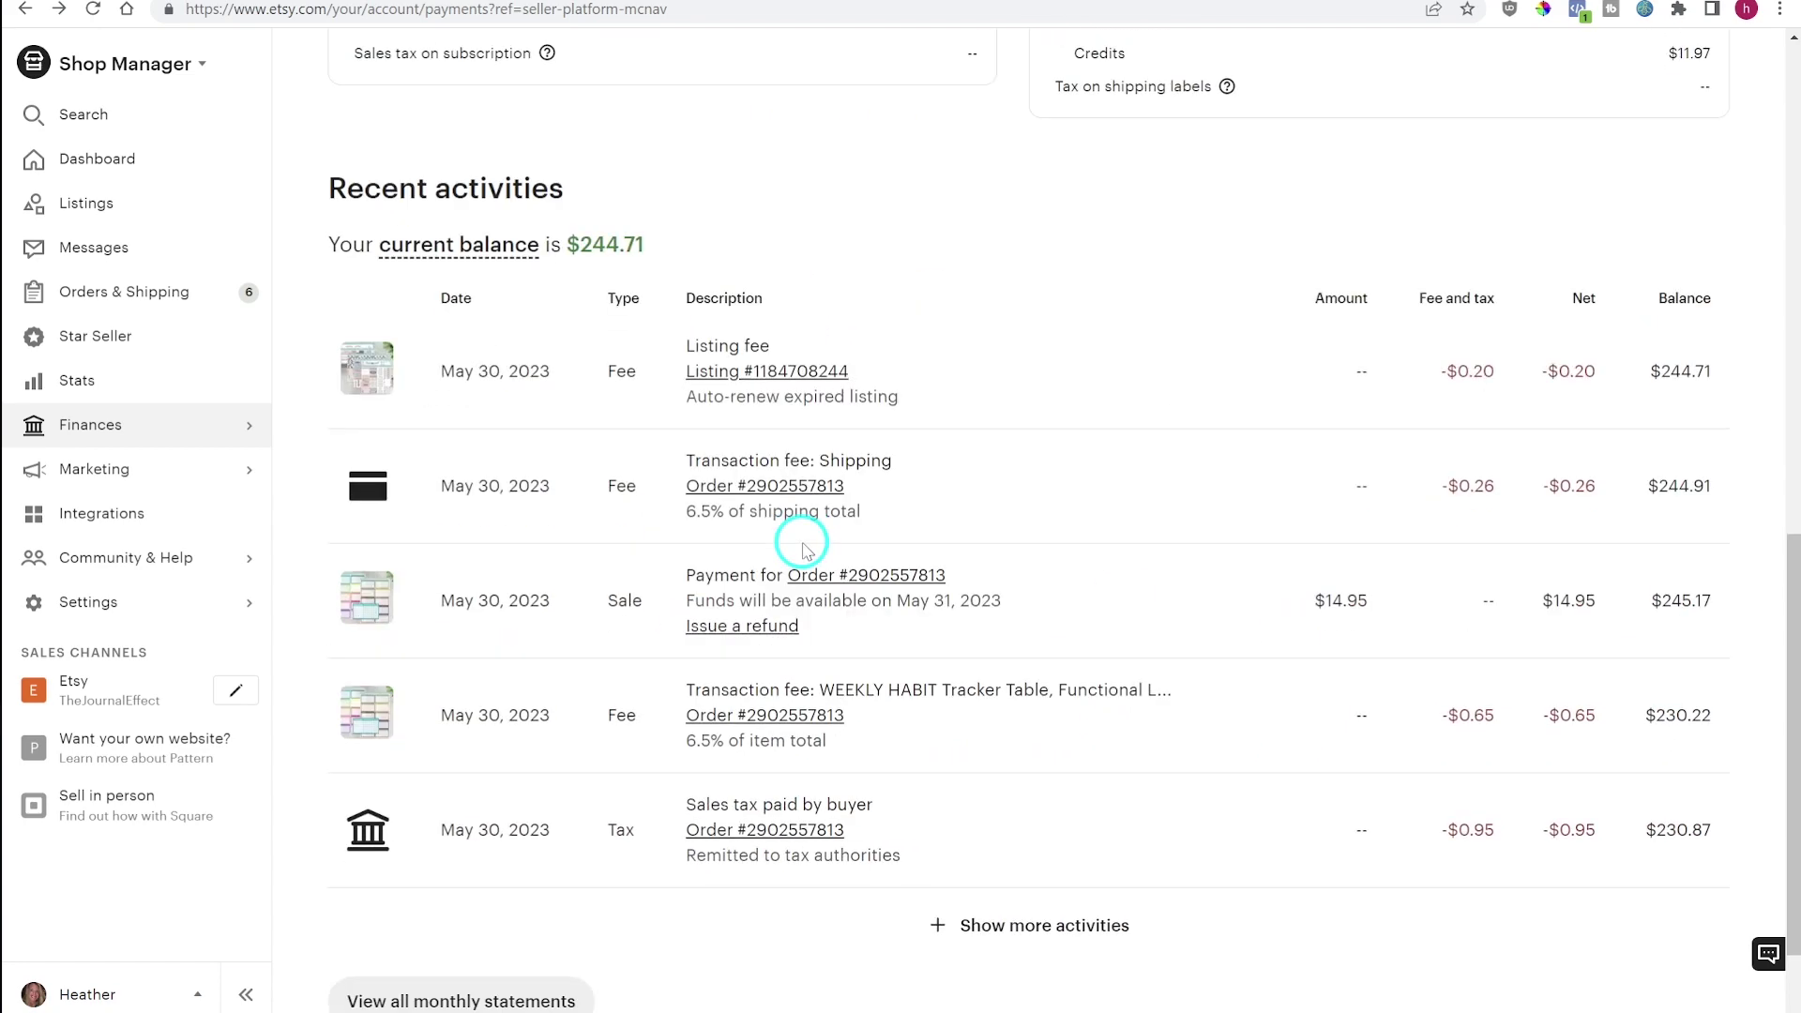
scroll(800, 924, "down", 1)
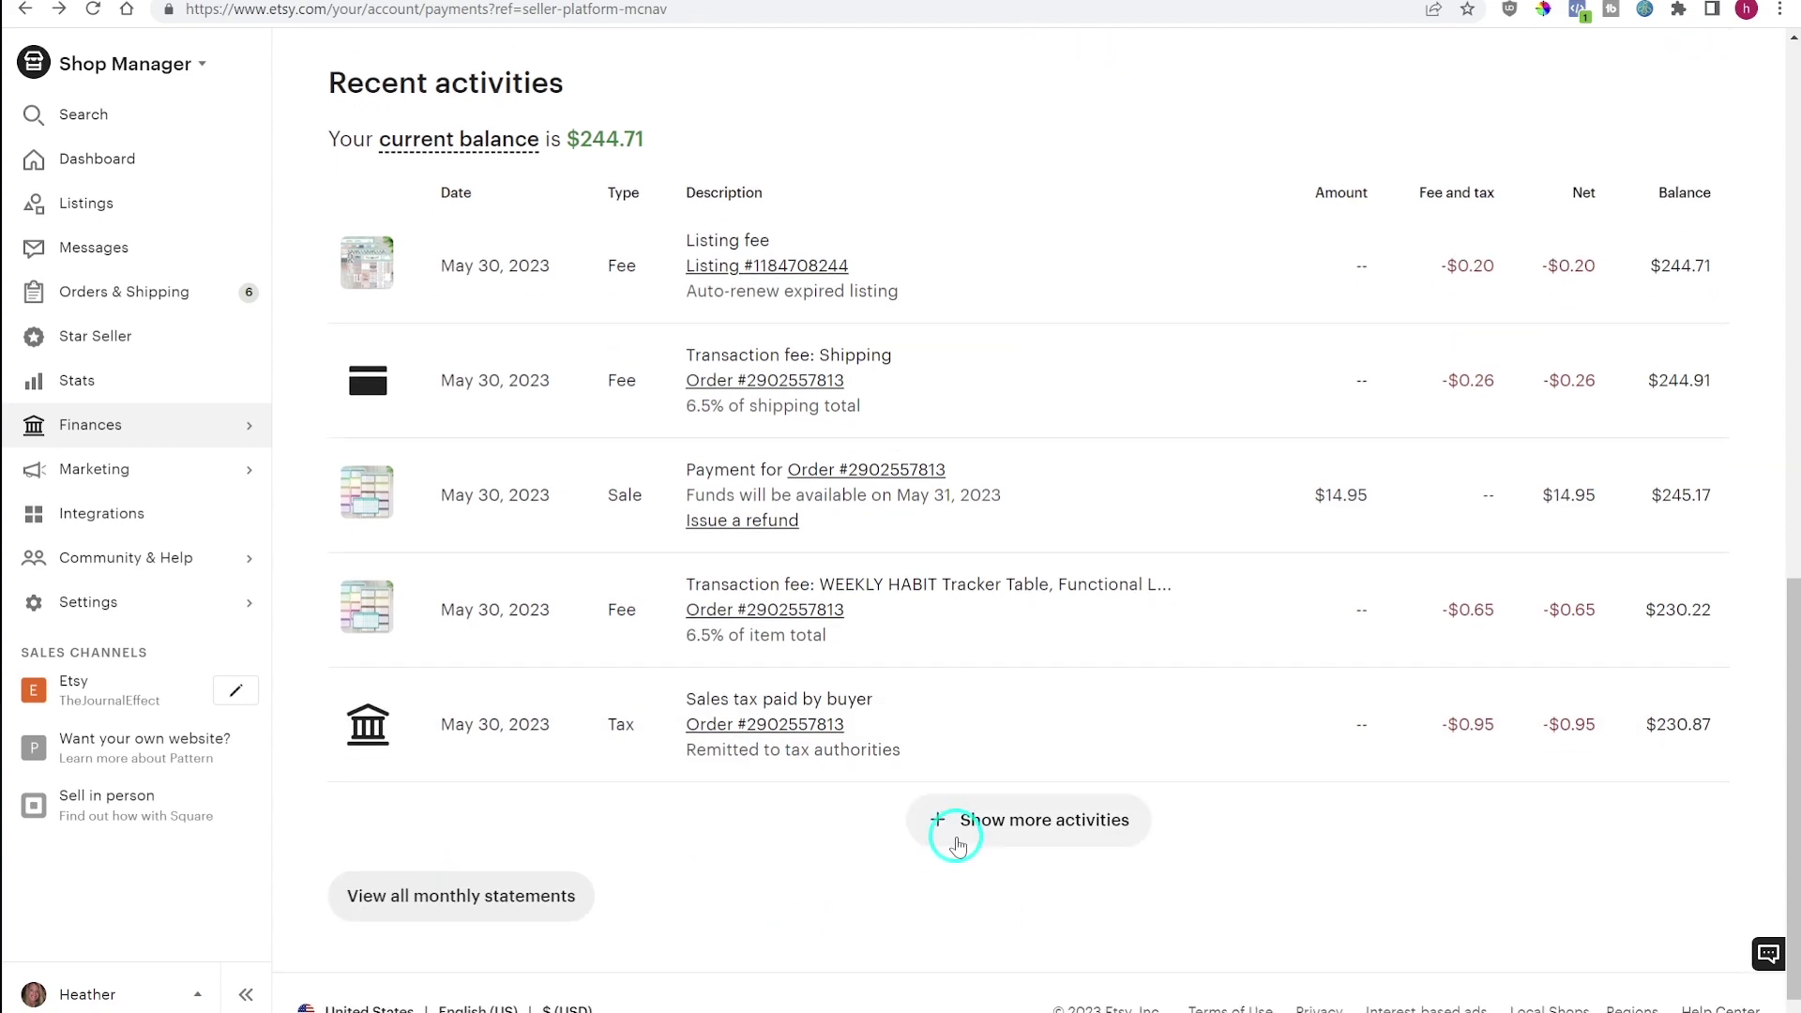
left_click(963, 833)
scroll(856, 800, "down", 6)
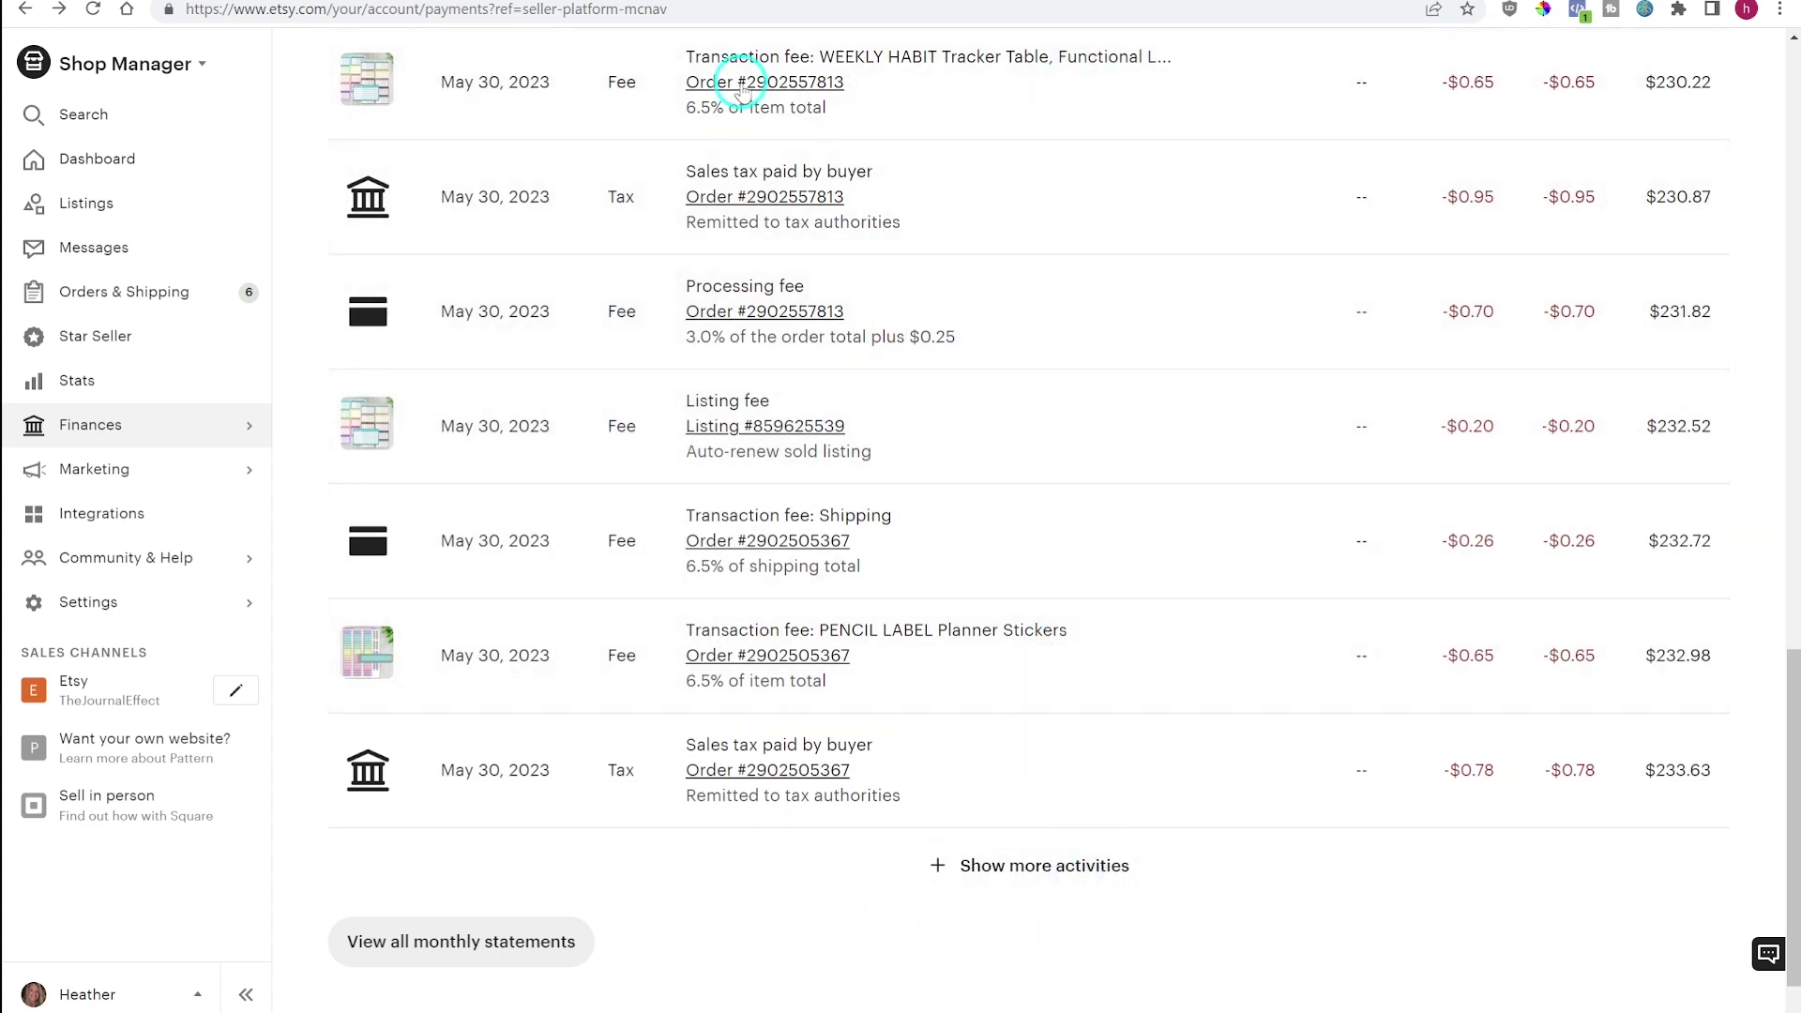
left_click(987, 880)
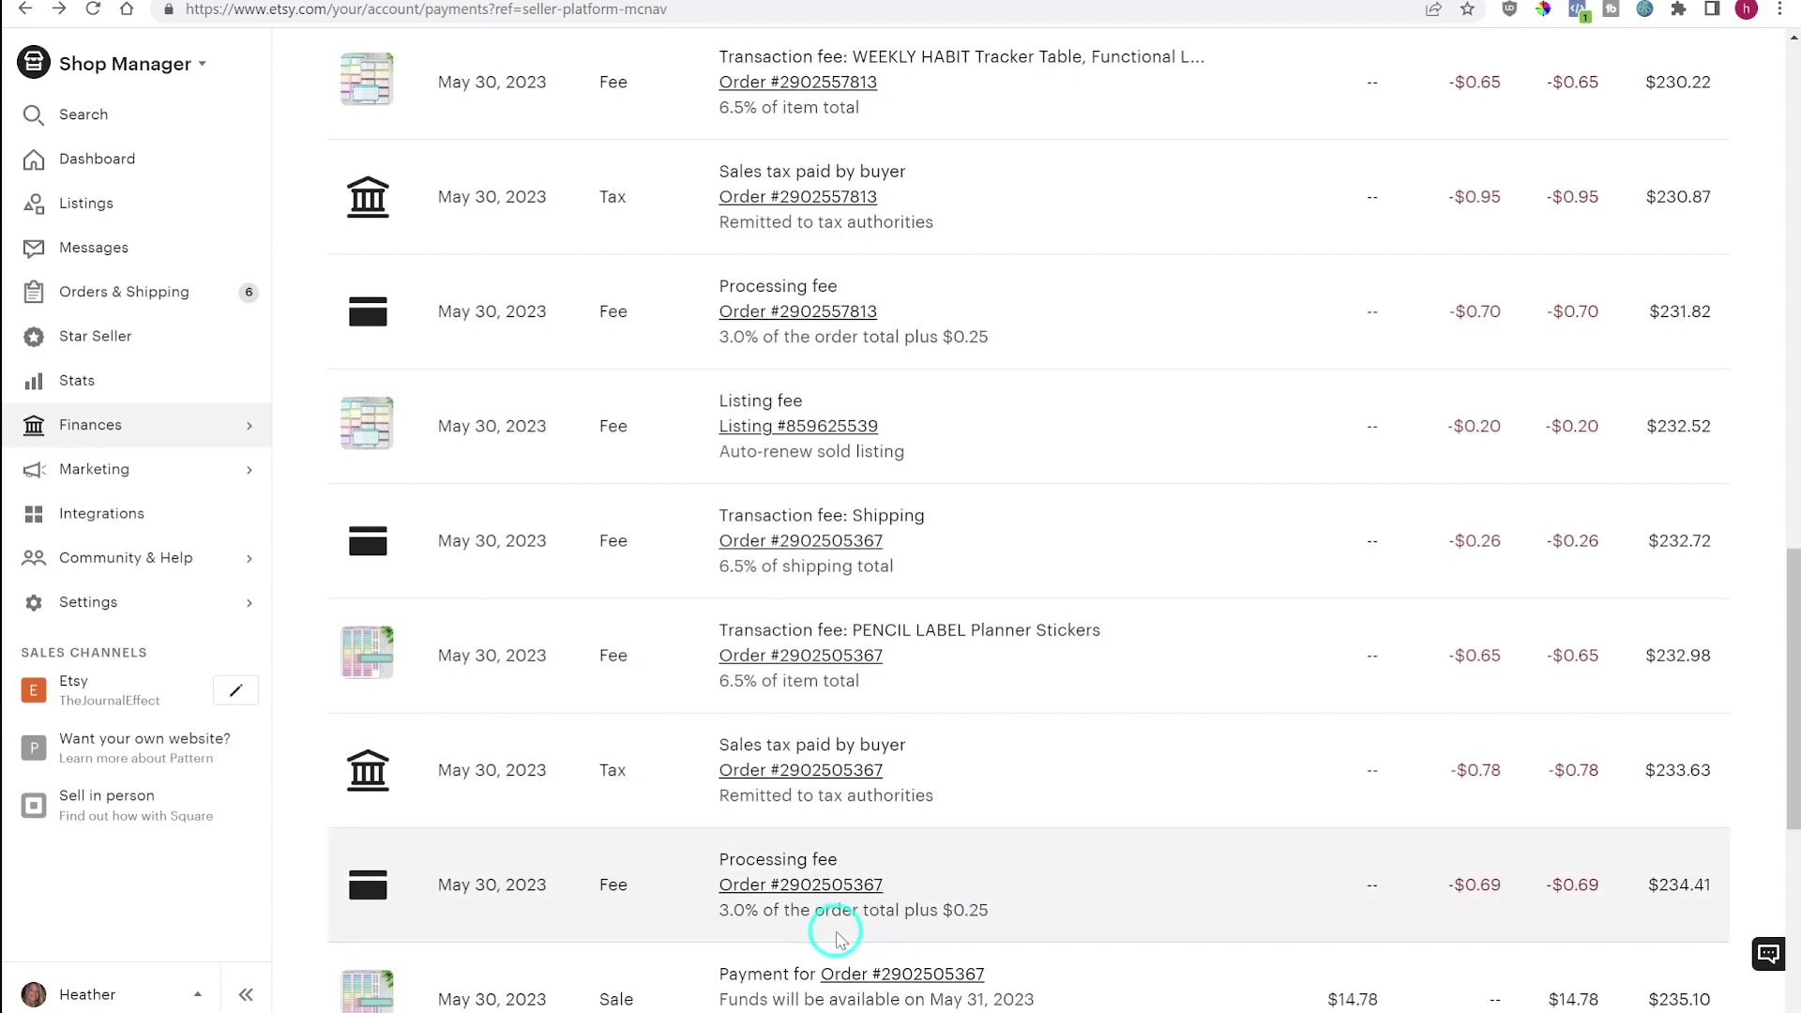
scroll(838, 929, "down", 5)
scroll(837, 923, "down", 1)
View all monthly statements, check which years are available, and open the May 2023 statement.
left_click(466, 880)
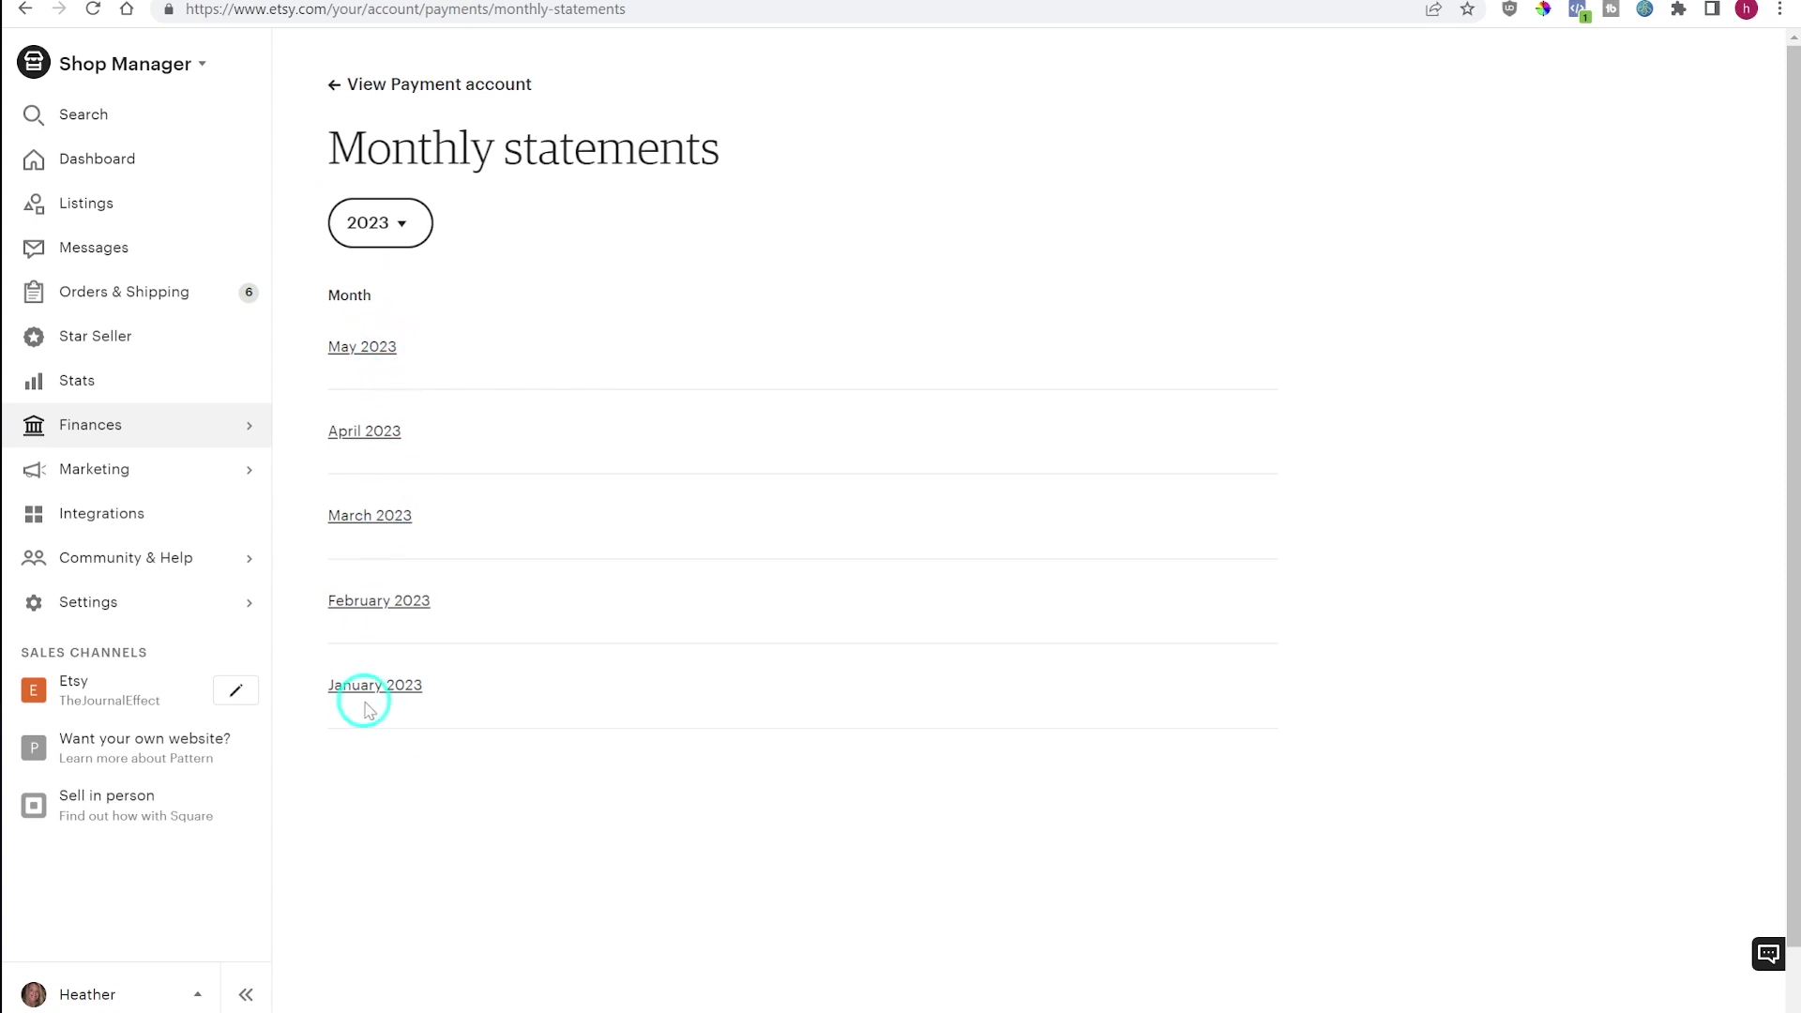
left_click(401, 227)
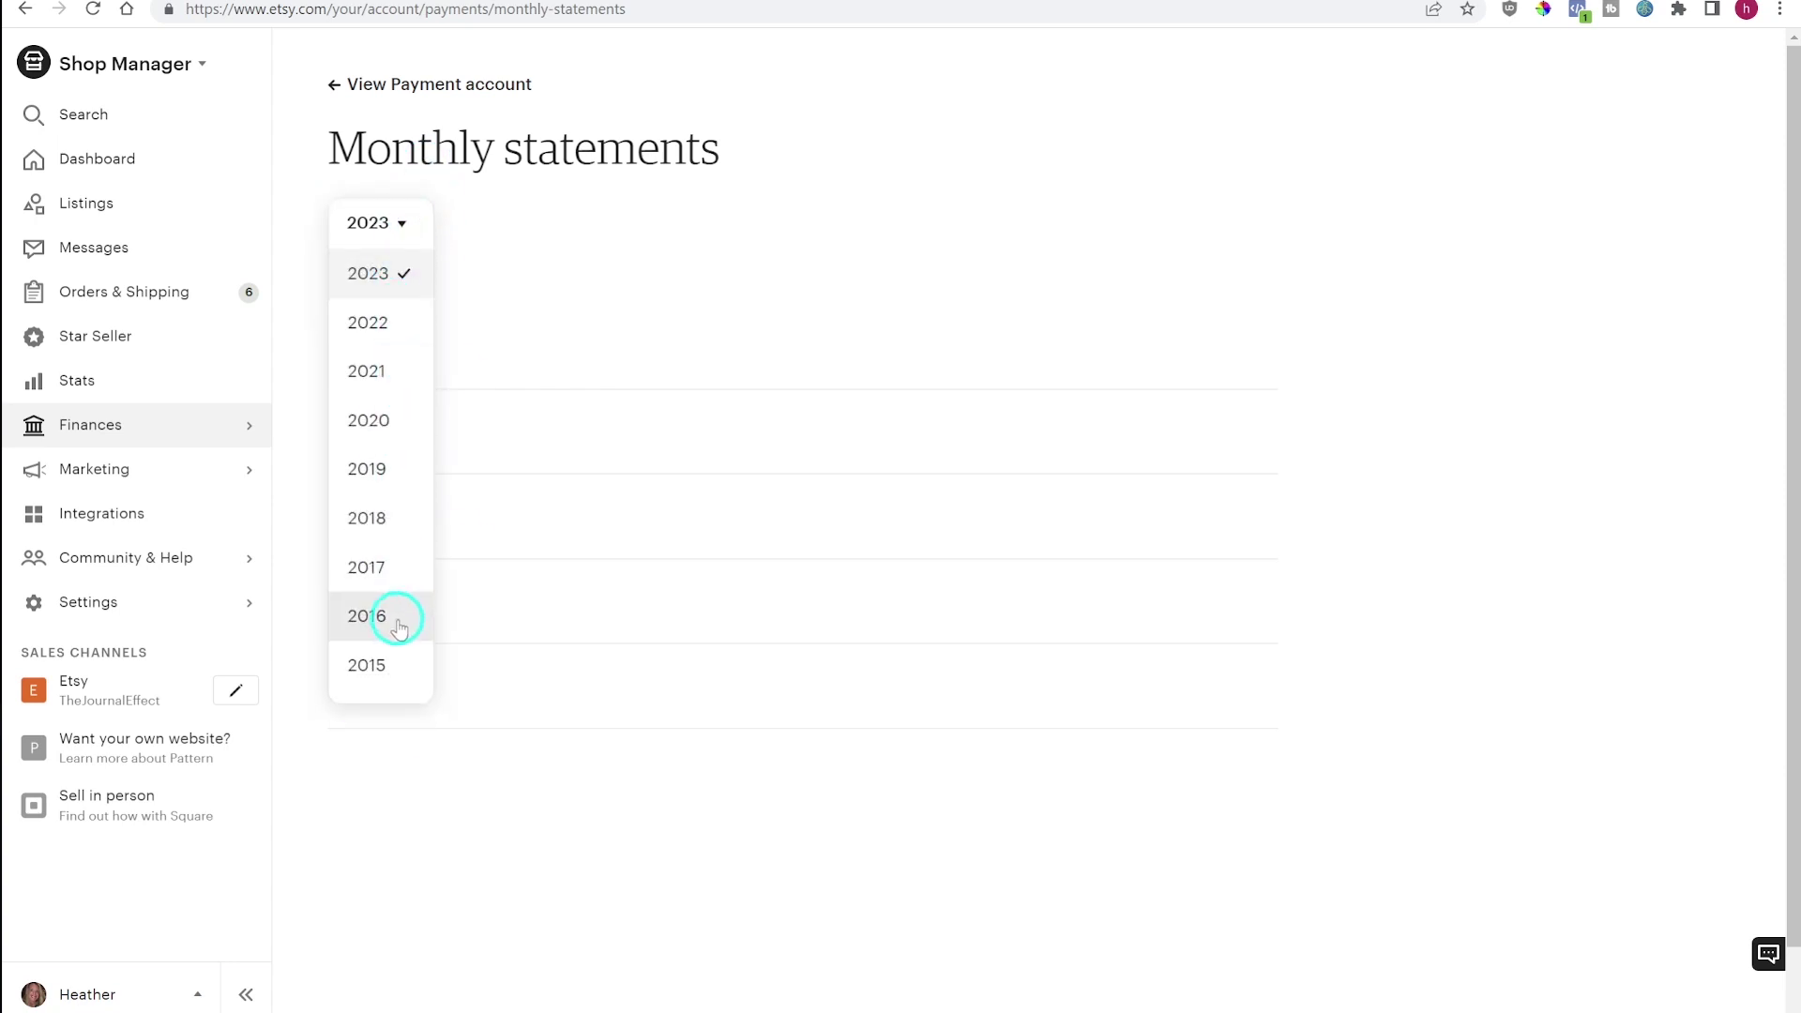
left_click(523, 293)
left_click(366, 347)
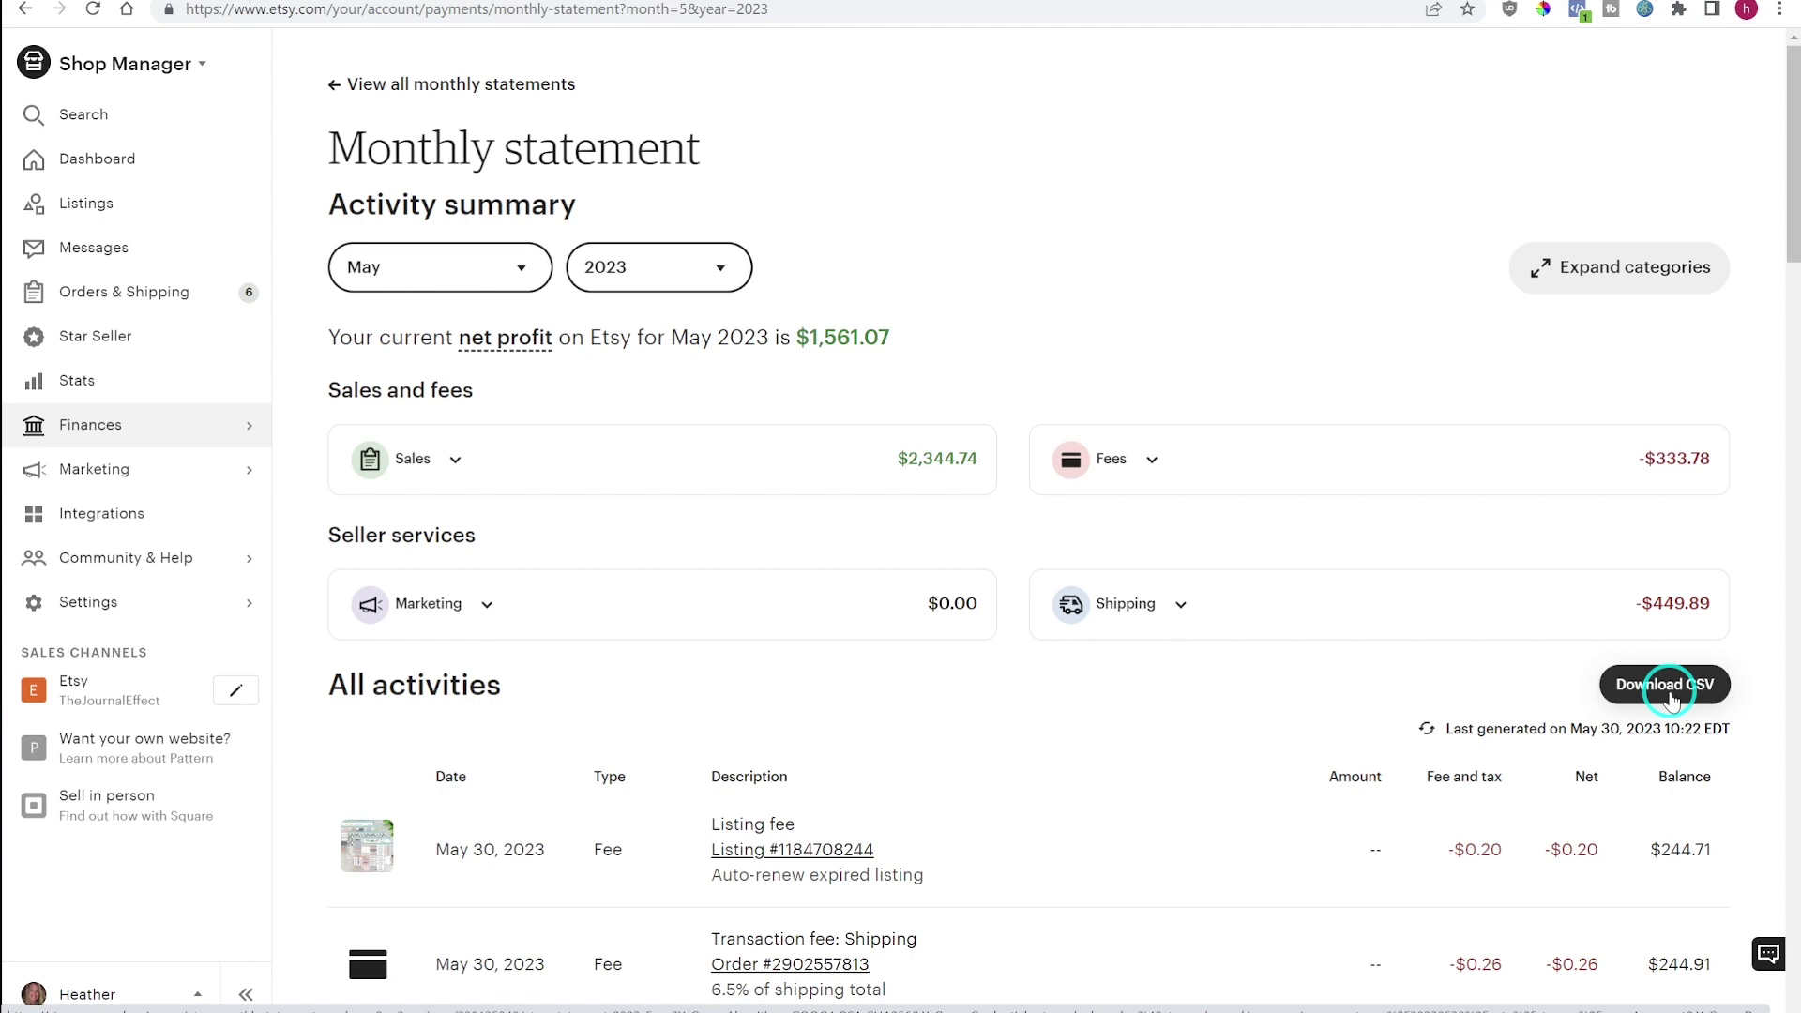
Review the list of all activities in the May 2023 monthly statement.
scroll(932, 736, "down", 5)
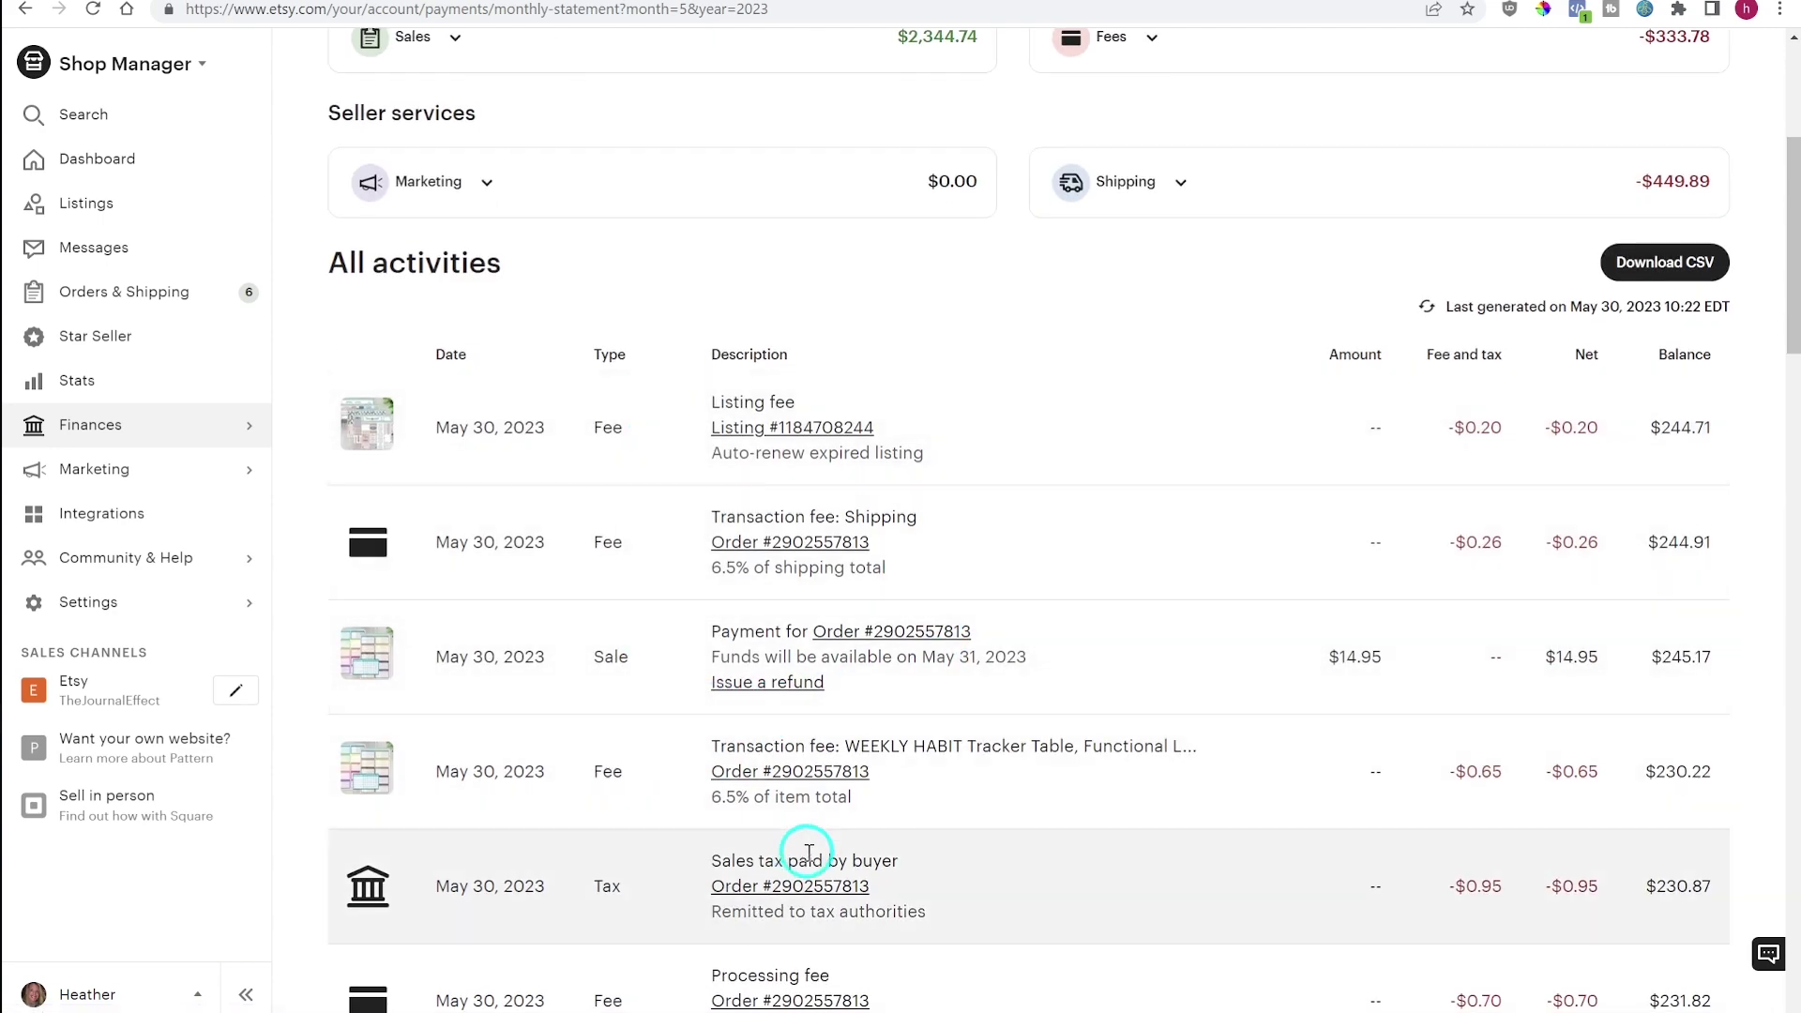
scroll(804, 852, "down", 3)
scroll(832, 825, "down", 5)
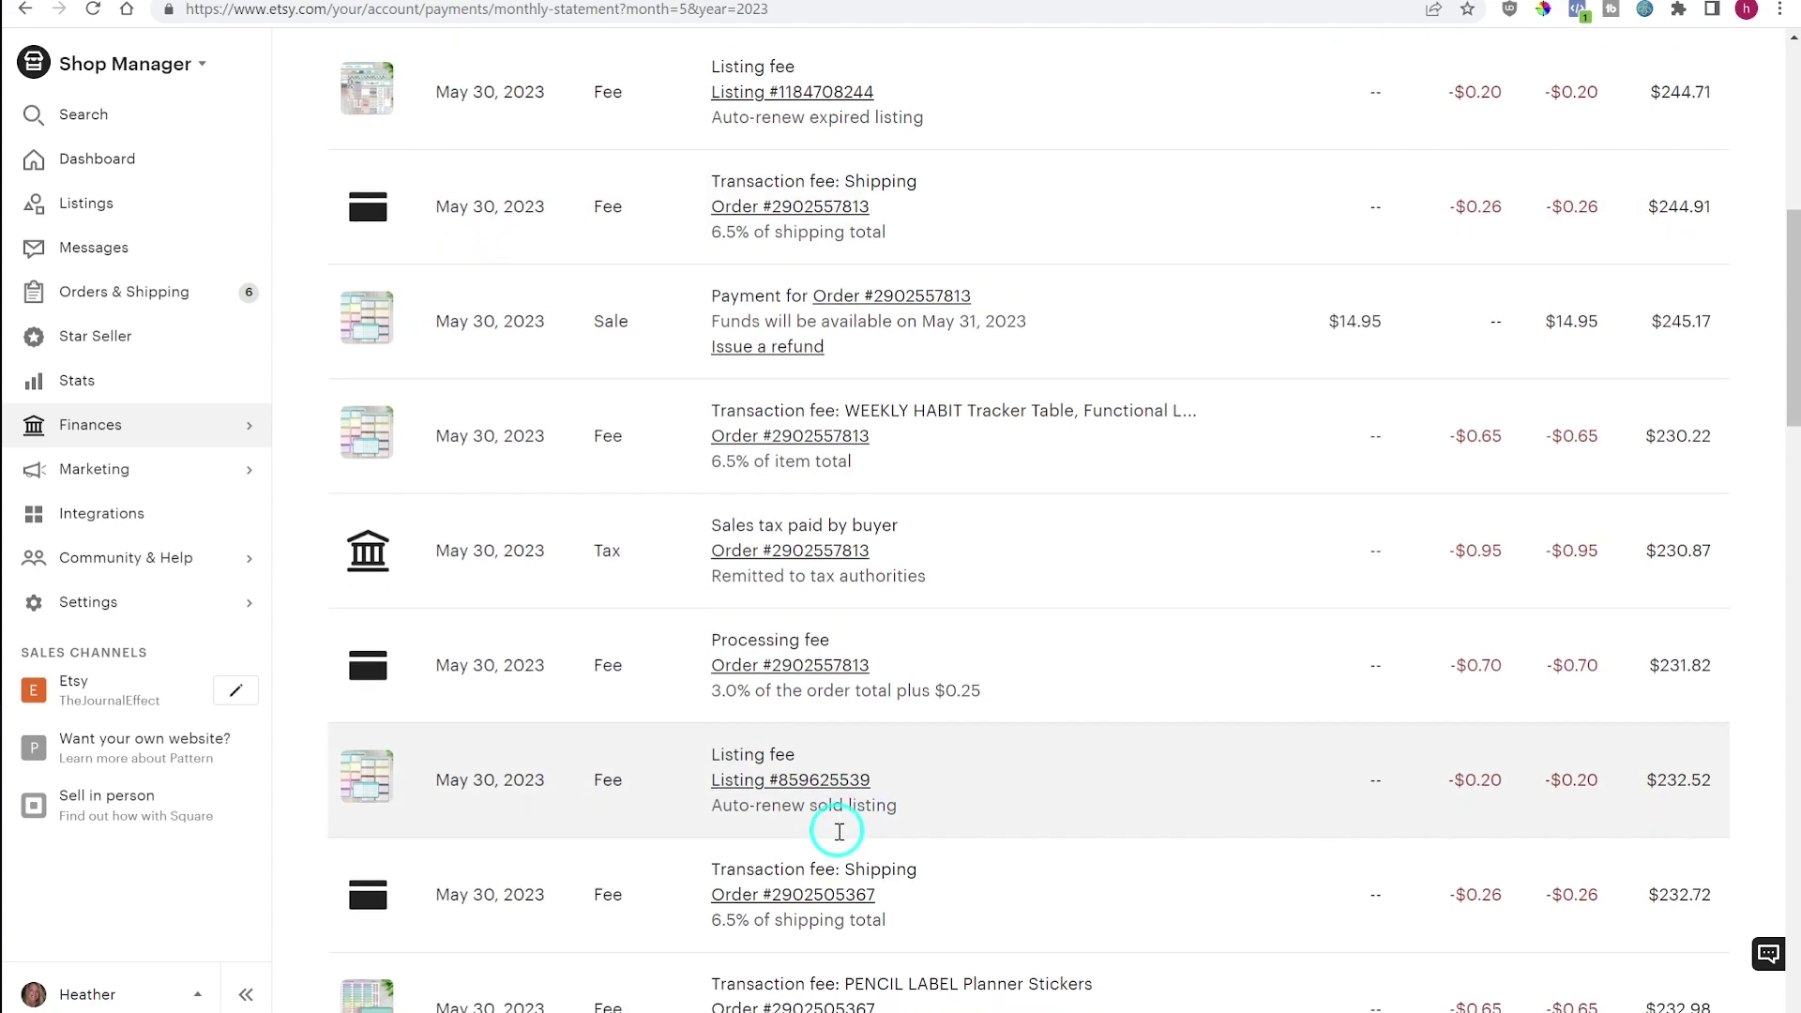
scroll(837, 830, "up", 10)
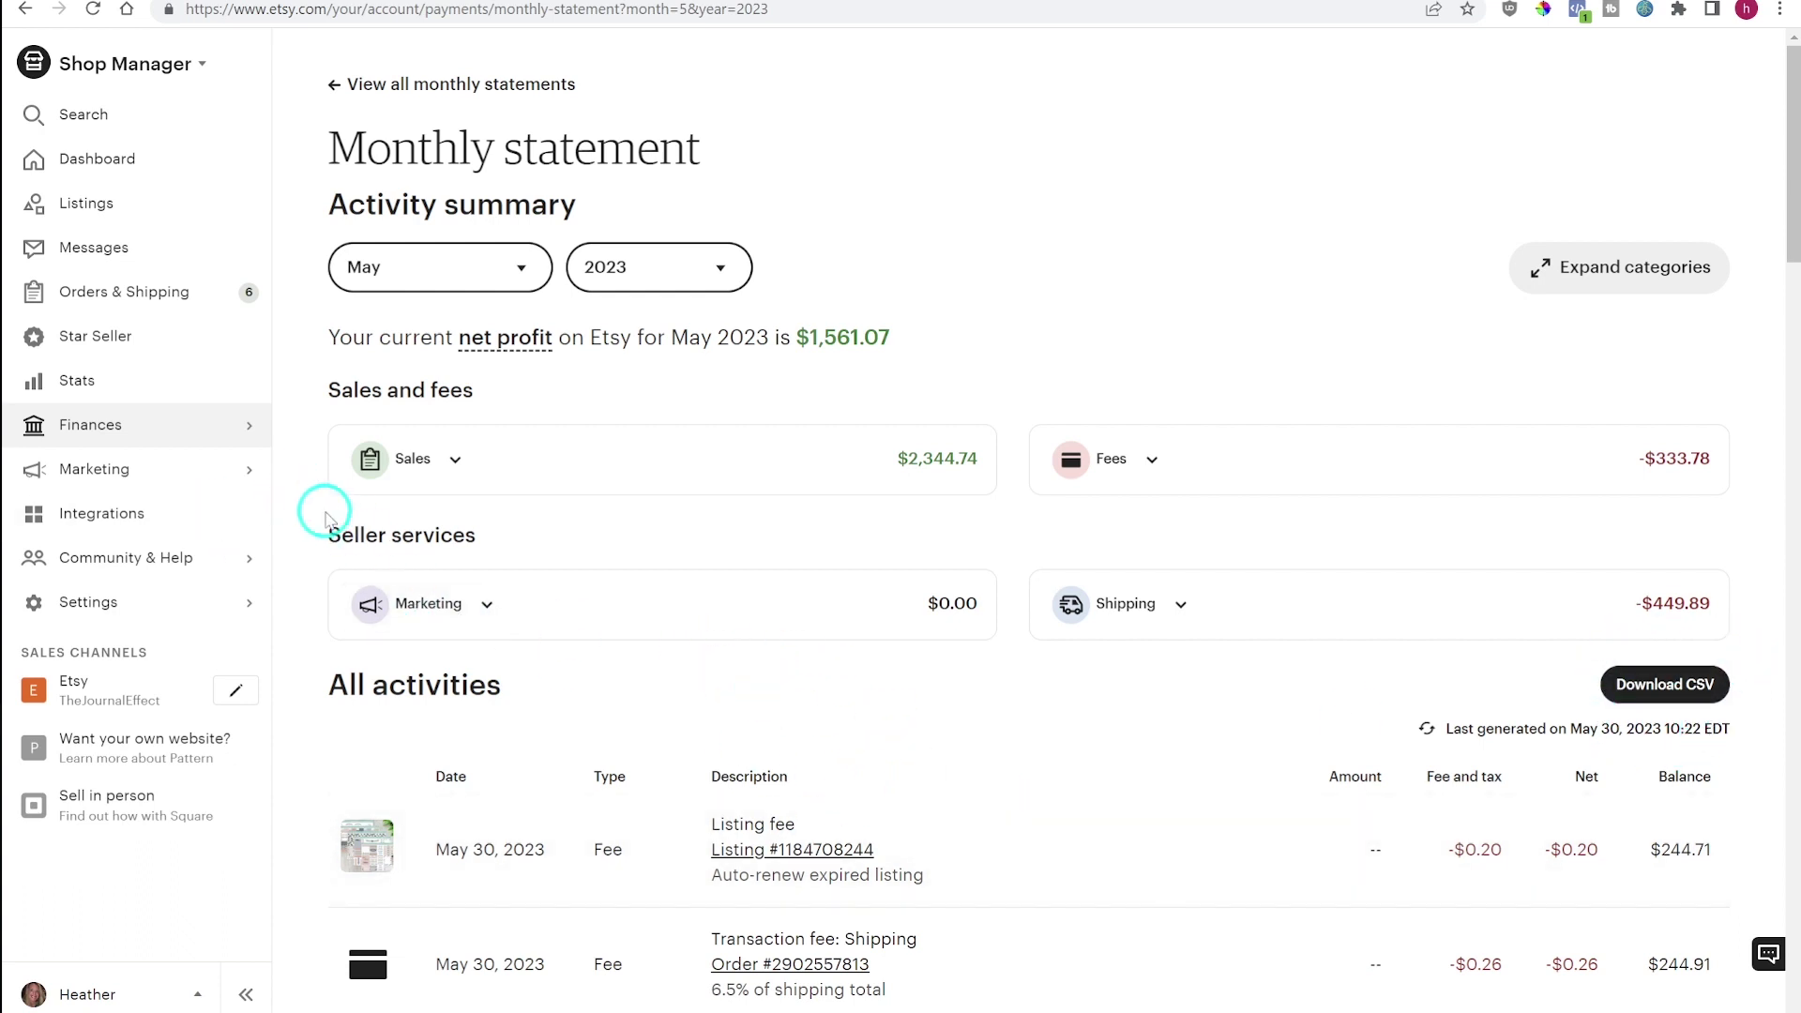
Open the Download Data page in the shop's Options settings.
left_click(132, 602)
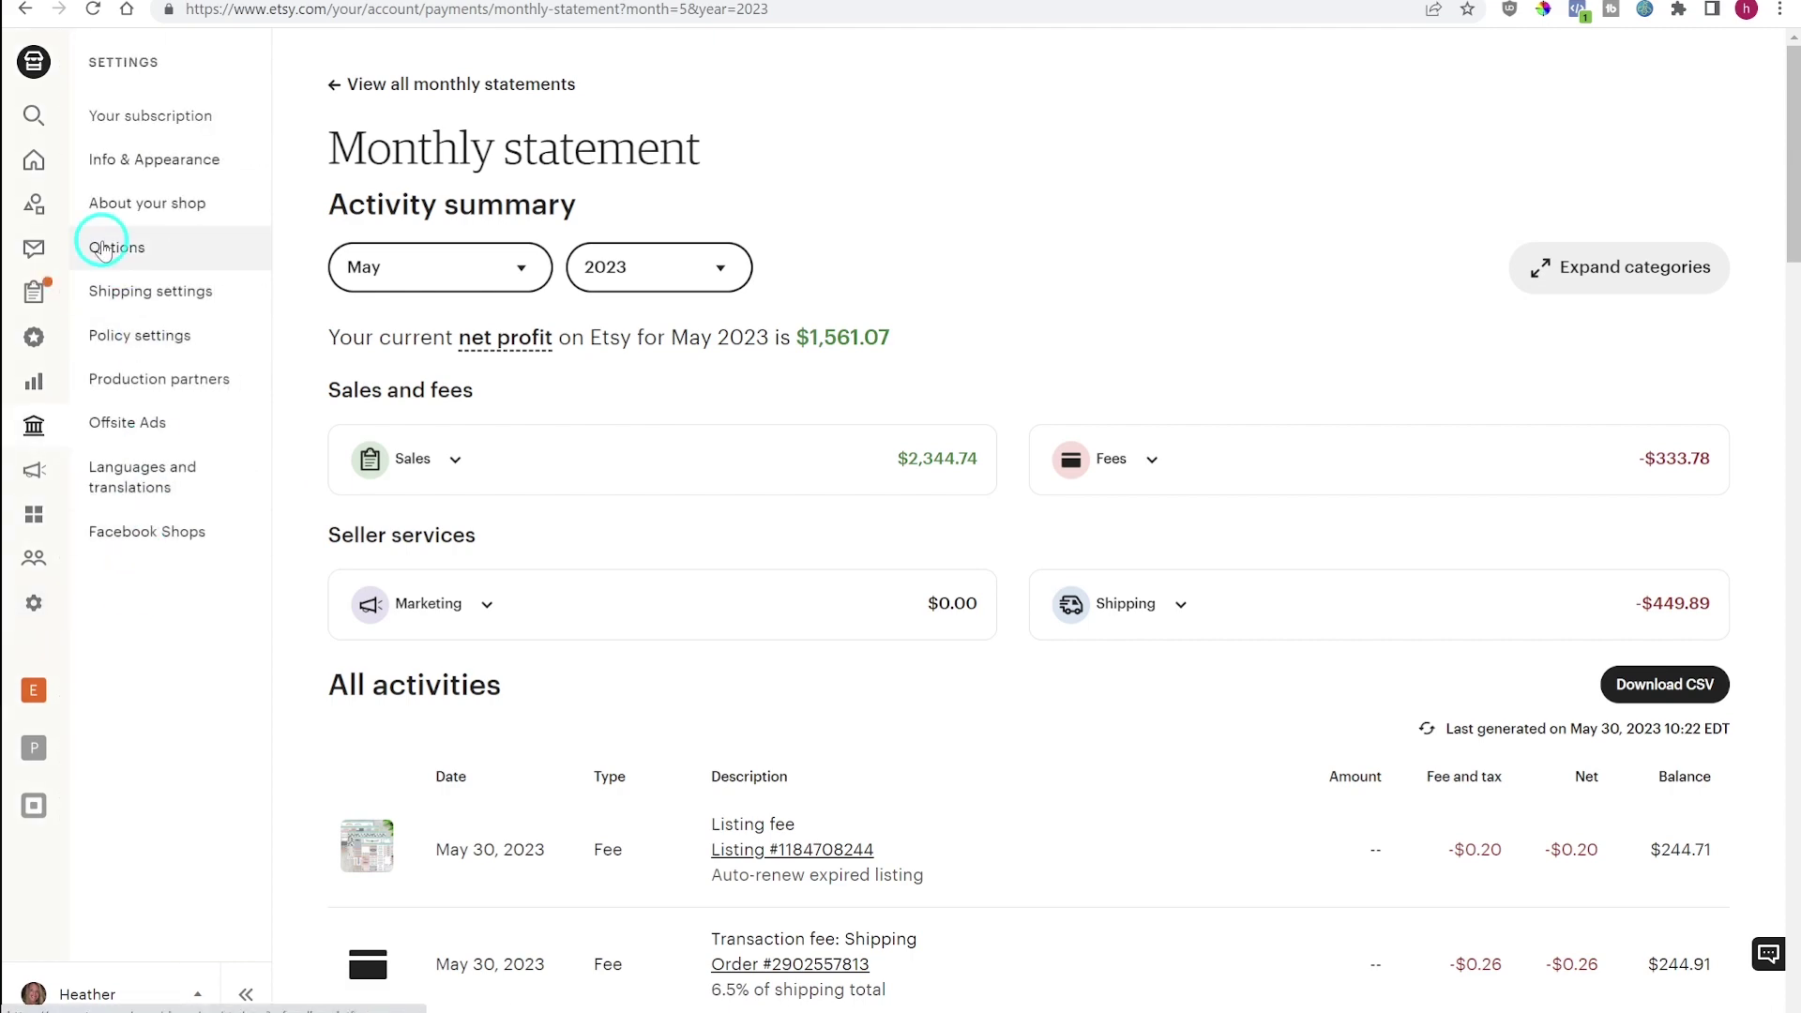
left_click(104, 248)
left_click(833, 60)
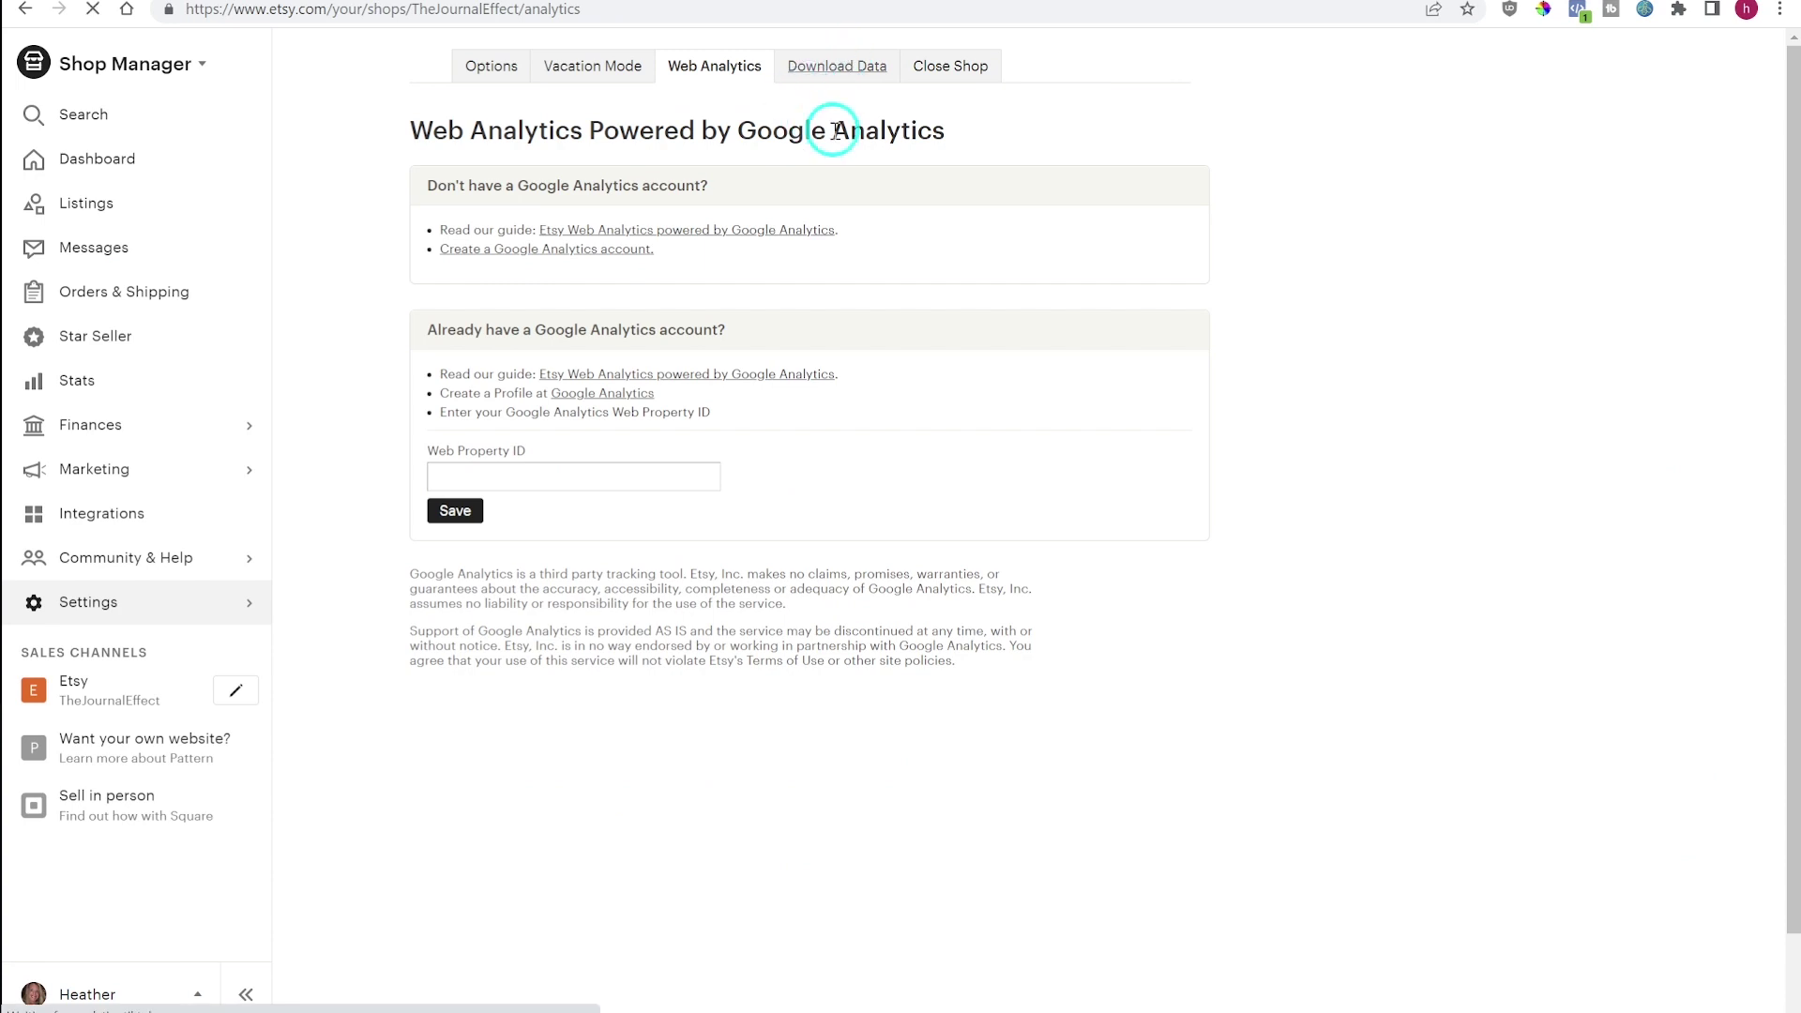
left_click(497, 62)
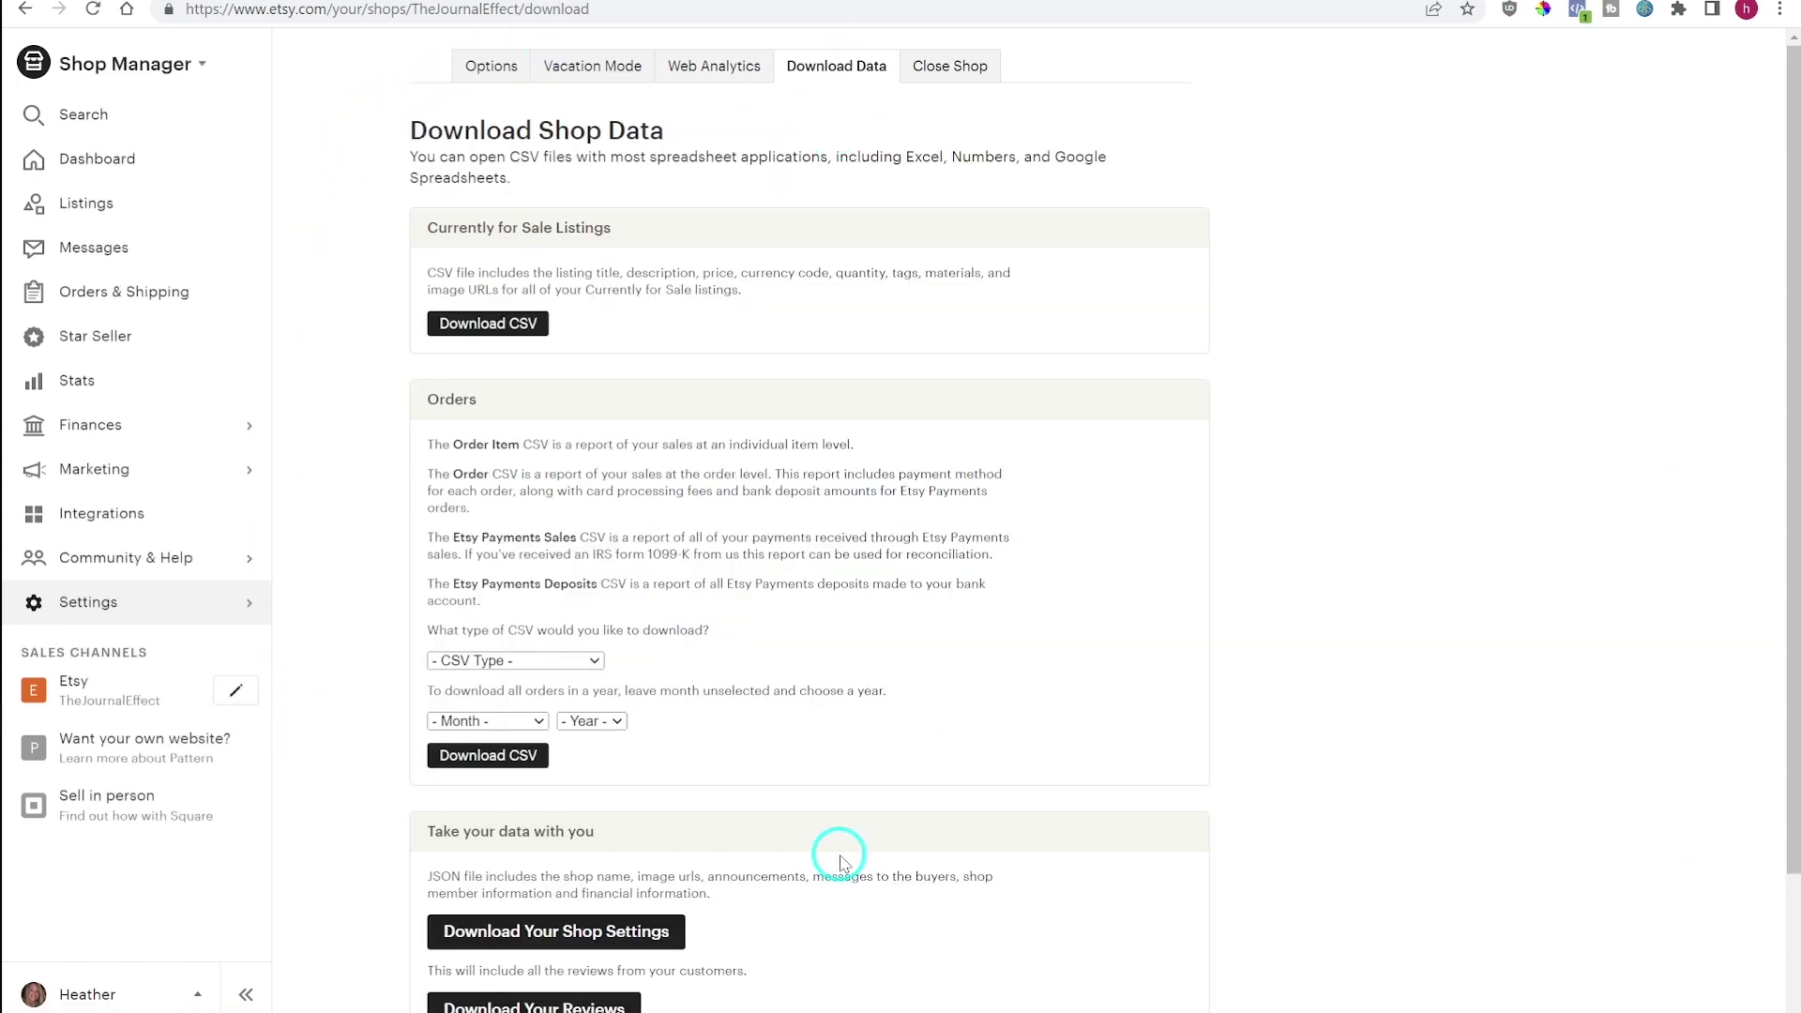
Examine the CSV types and date choices offered for downloading order data, without choosing one.
scroll(582, 441, "down", 1)
scroll(582, 441, "down", 2)
left_click(594, 495)
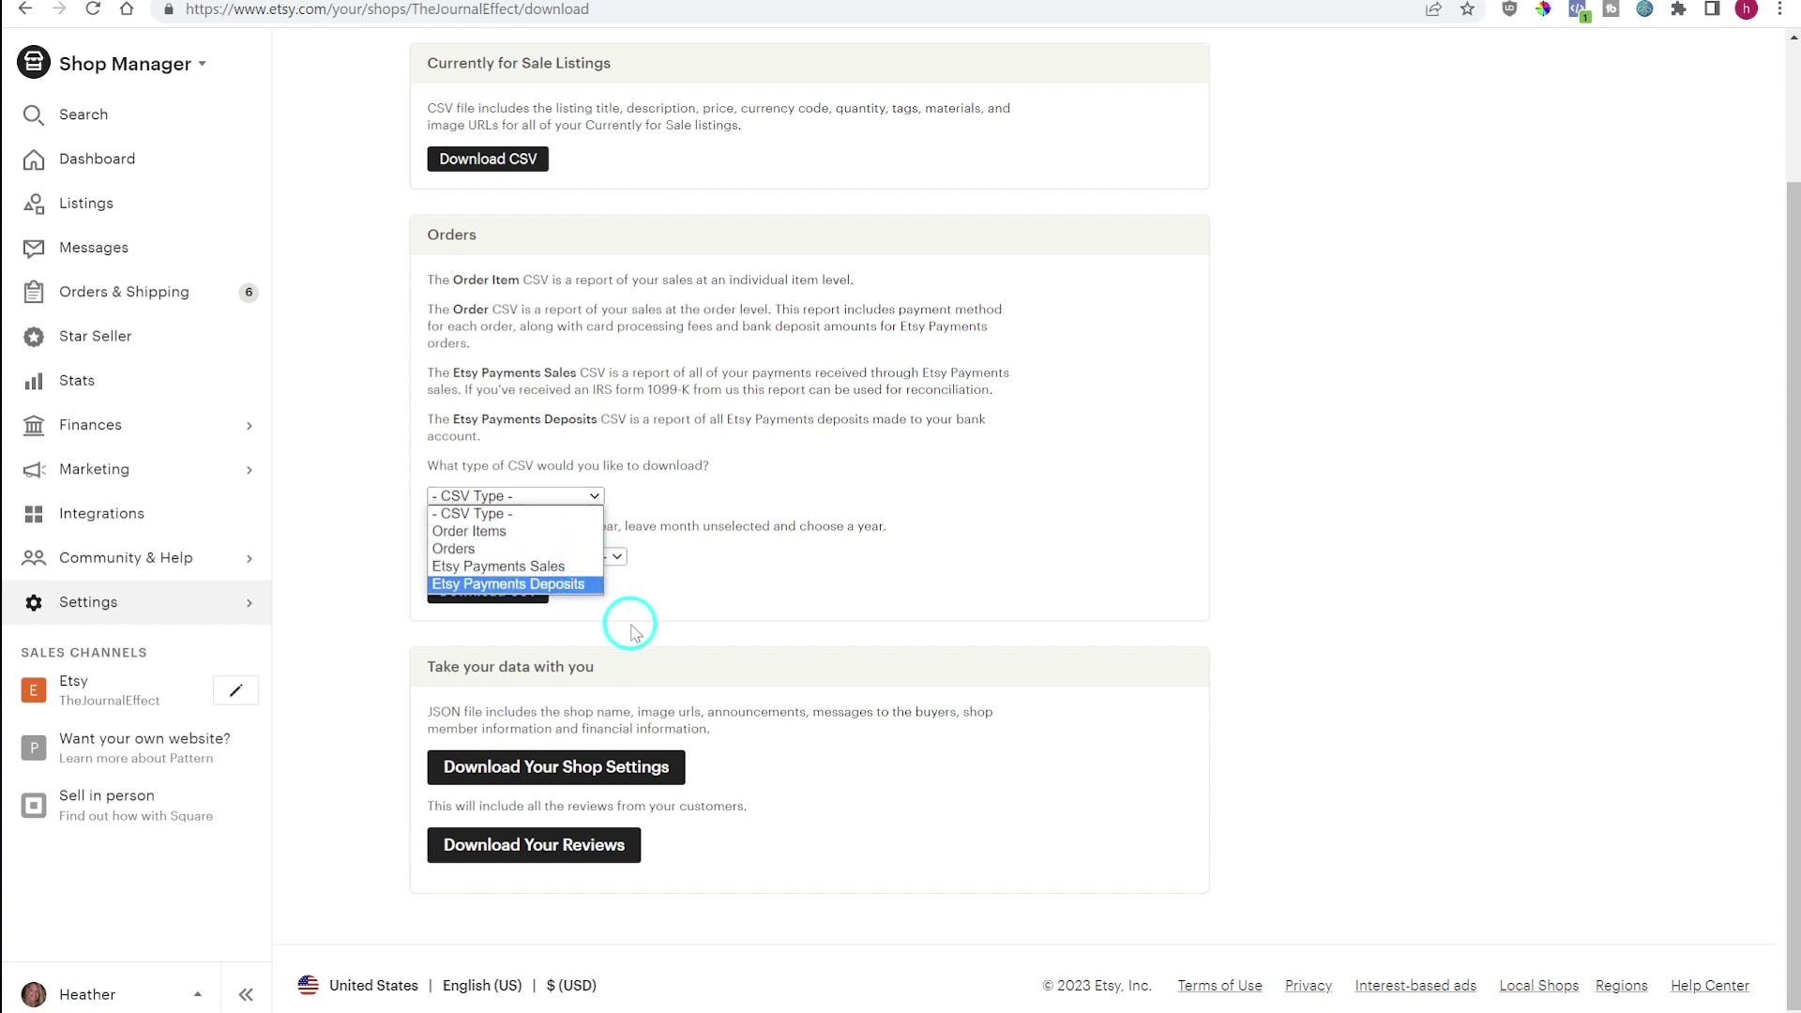
left_click(769, 548)
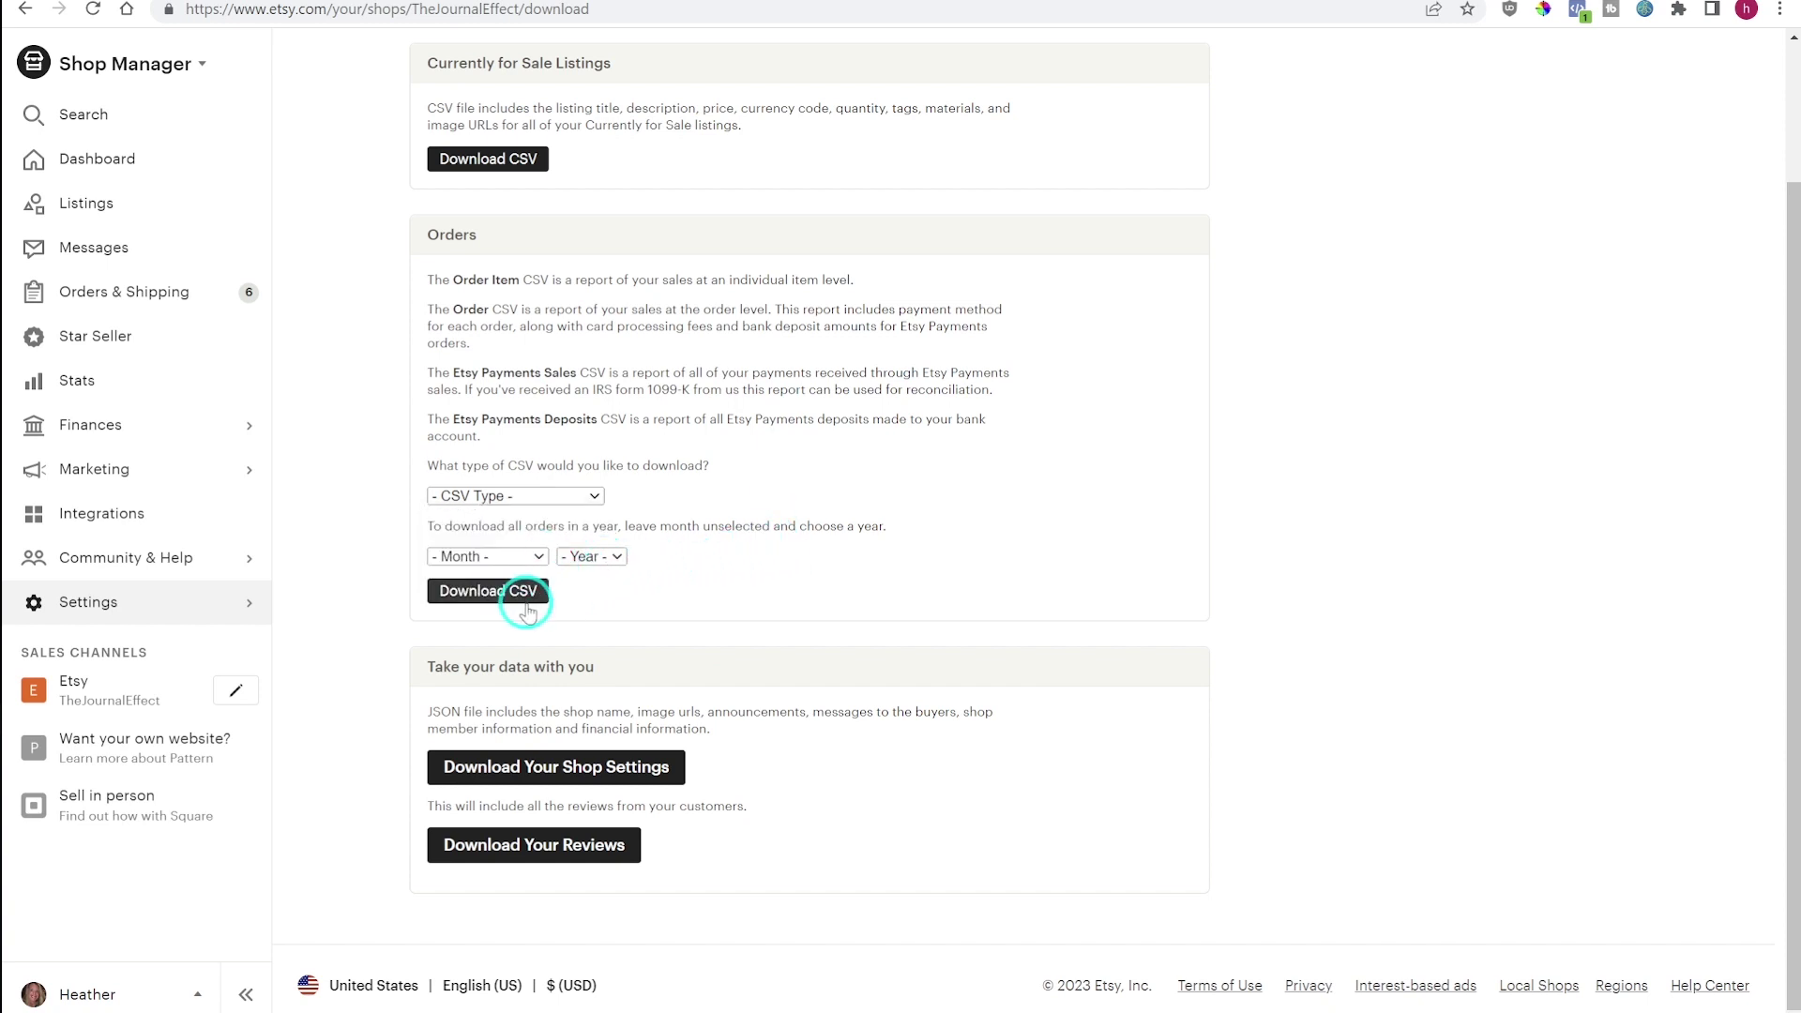
Open the shop's Web Analytics options and look over the Google Analytics setup.
scroll(786, 641, "up", 2)
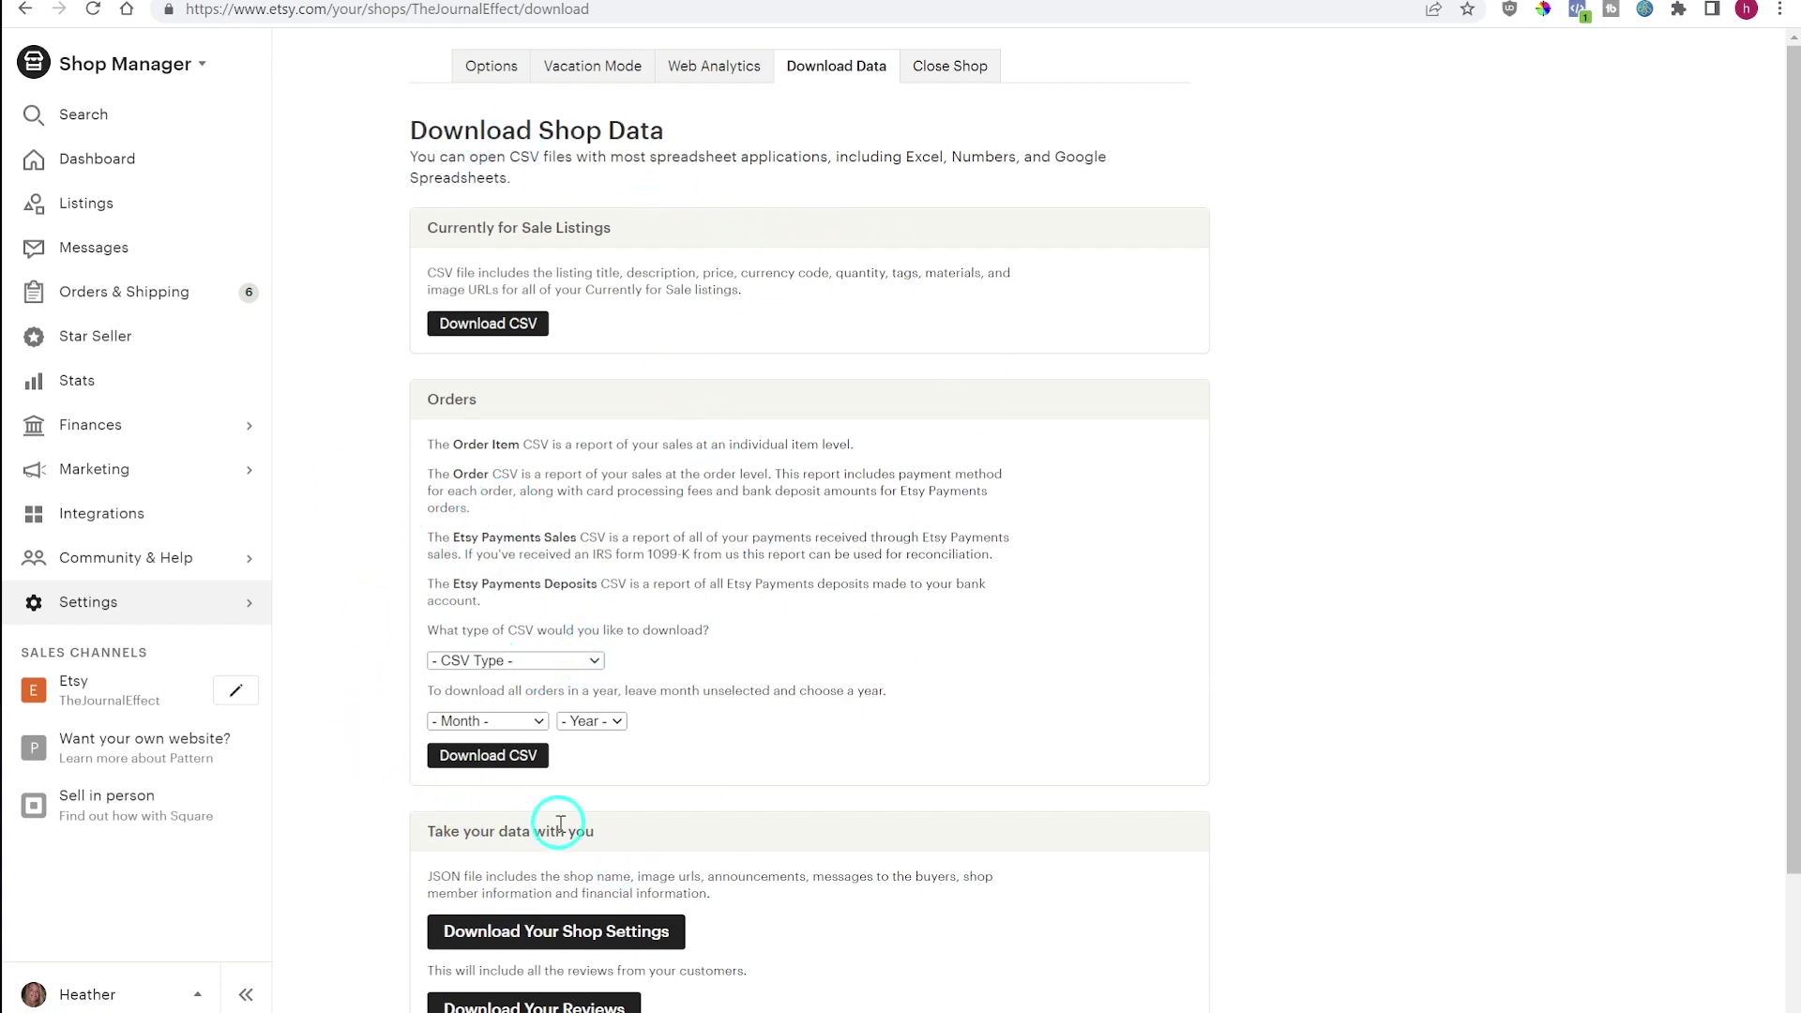
left_click(724, 65)
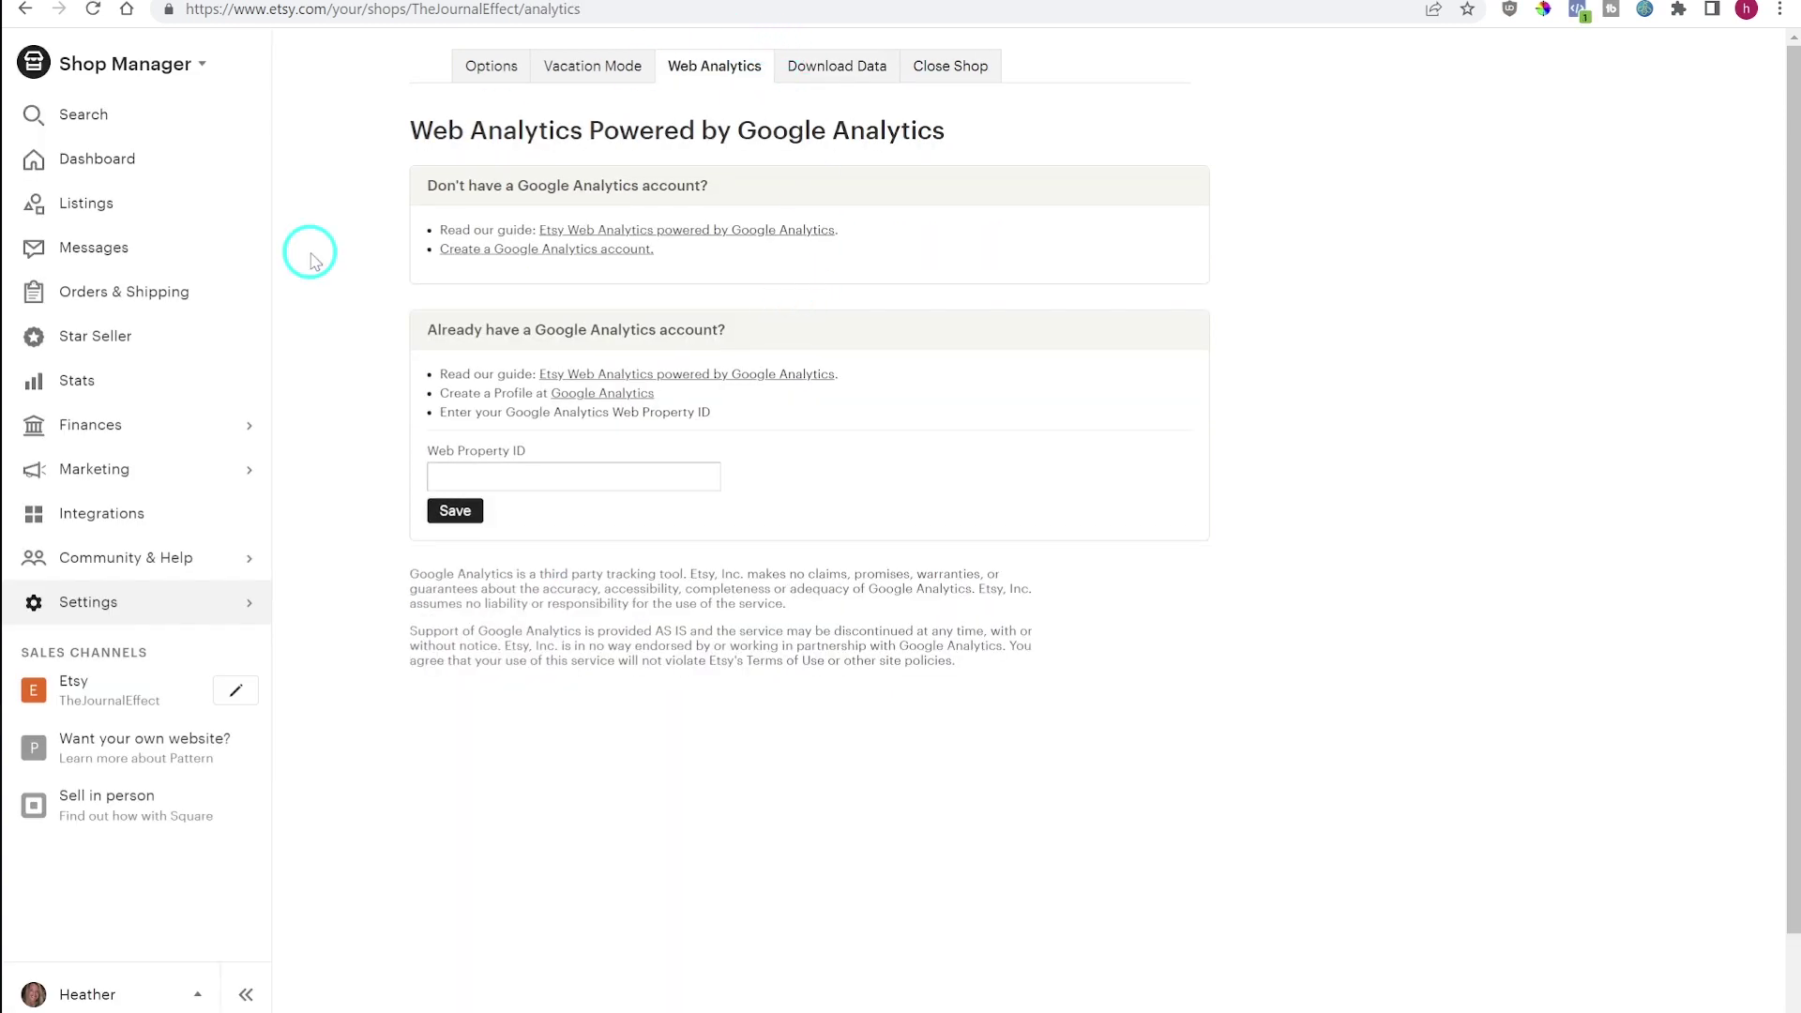
left_click(113, 605)
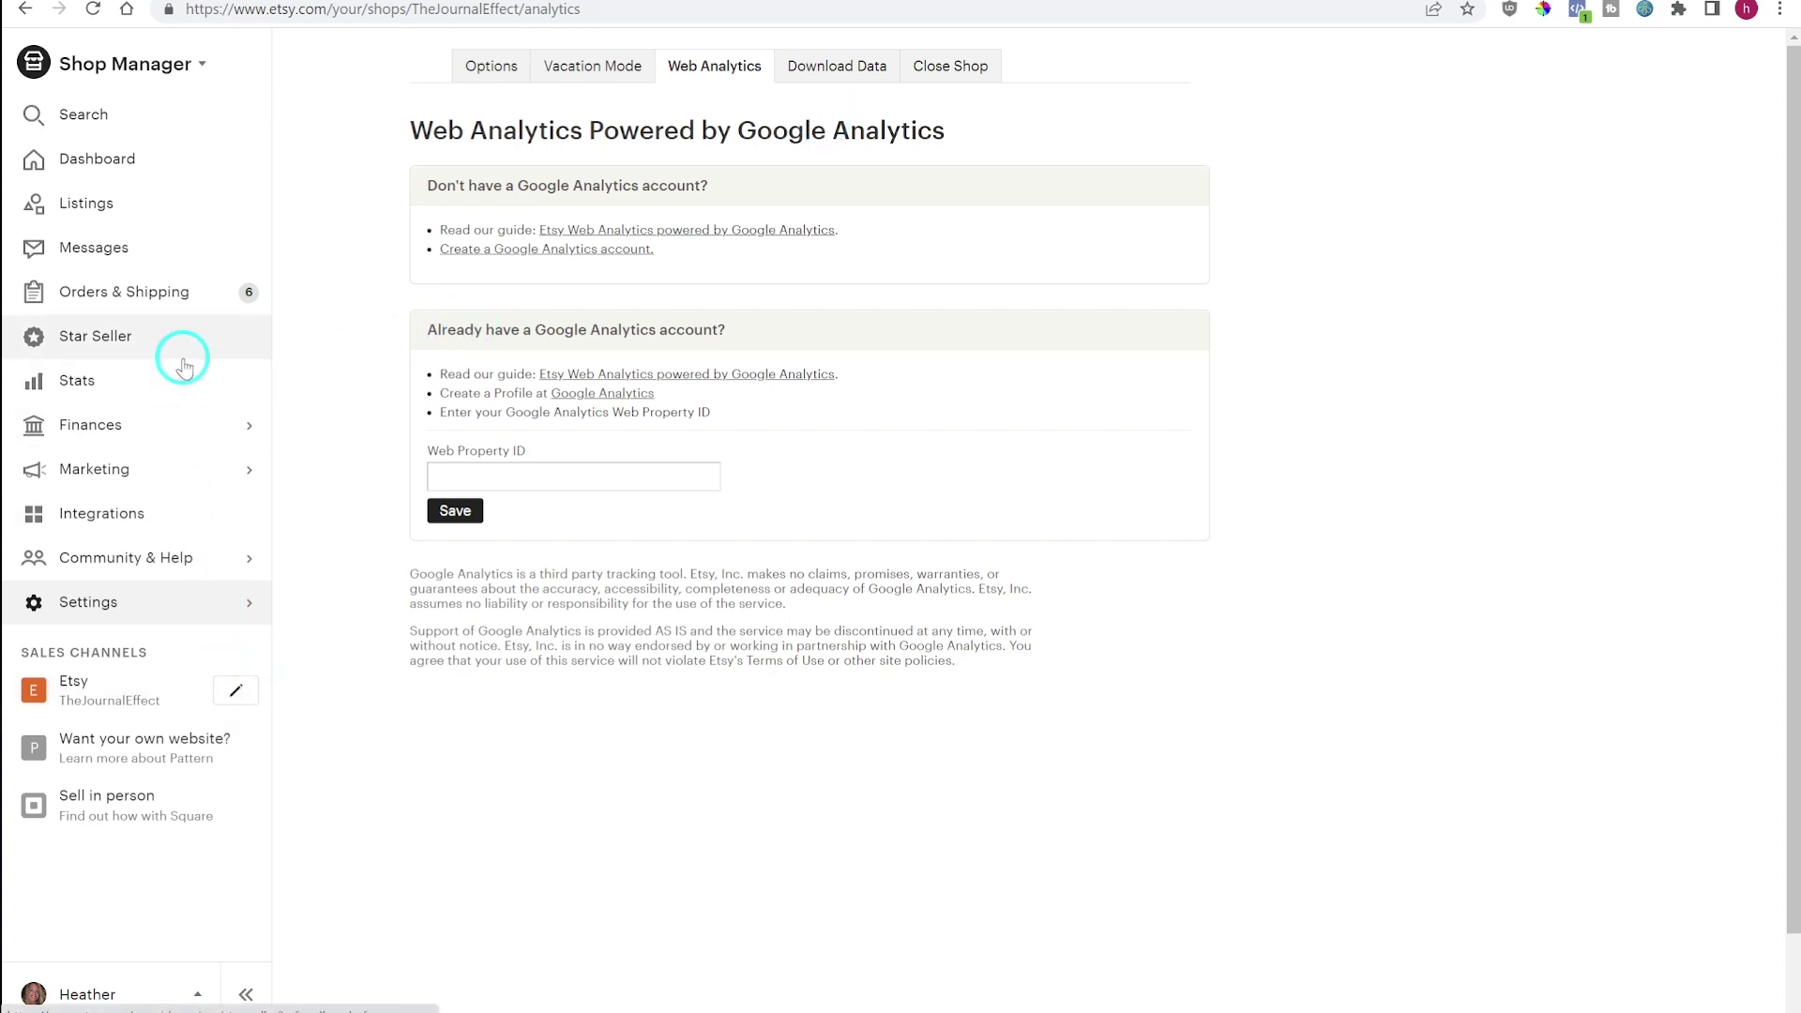
Open the shop's search analytics and review the search queries by impressions, position, visits, conversion rate and revenue.
left_click(179, 490)
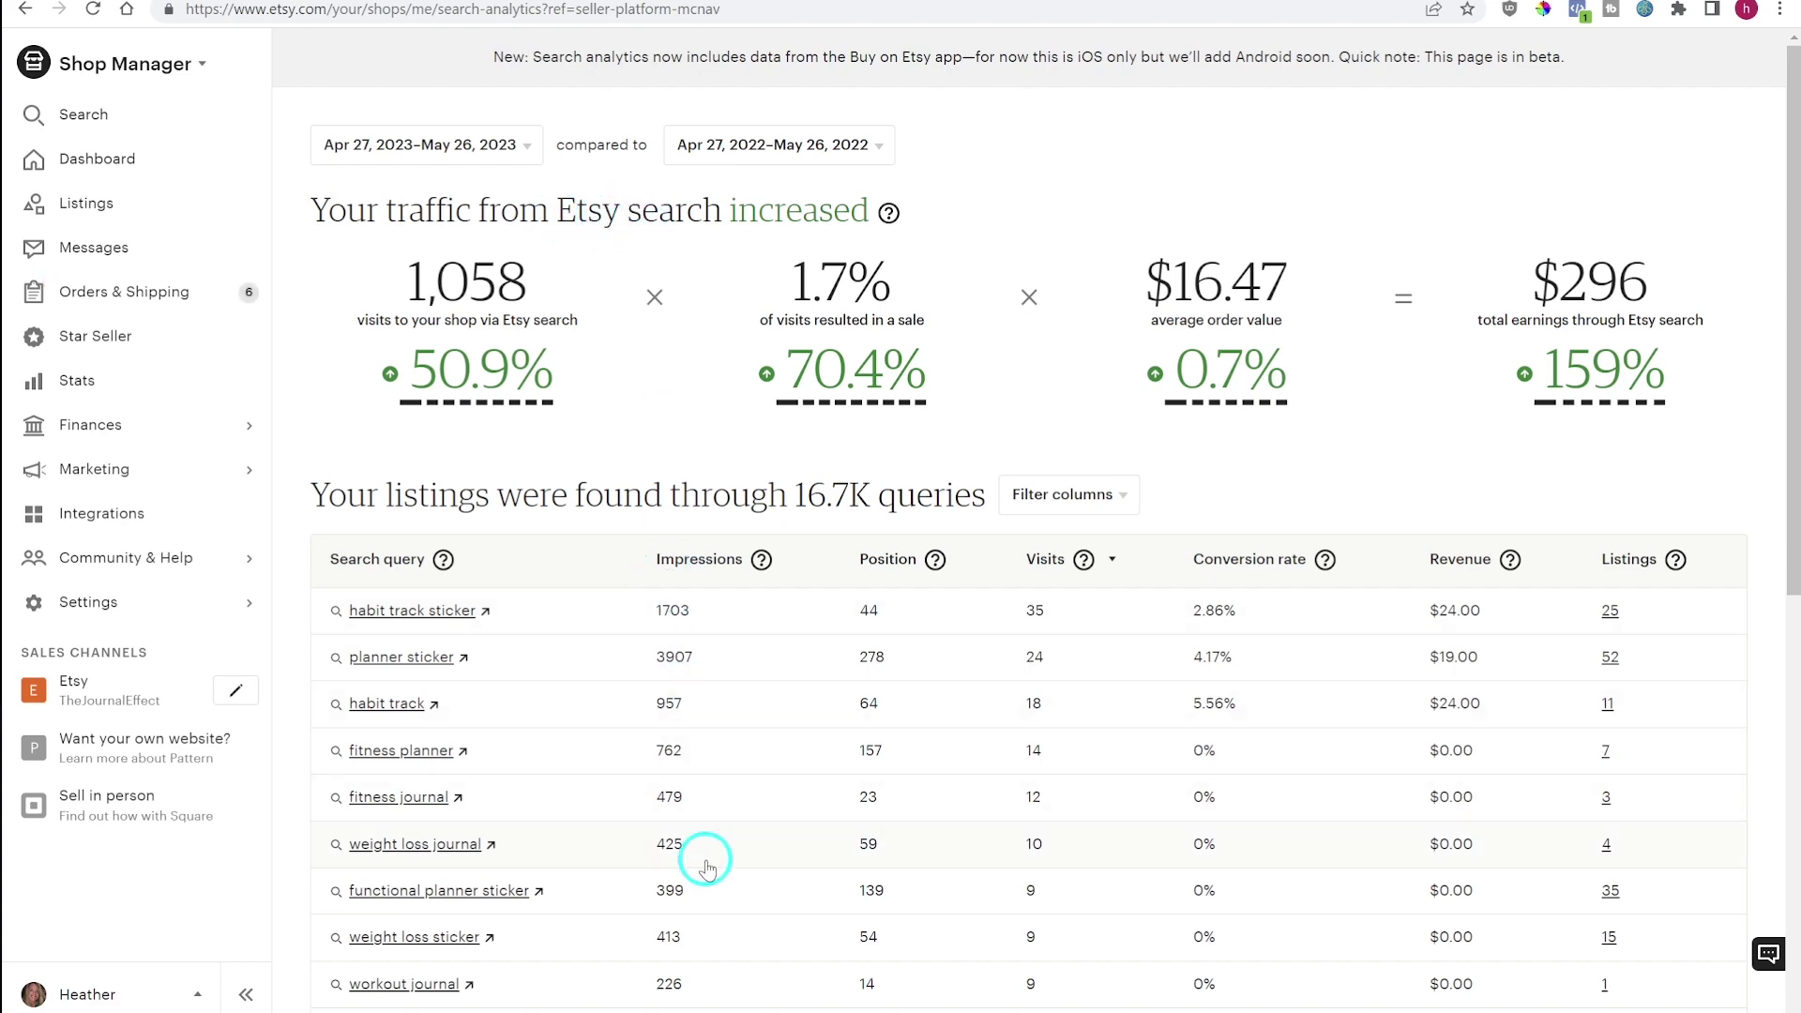
scroll(707, 865, "down", 5)
scroll(706, 865, "up", 5)
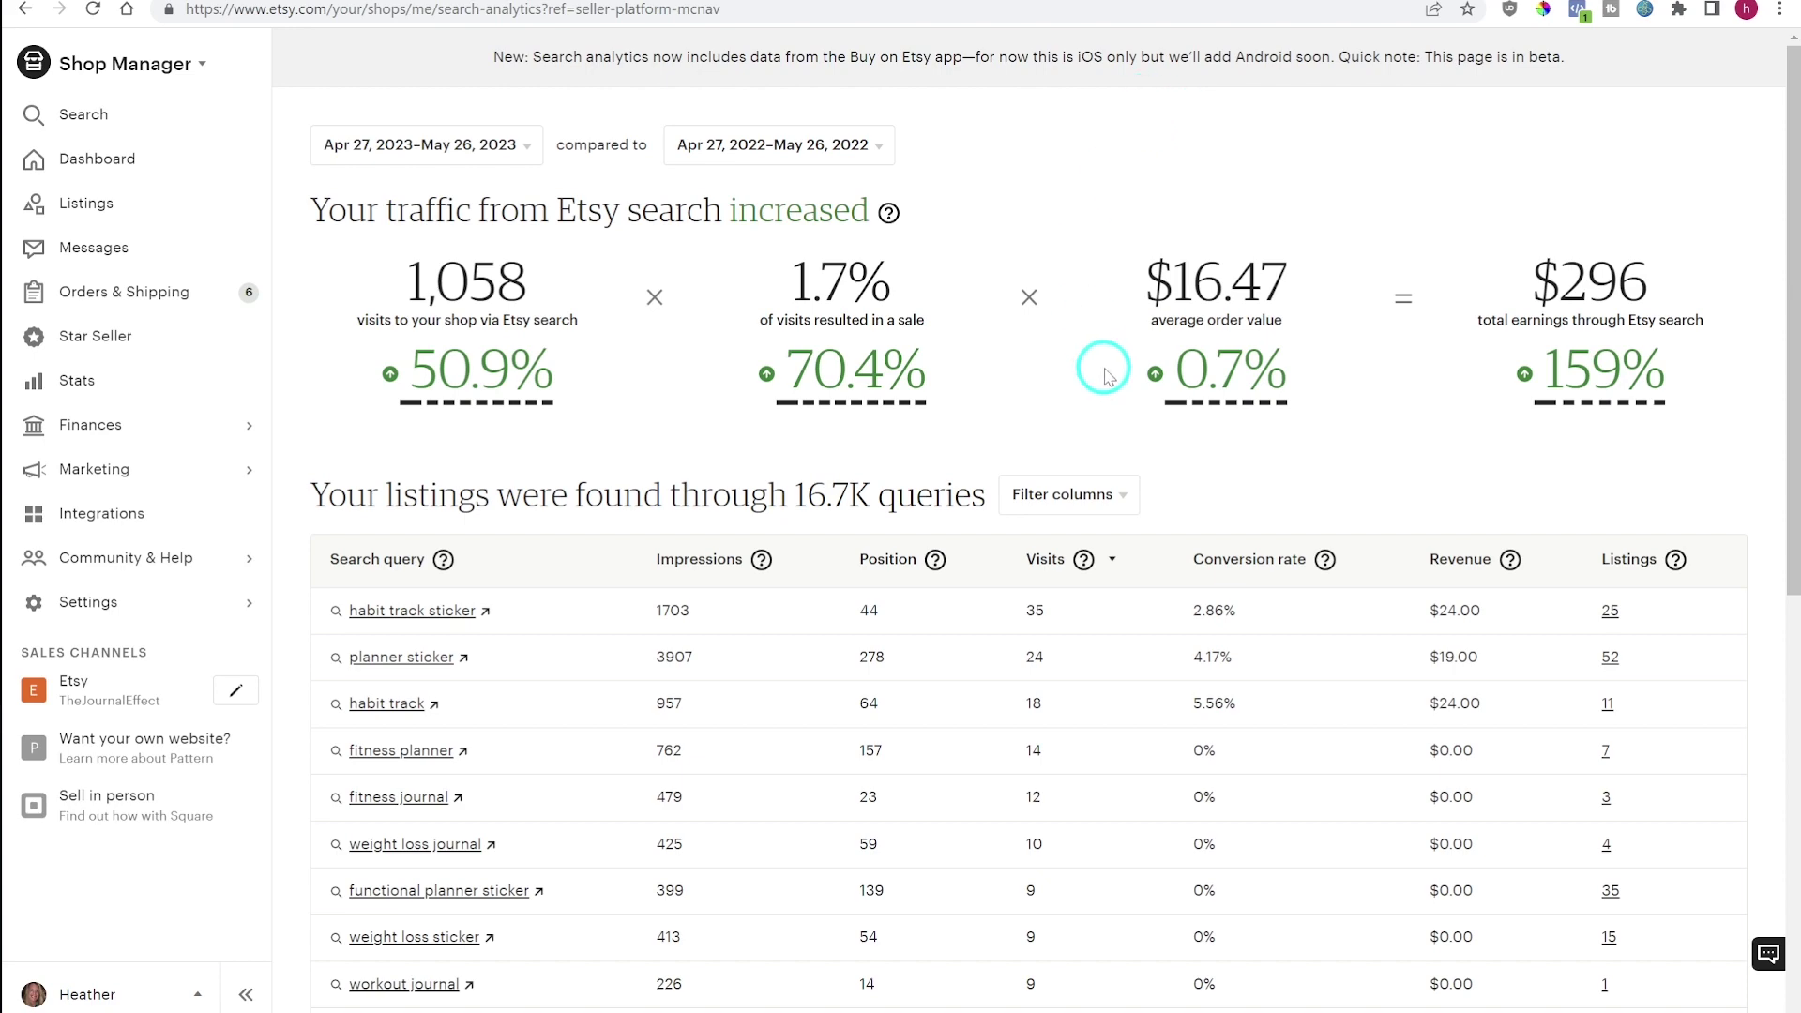
scroll(1102, 370, "down", 3)
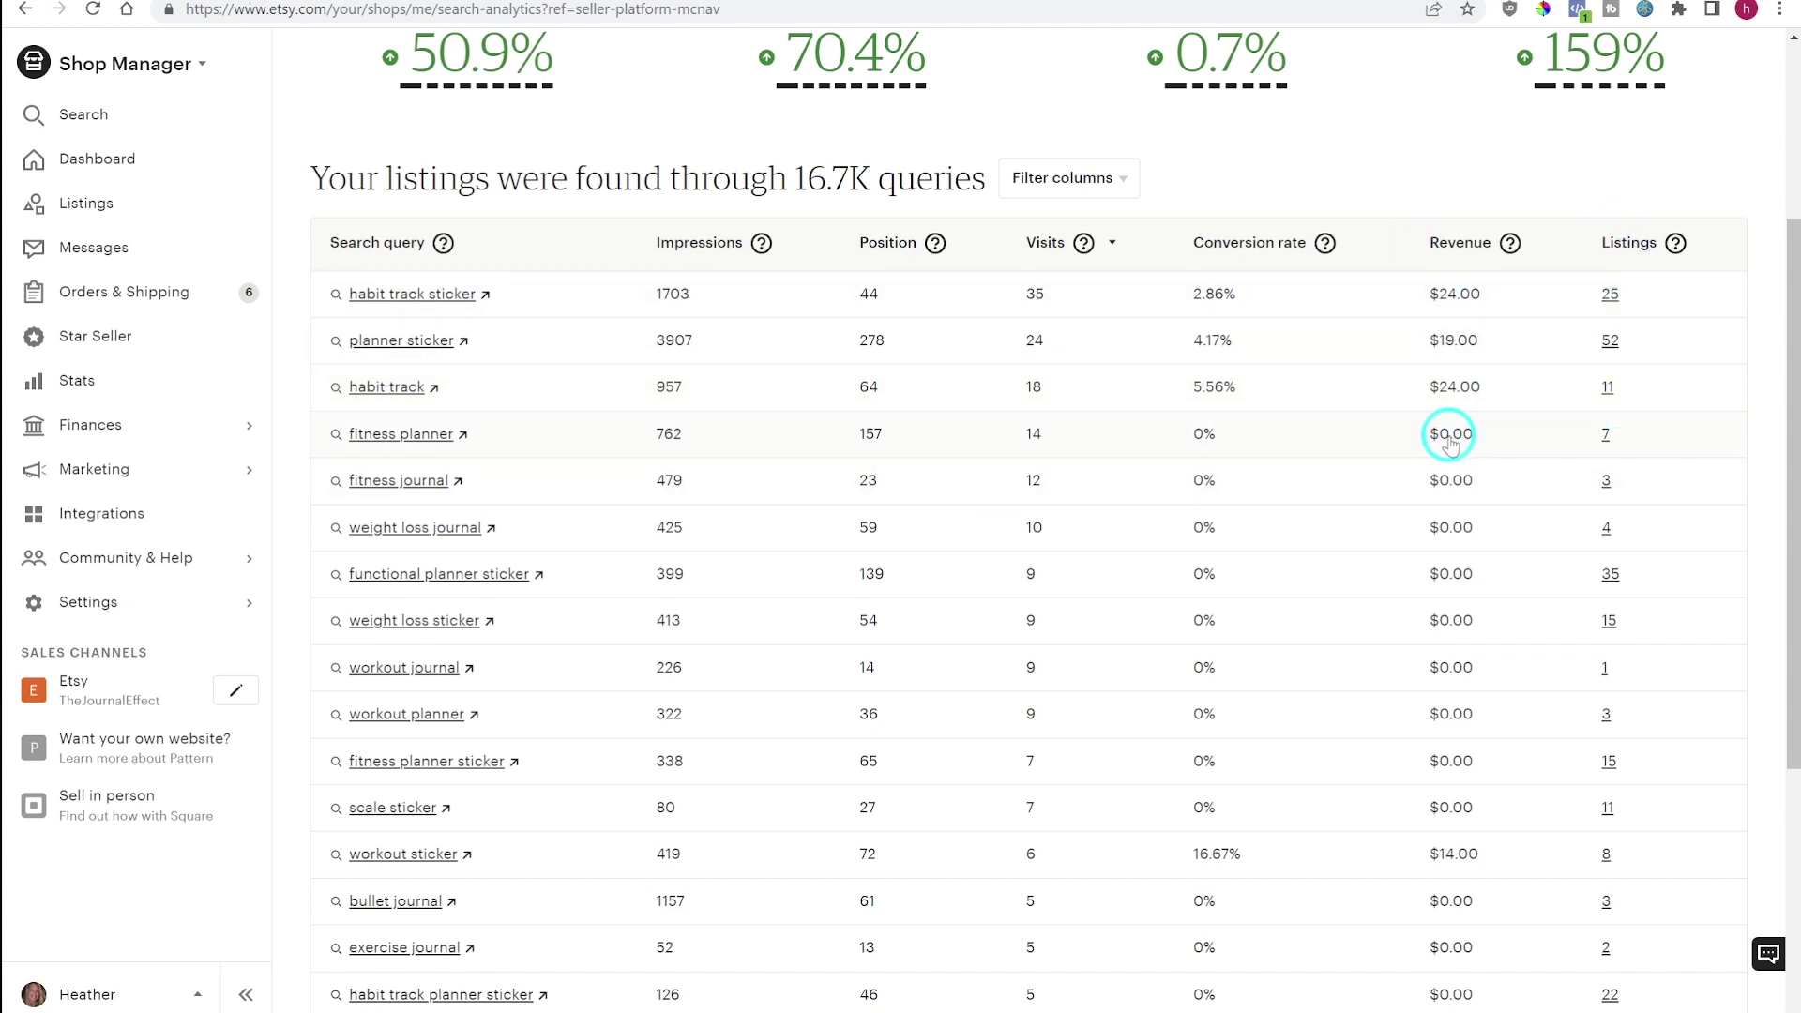
scroll(893, 455, "down", 2)
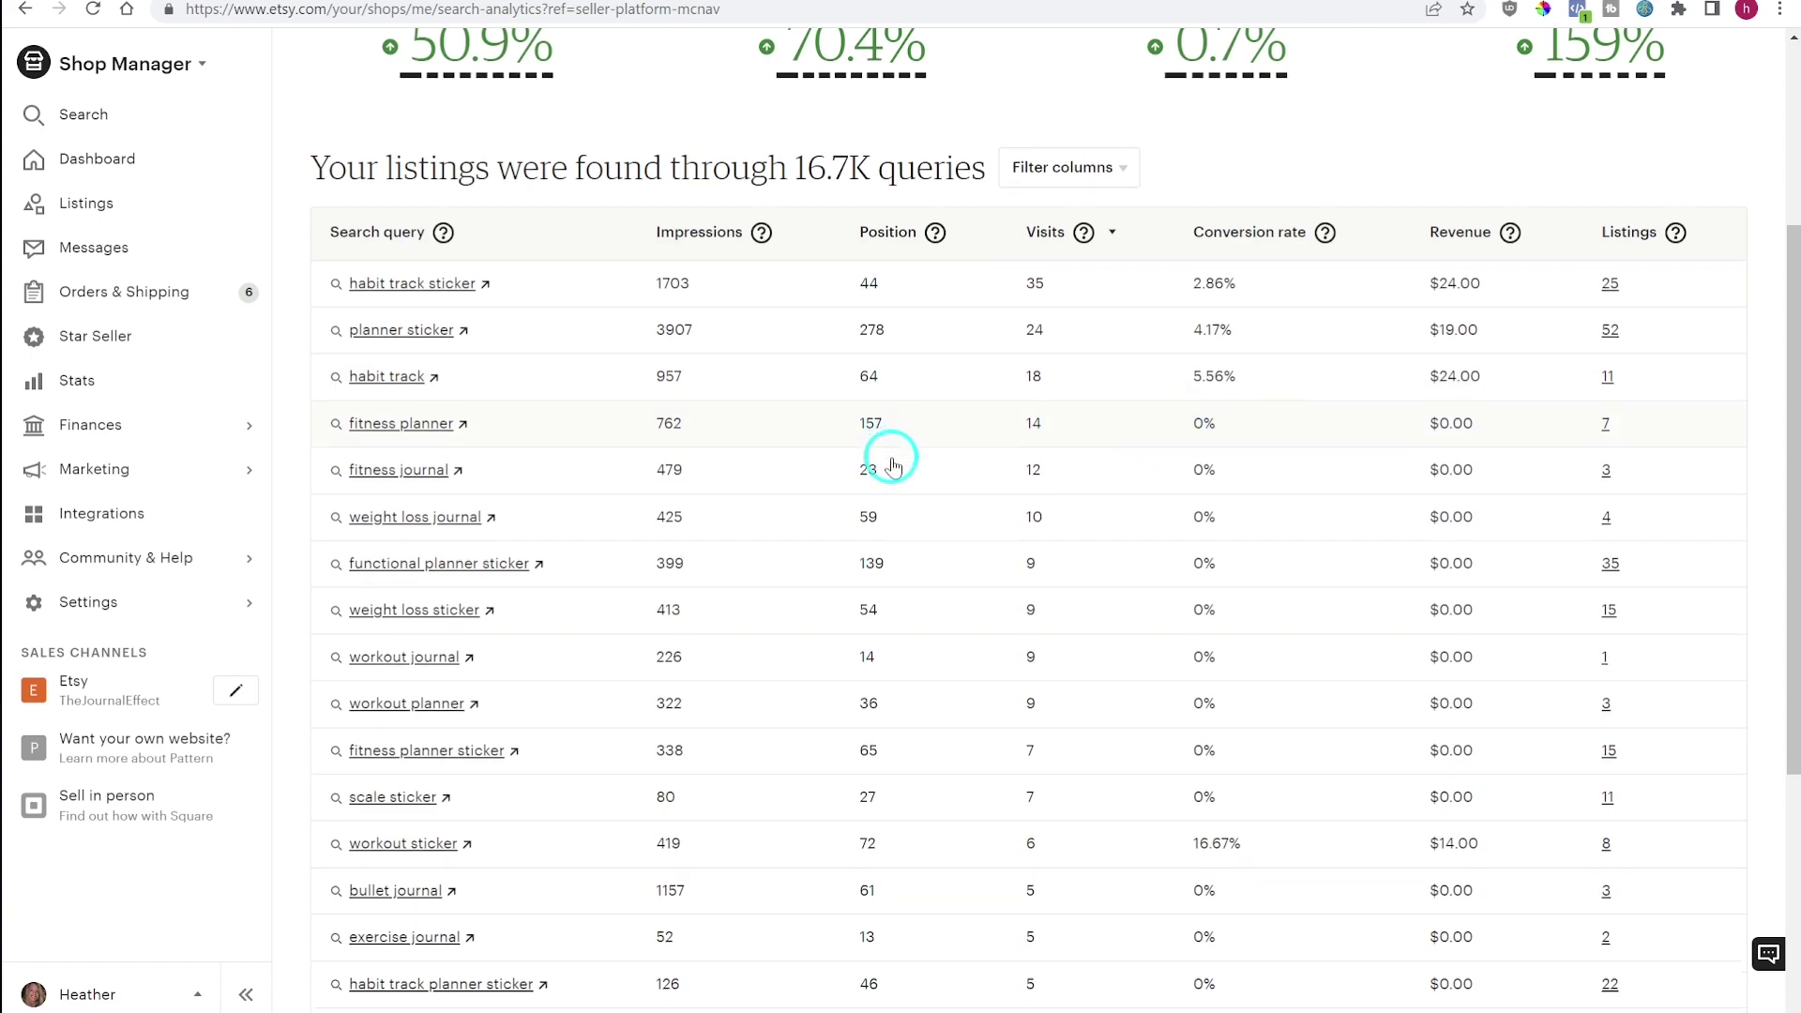
scroll(892, 457, "down", 2)
scroll(892, 457, "up", 7)
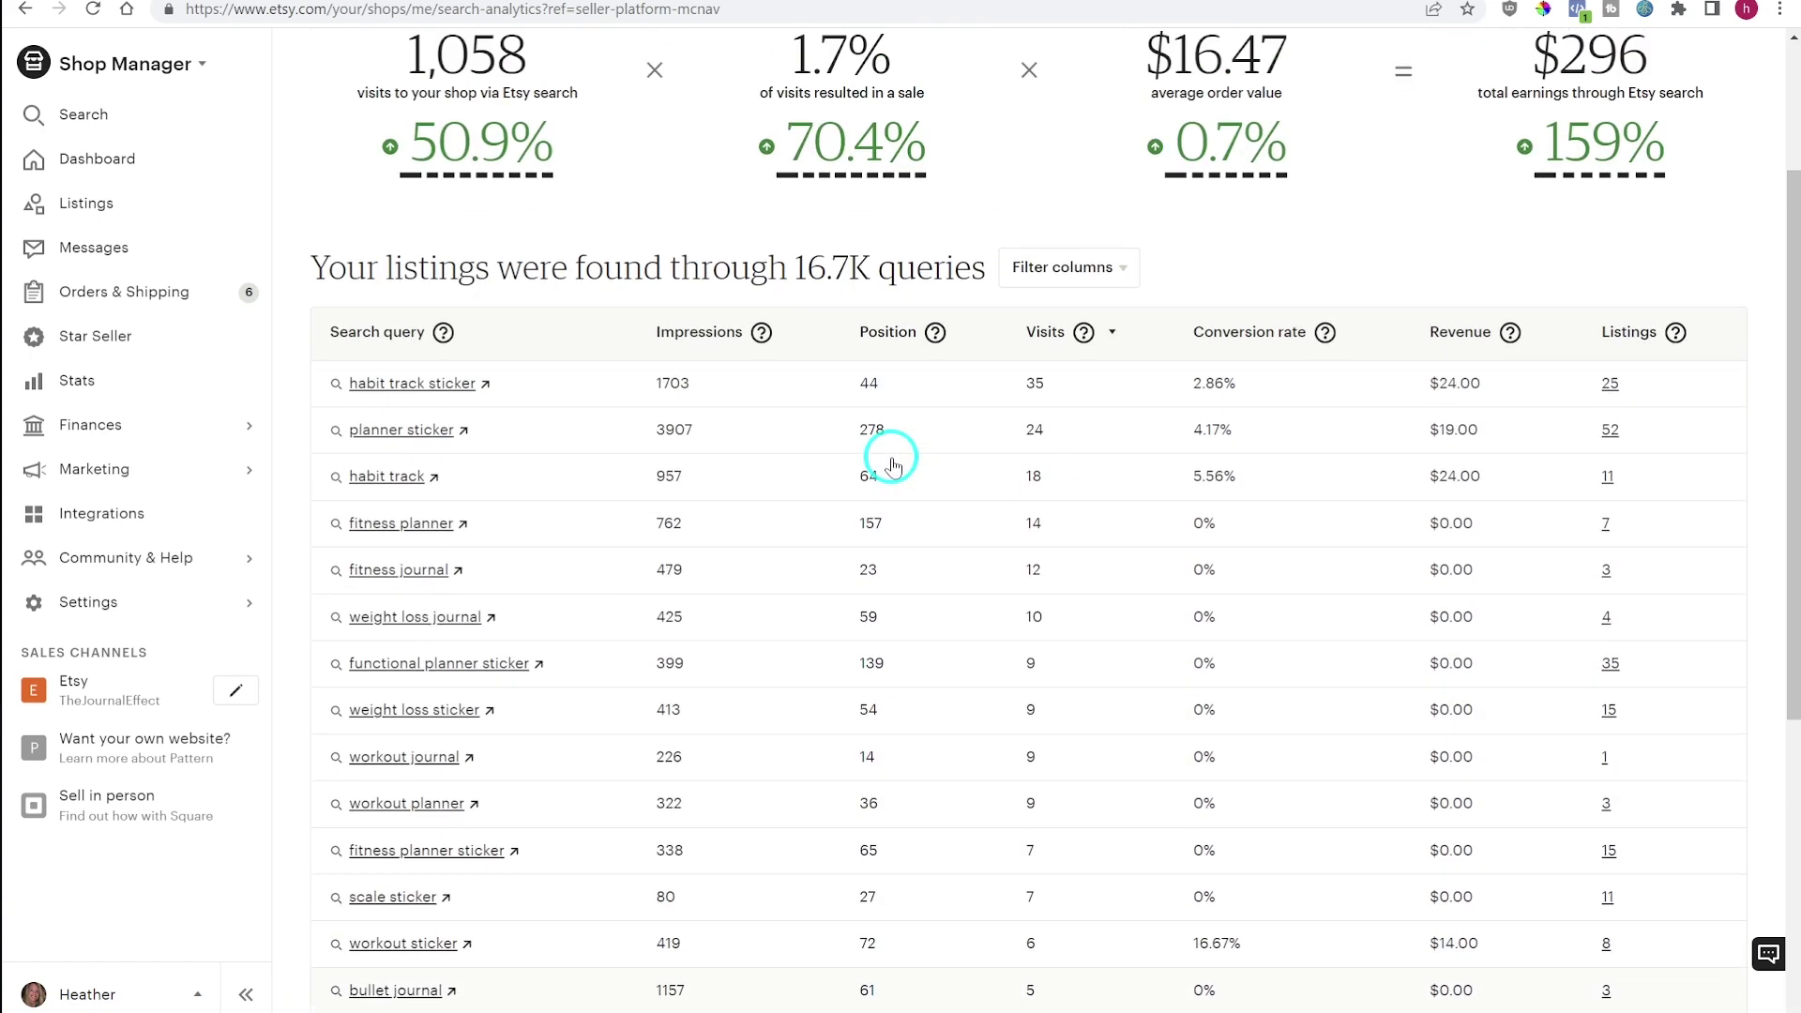